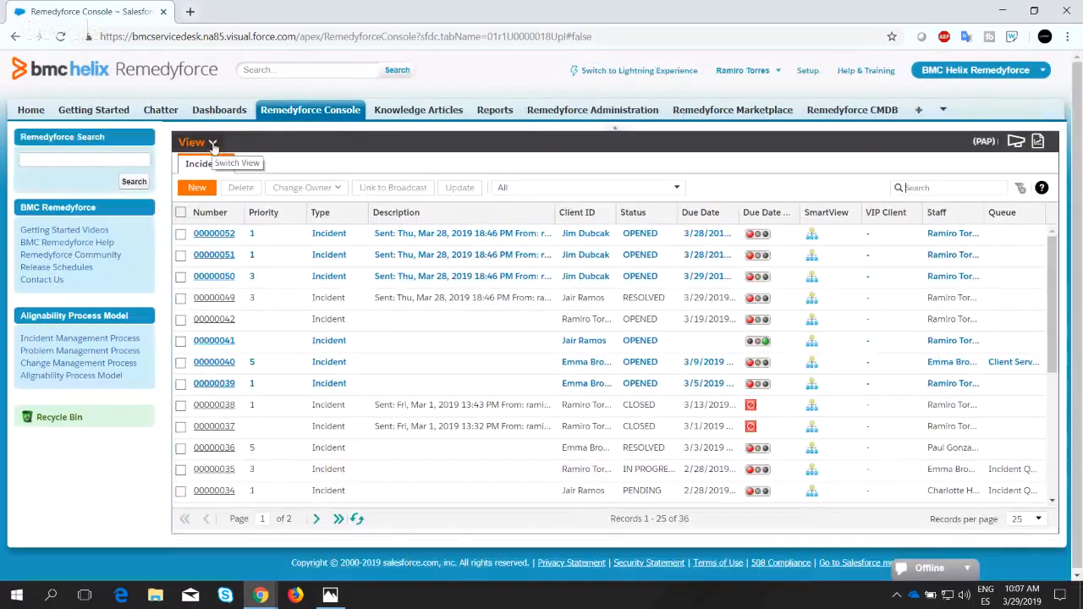
# Create a new QuickView under My QuickViews.
pyautogui.click(215, 144)
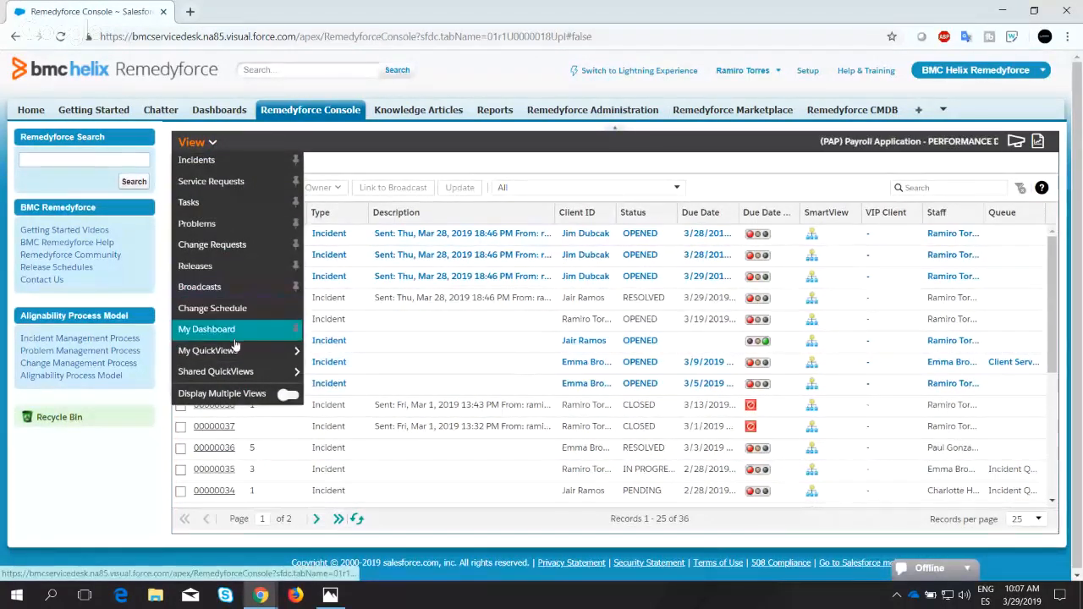
pyautogui.moveTo(240, 358)
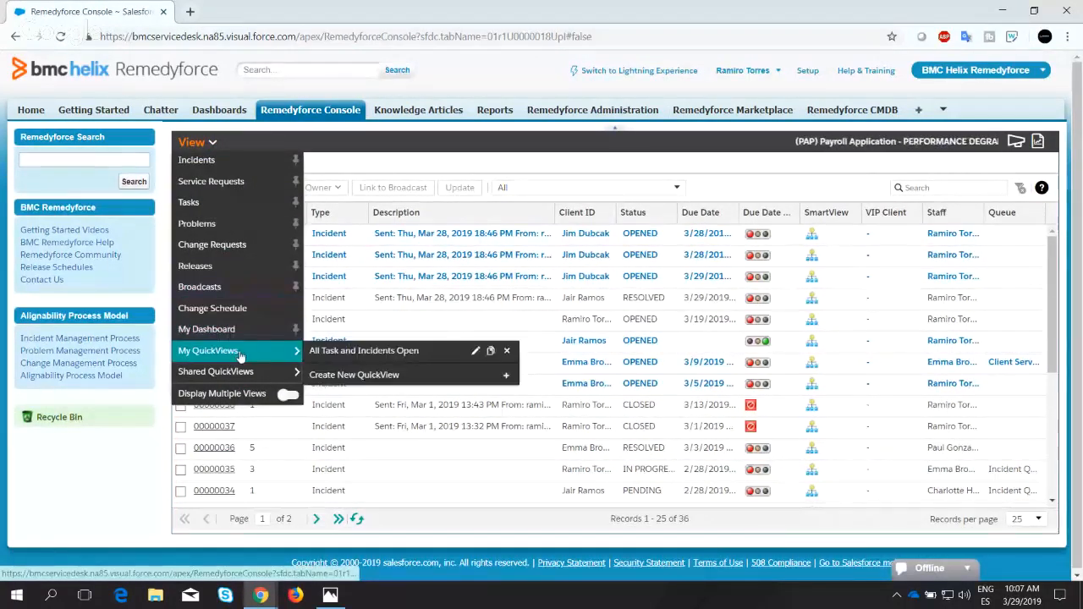
pyautogui.click(339, 377)
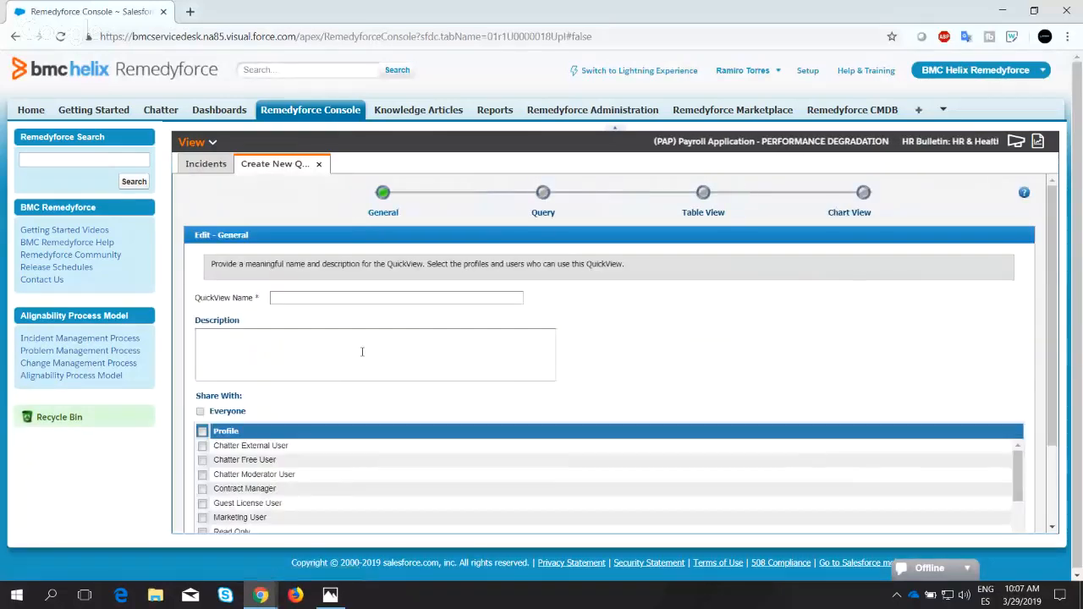
pyautogui.scroll(-2, 314, 392)
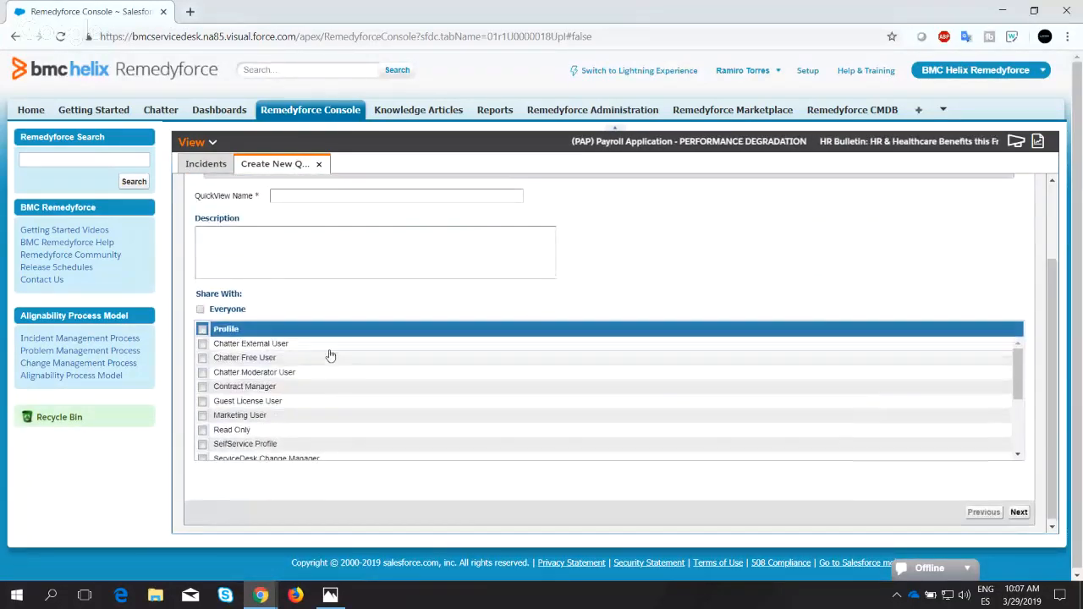
pyautogui.scroll(2, 331, 356)
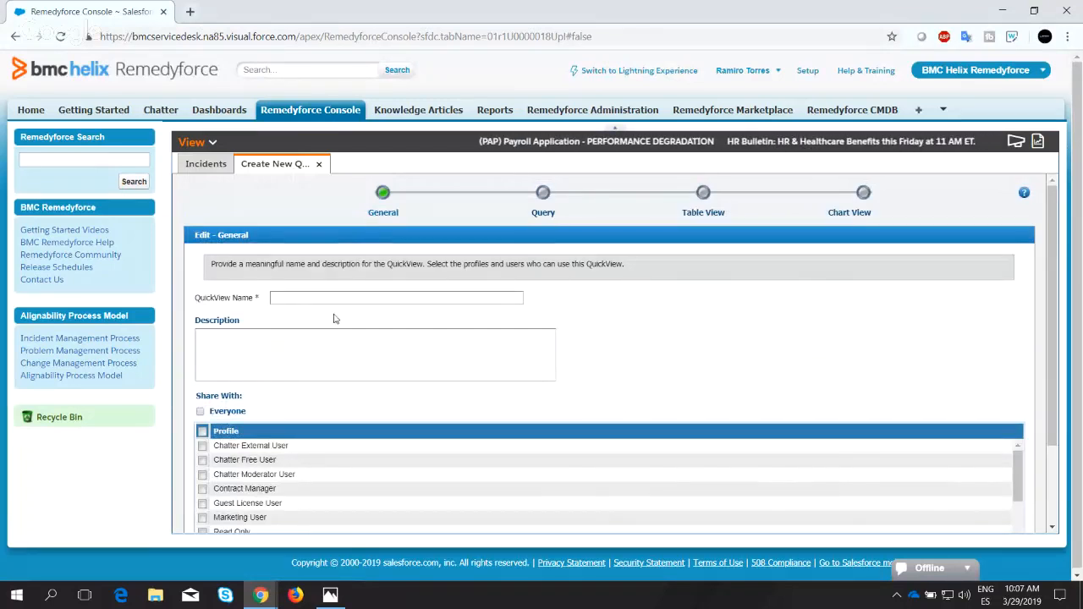
pyautogui.click(292, 297)
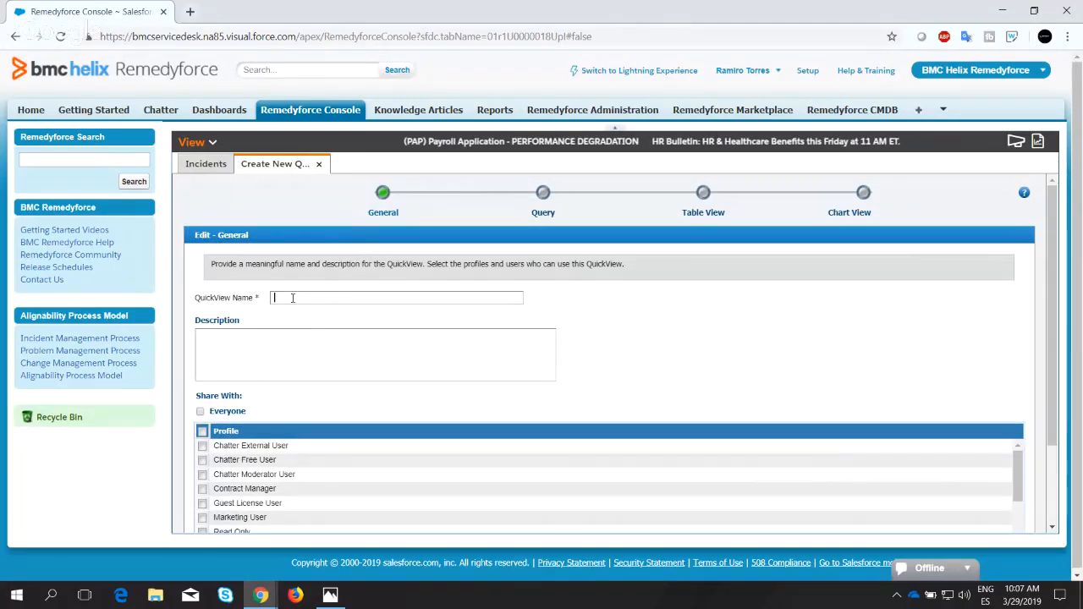
pyautogui.click(250, 334)
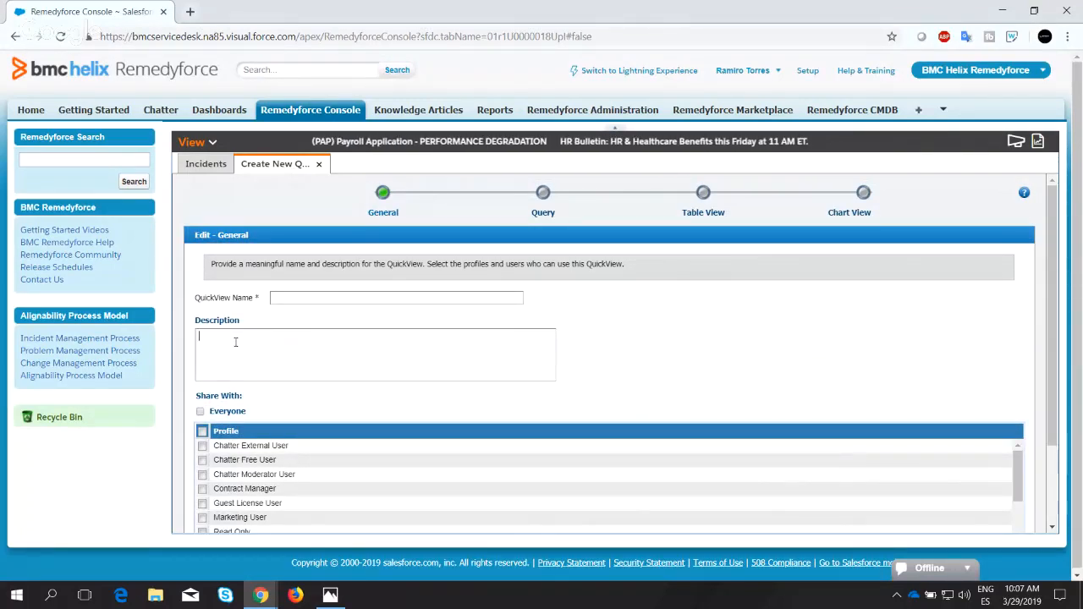
# Share the new QuickView with everyone, covering all listed profiles.
pyautogui.scroll(-2, 236, 350)
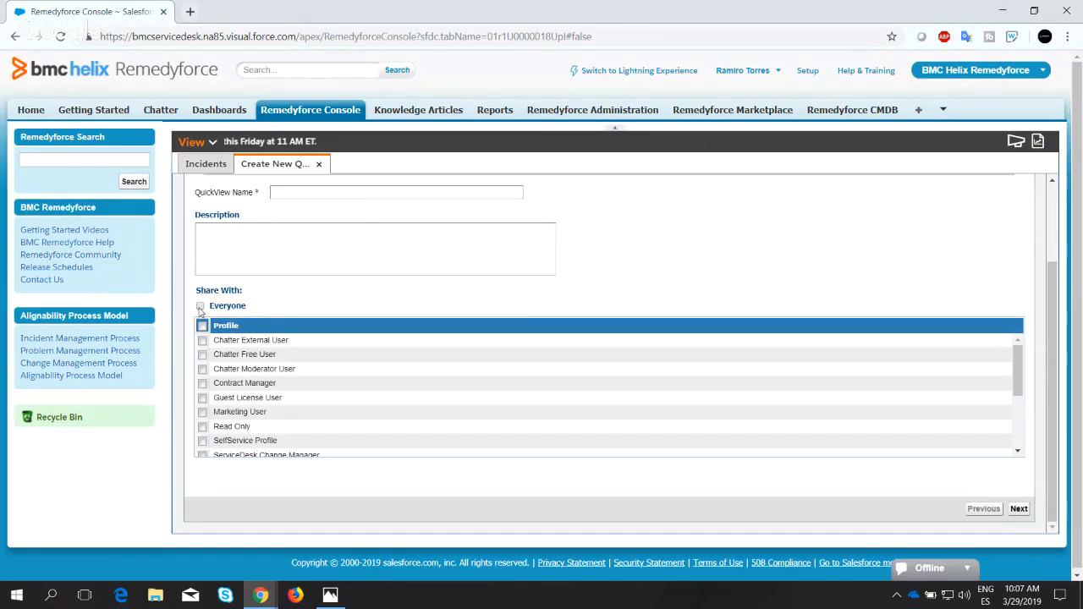
pyautogui.click(201, 307)
pyautogui.scroll(-3, 411, 358)
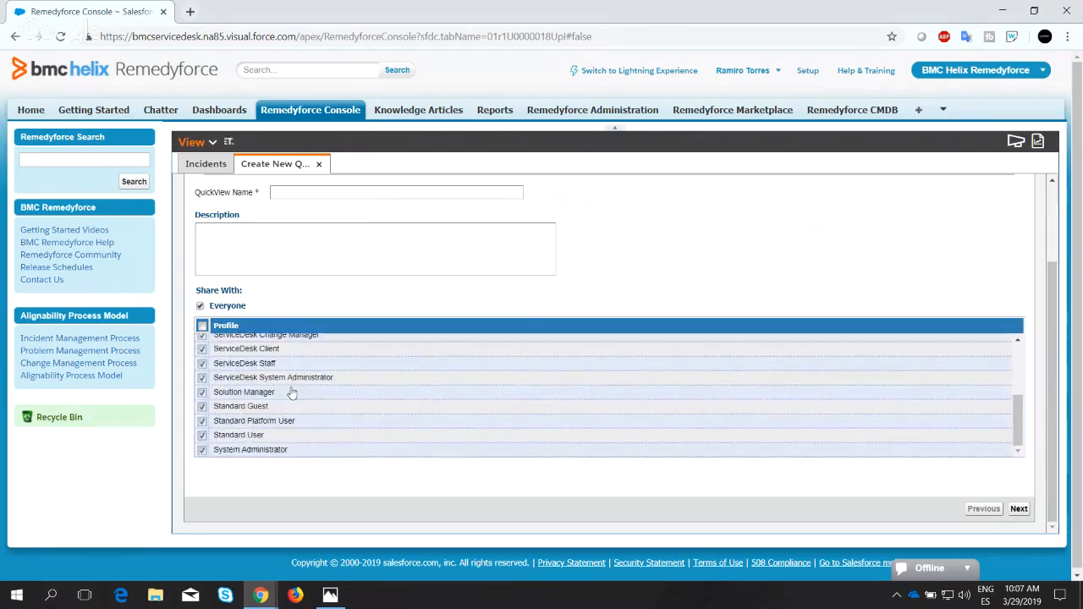
pyautogui.scroll(-1, 256, 414)
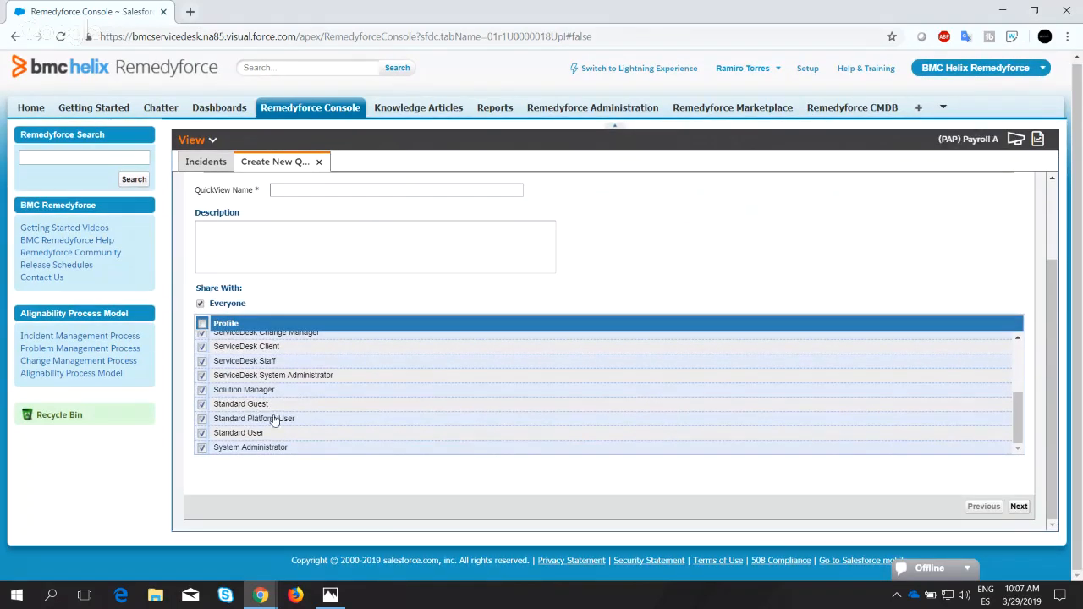
pyautogui.scroll(3, 274, 421)
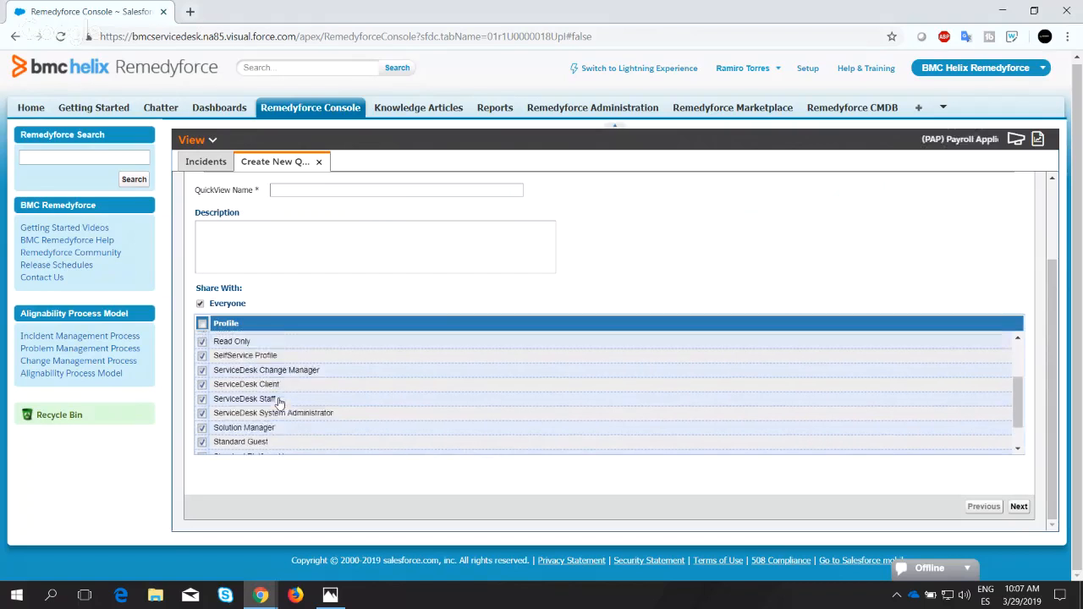
pyautogui.click(1018, 508)
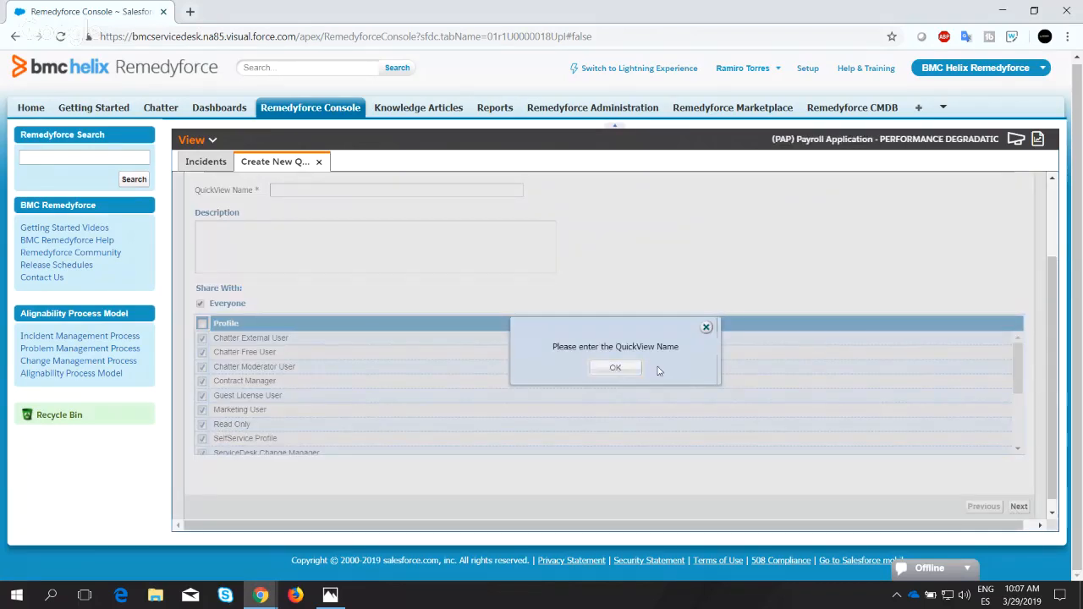
pyautogui.click(622, 368)
# Name the QuickView "All Incidents created by Email by Status" and continue to the Query stage.
pyautogui.click(308, 192)
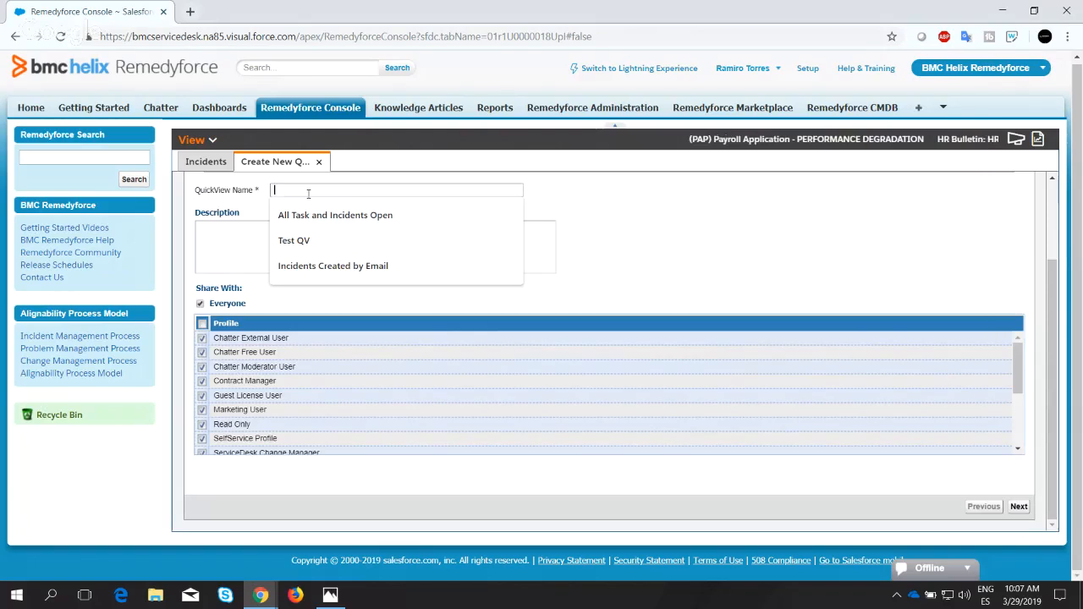
pyautogui.write('A')
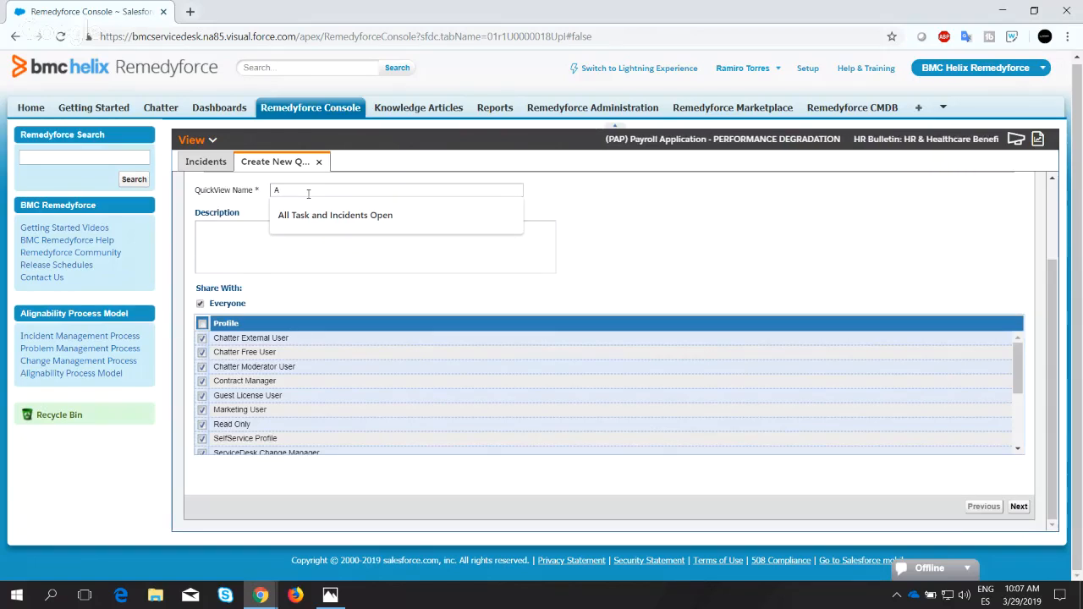
pyautogui.write('ll ')
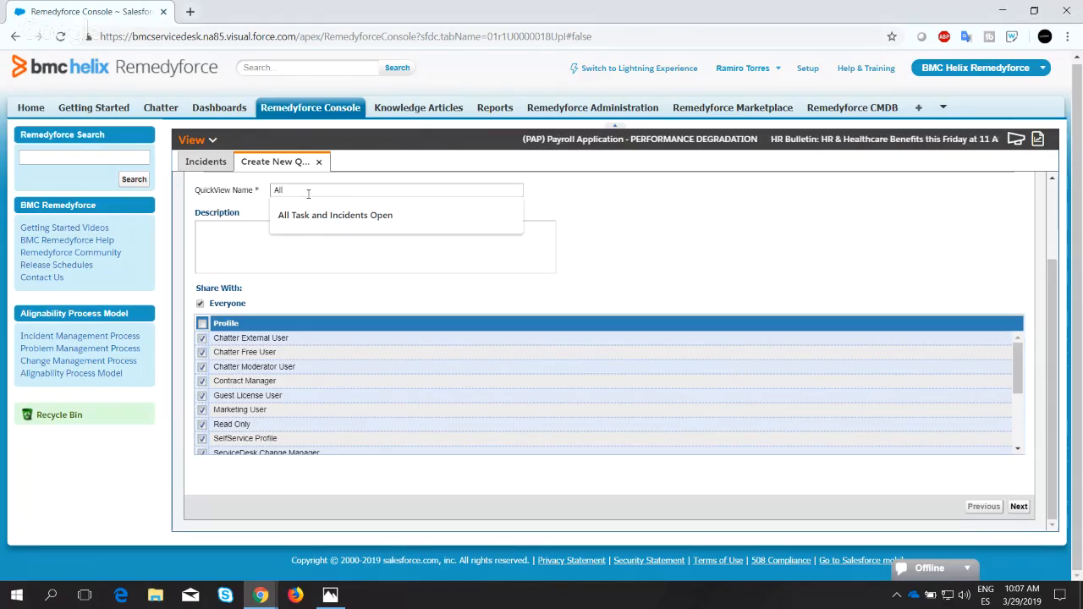
pyautogui.write('Incidents ')
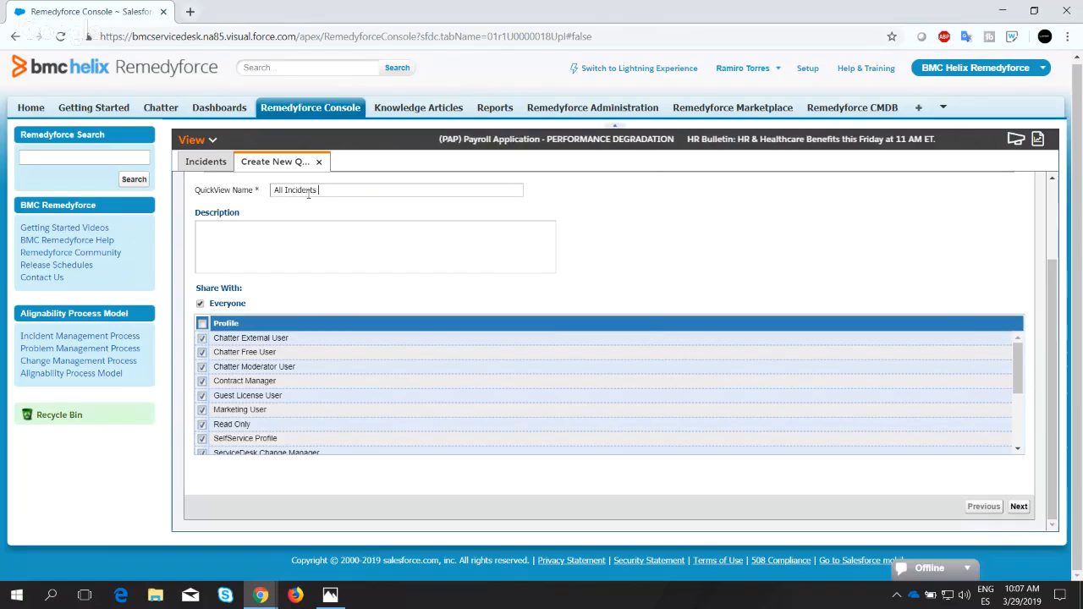
pyautogui.write('oreated')
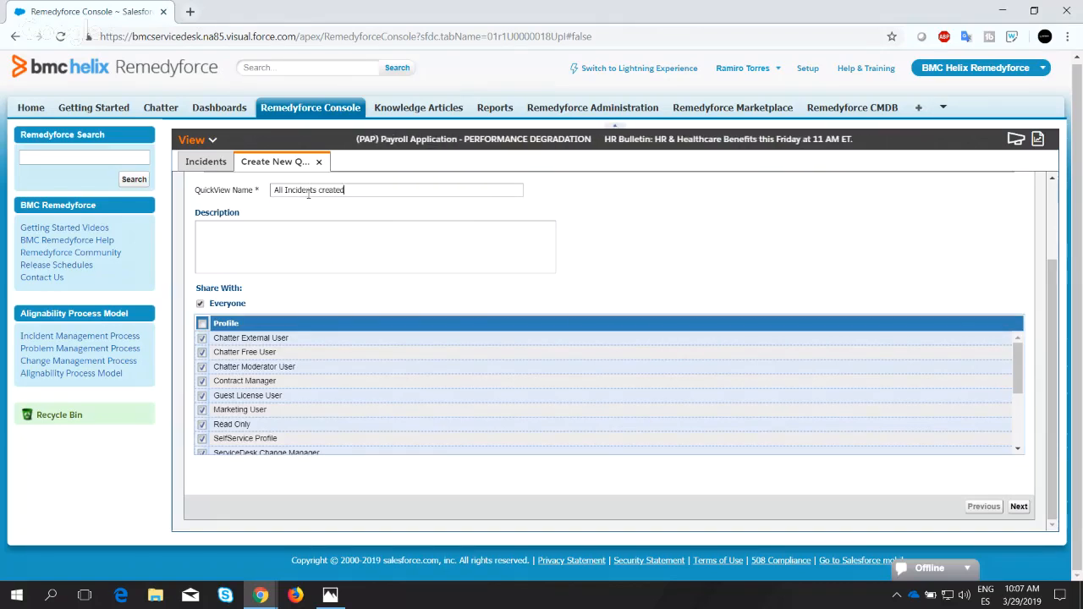
pyautogui.write(' by Email by Status')
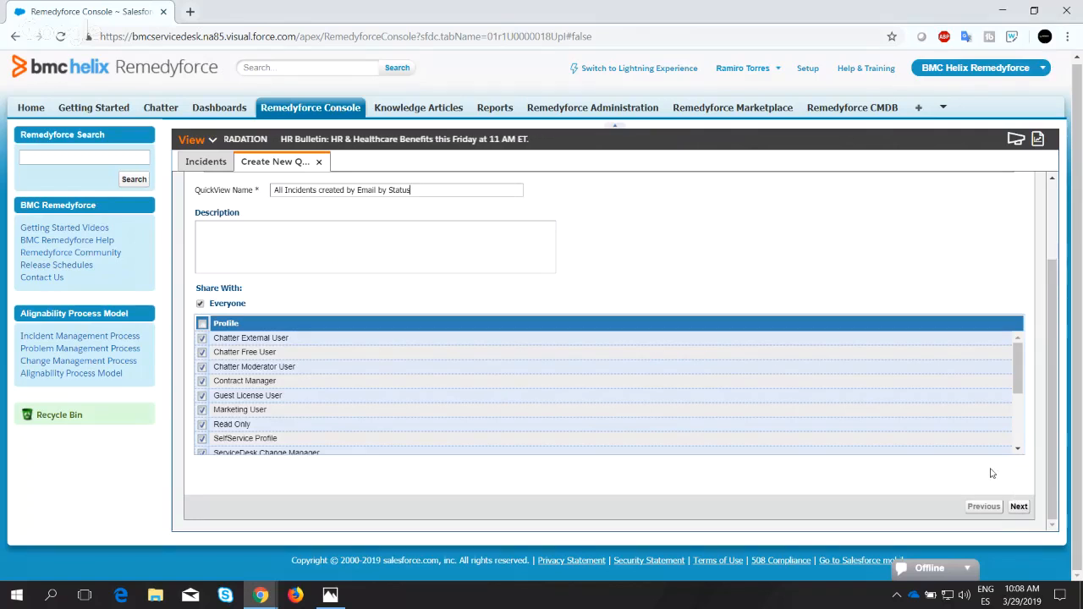
pyautogui.scroll(3, 412, 278)
pyautogui.scroll(-3, 661, 406)
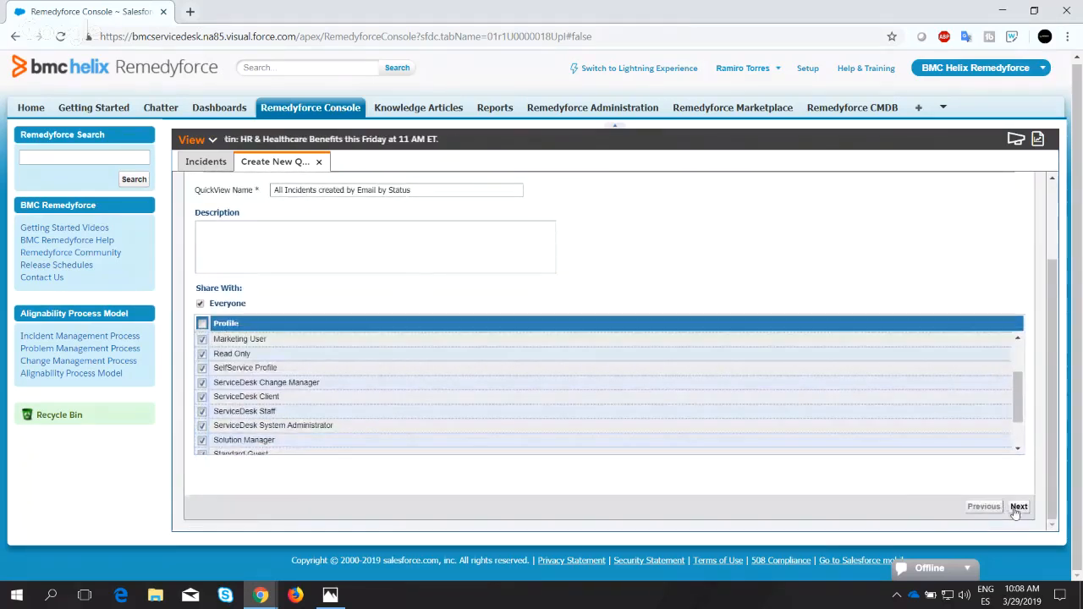
pyautogui.click(1018, 507)
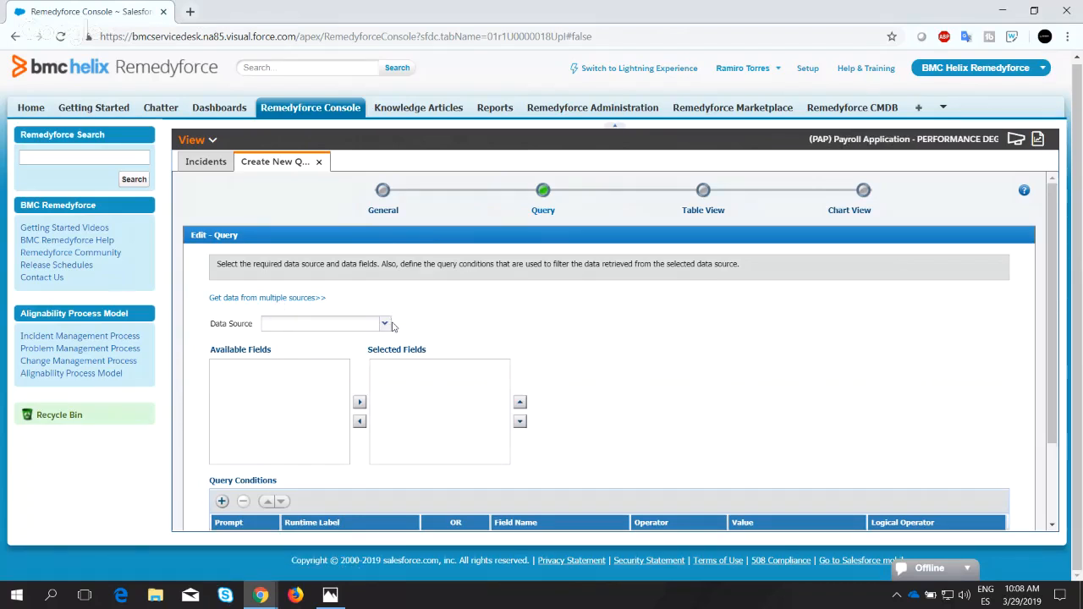
# Set the query's data source to Incident.
pyautogui.scroll(-1, 427, 315)
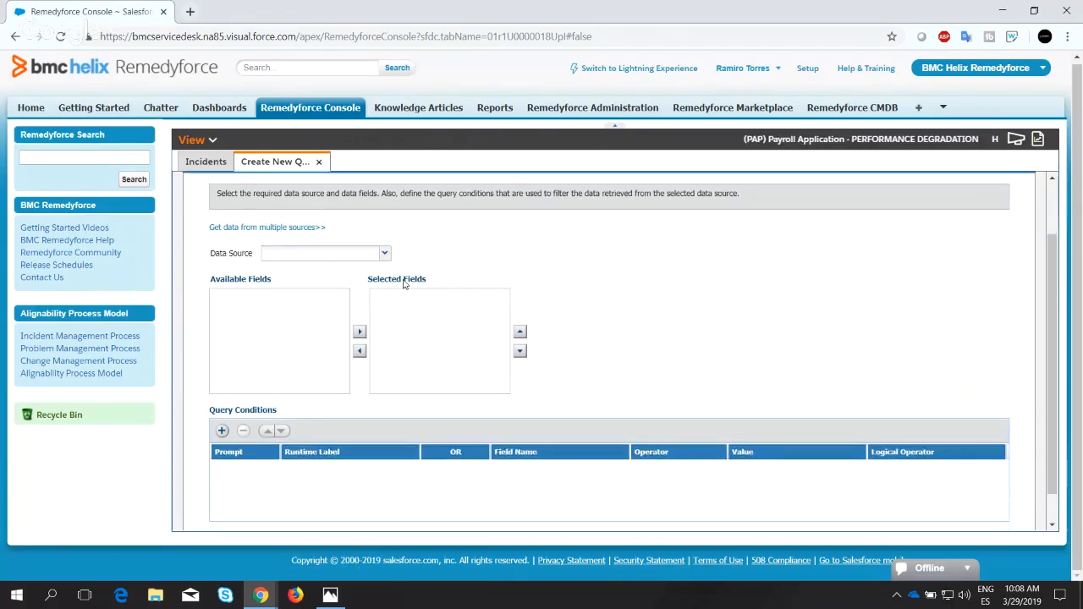
pyautogui.click(386, 254)
pyautogui.scroll(-6, 299, 383)
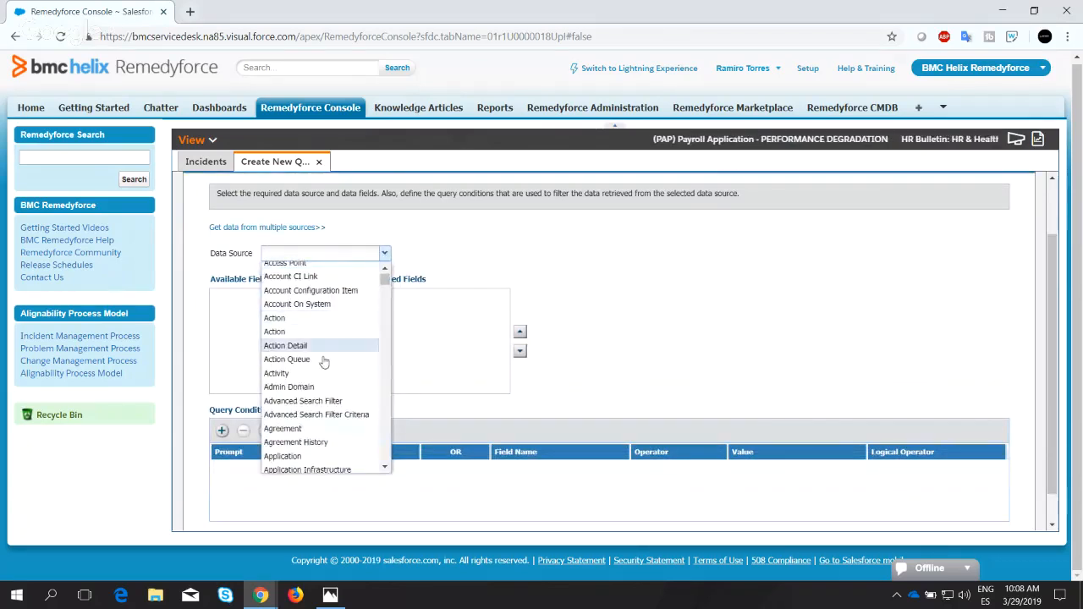
pyautogui.scroll(-15, 298, 382)
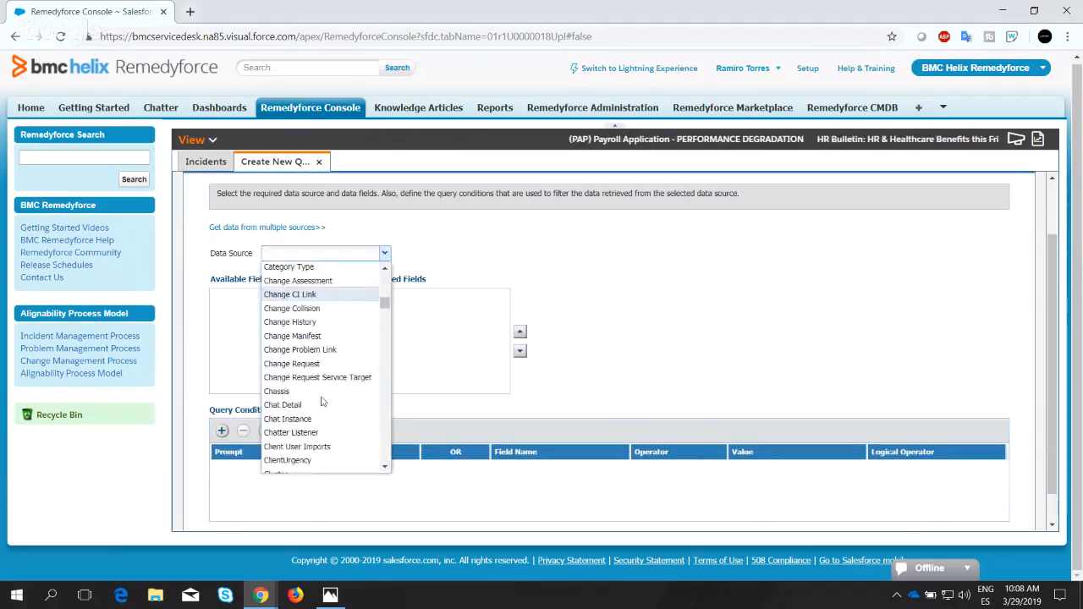
pyautogui.scroll(-12, 314, 405)
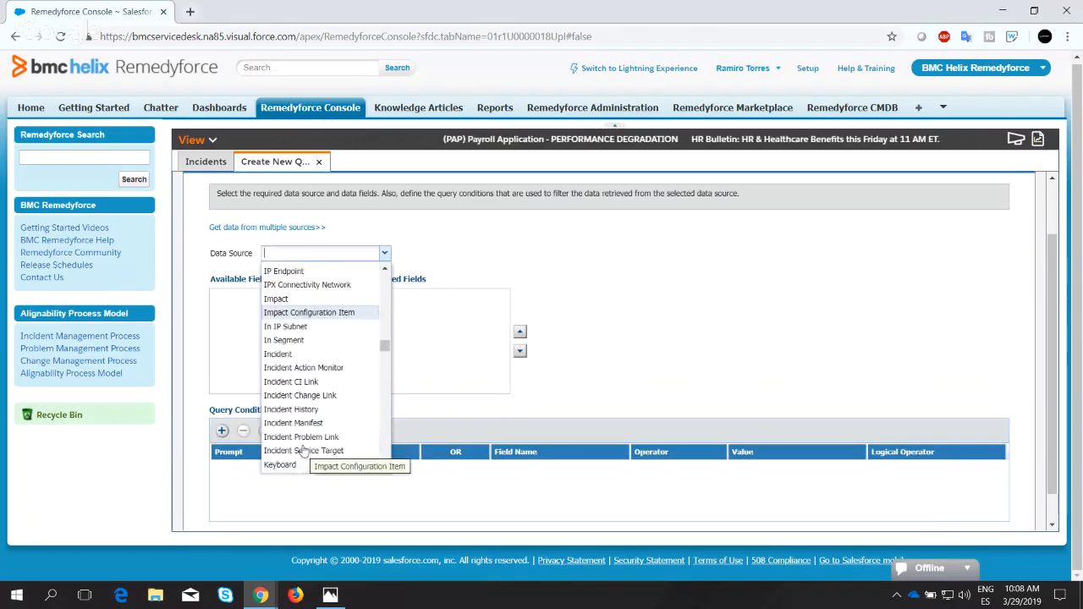
pyautogui.click(335, 354)
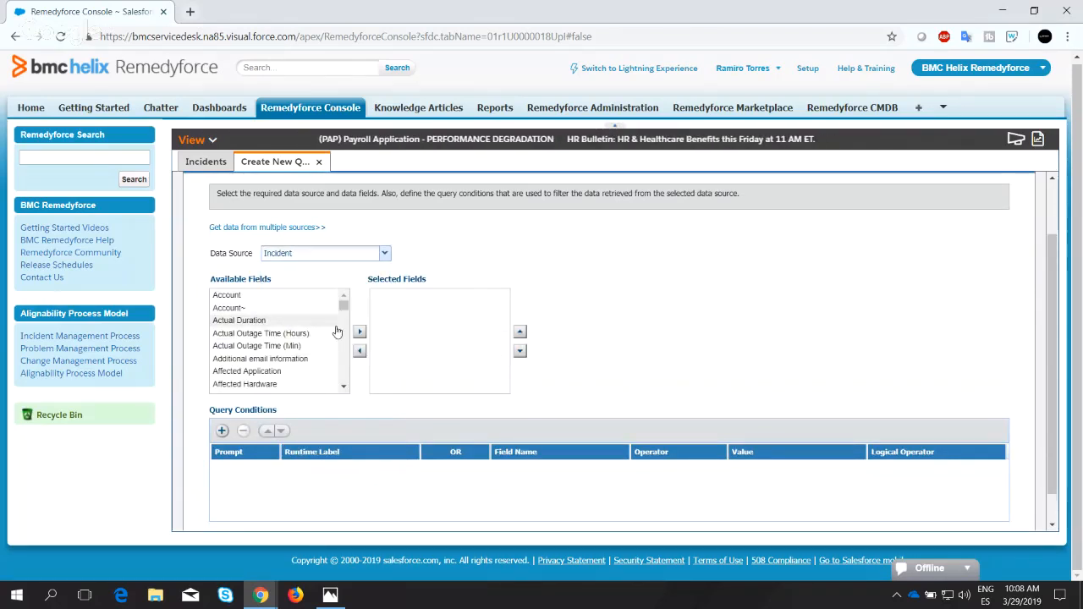
# Add the Number field to the query's selected fields.
pyautogui.scroll(-2, 328, 334)
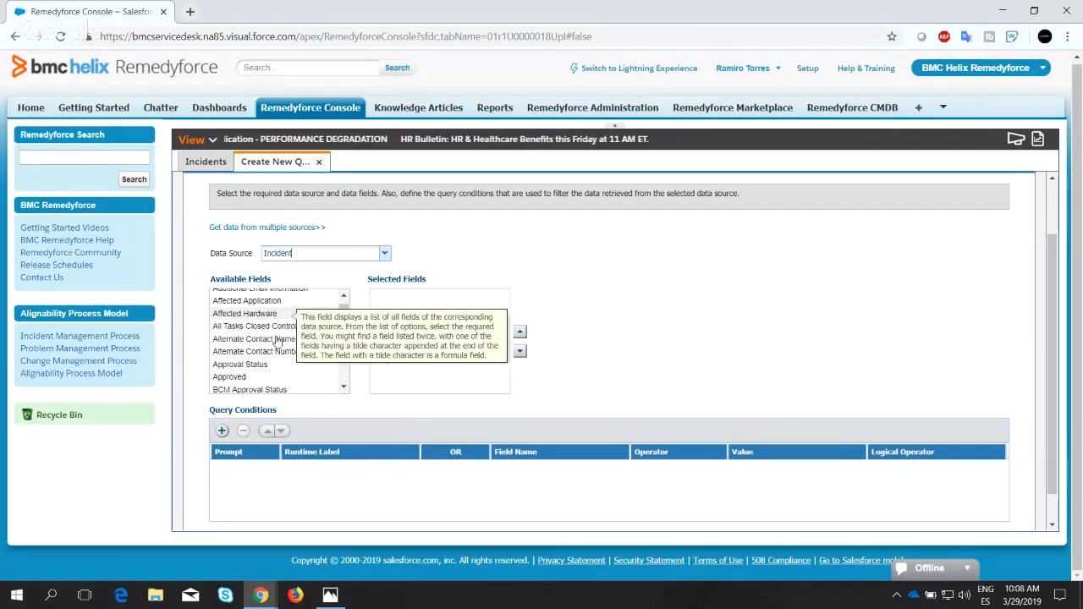
pyautogui.scroll(-3, 298, 347)
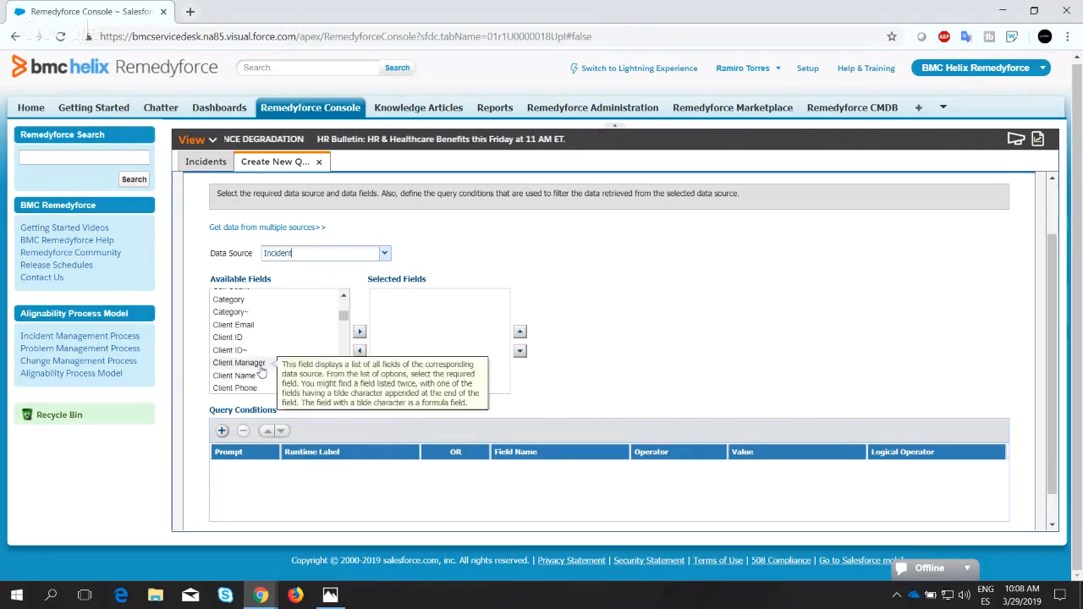
pyautogui.scroll(-3, 265, 349)
pyautogui.scroll(-1, 267, 349)
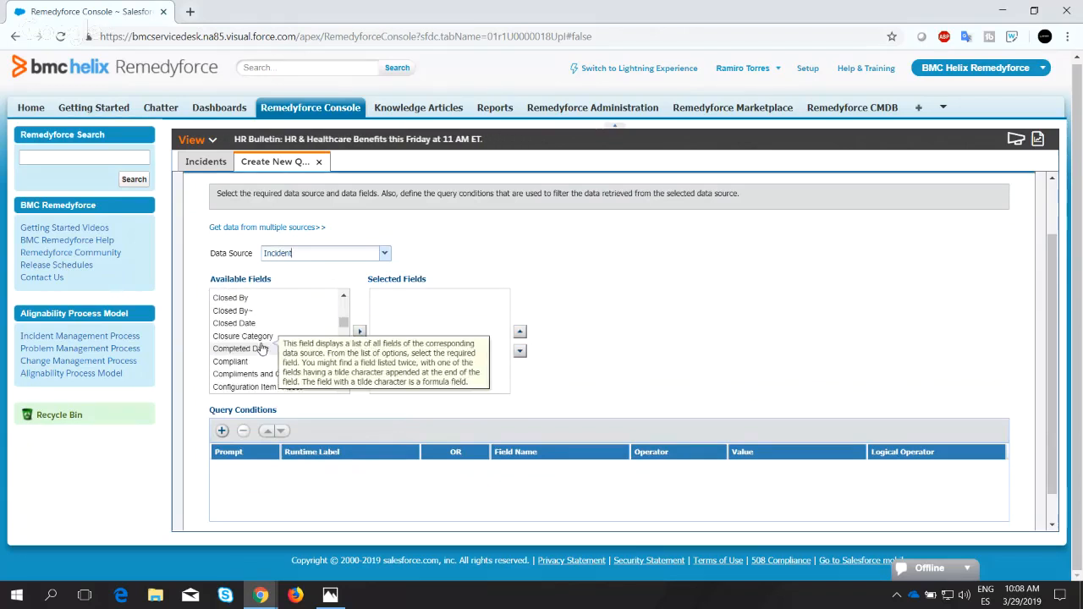
pyautogui.scroll(4, 265, 348)
pyautogui.scroll(-2, 264, 347)
pyautogui.scroll(-3, 264, 346)
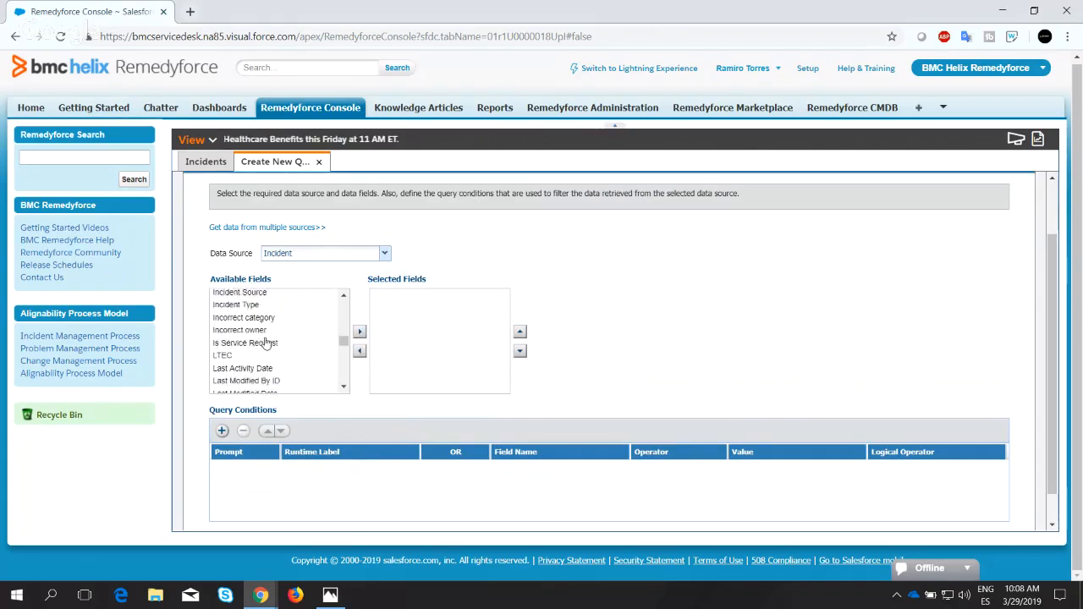
pyautogui.scroll(-1, 263, 349)
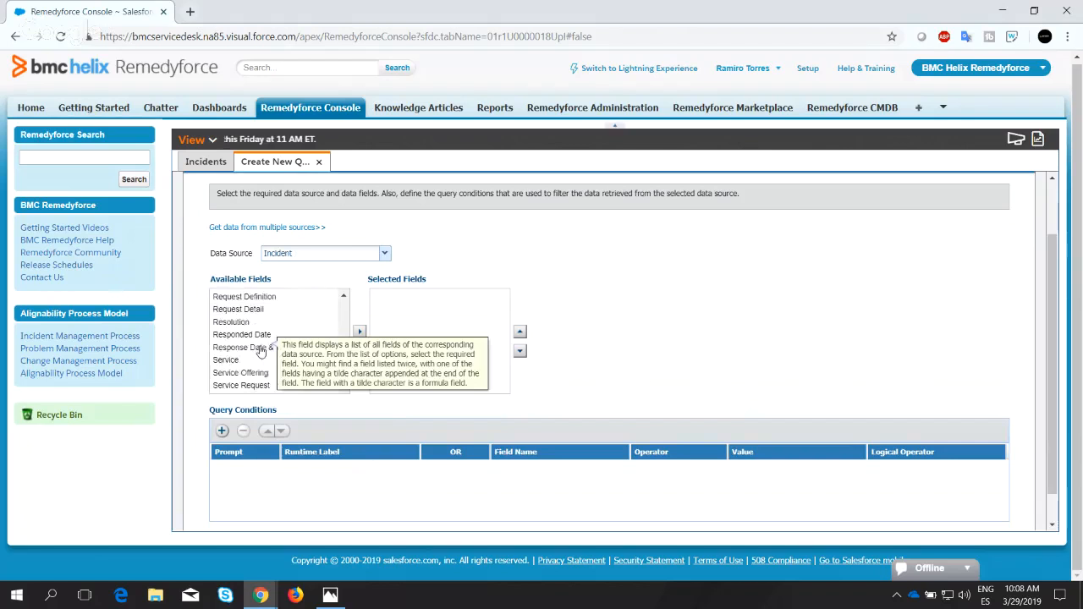
pyautogui.scroll(-3, 261, 350)
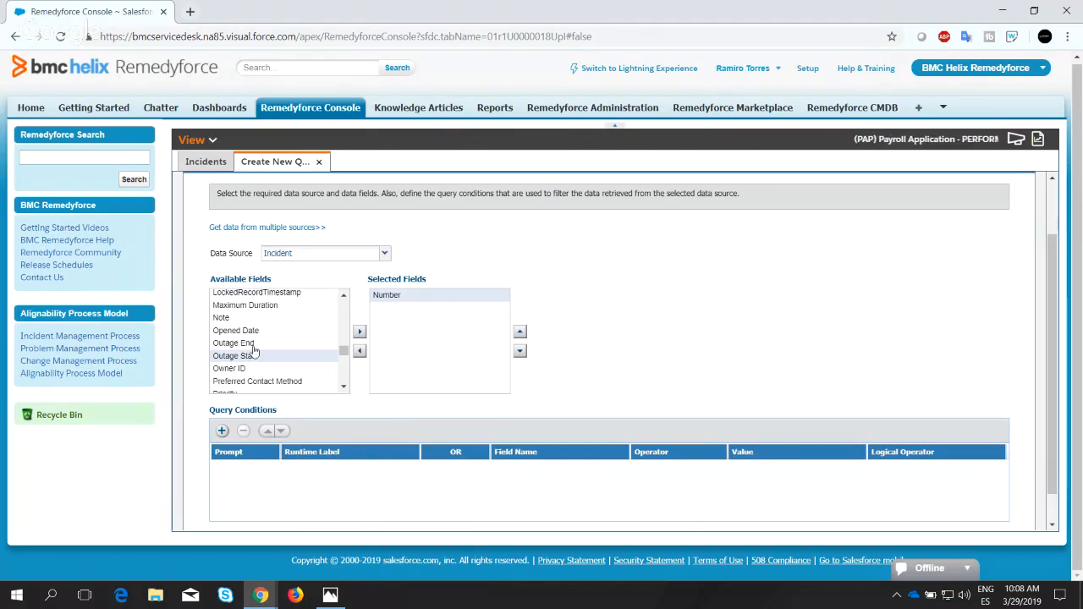
# Add the Account and Client ID fields to the query's selected fields.
pyautogui.scroll(15, 262, 343)
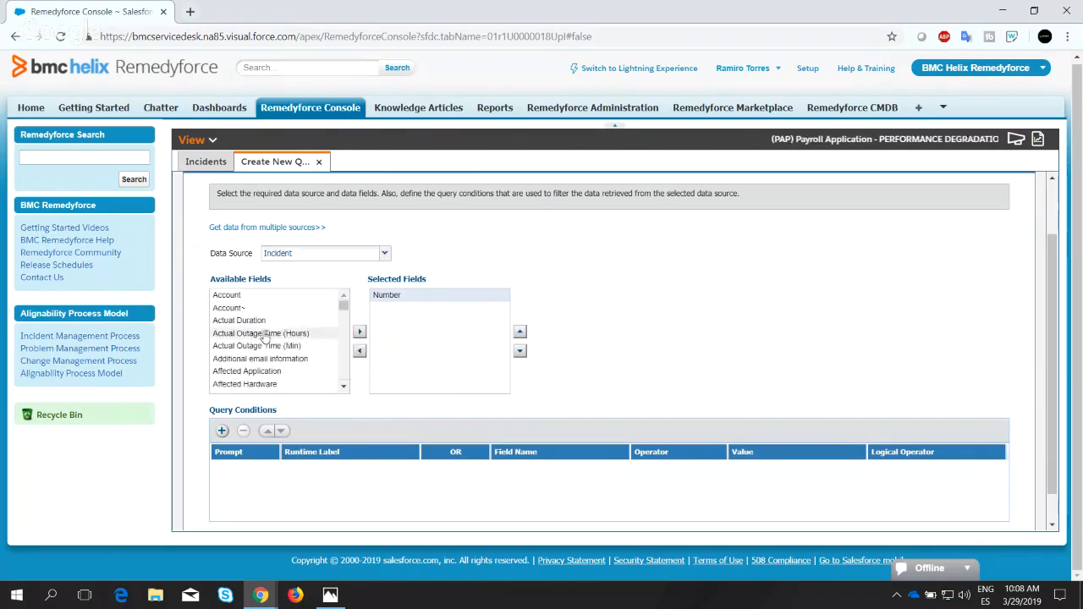
pyautogui.click(360, 335)
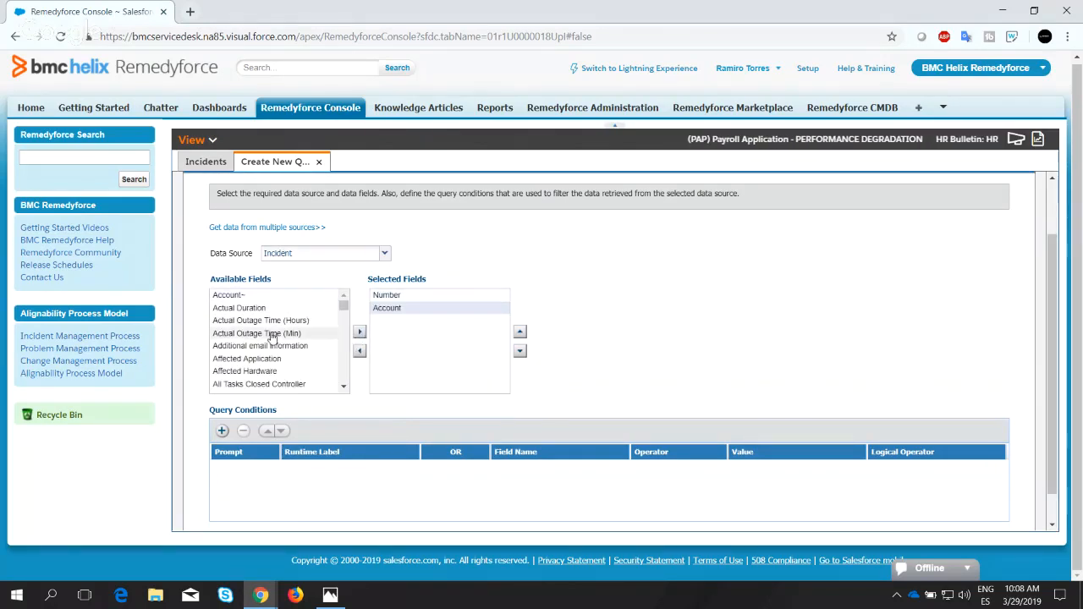
pyautogui.scroll(-3, 271, 338)
pyautogui.scroll(1, 269, 339)
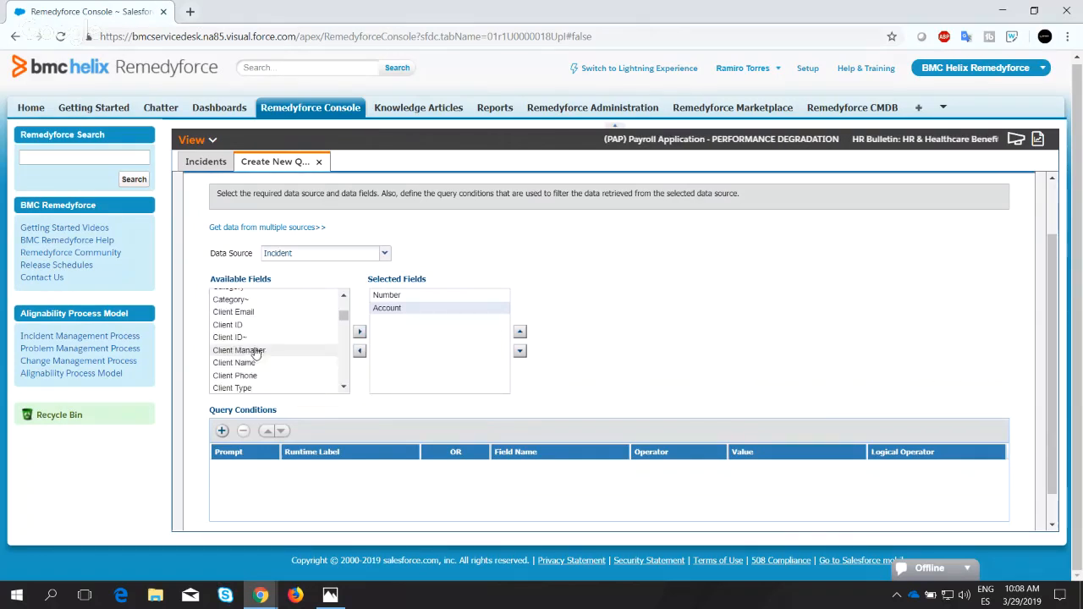
pyautogui.click(358, 333)
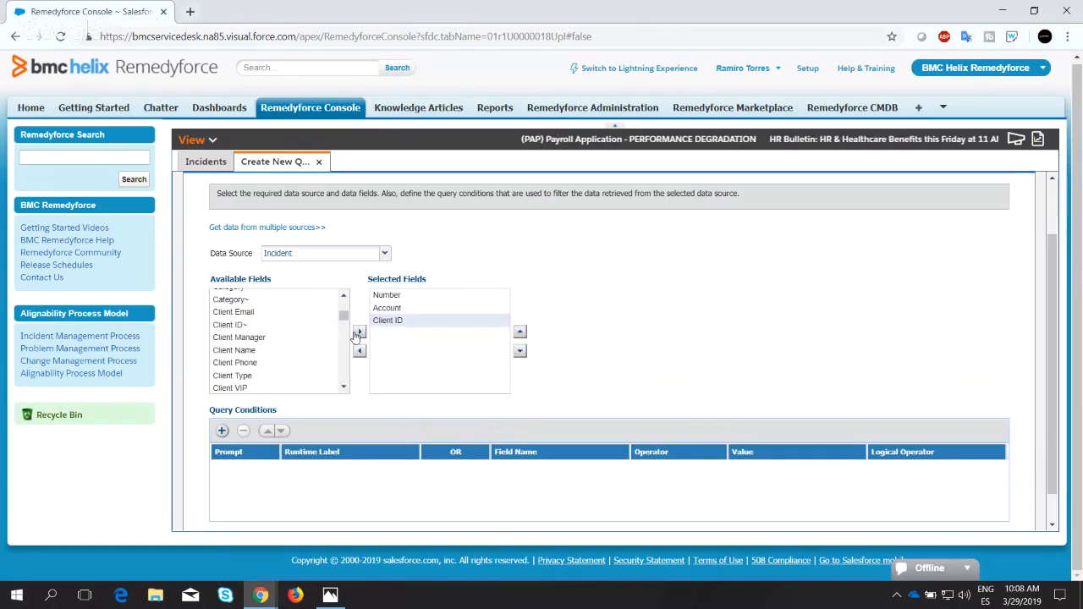
# Add the Staff field to the query's selected fields.
pyautogui.scroll(-6, 283, 339)
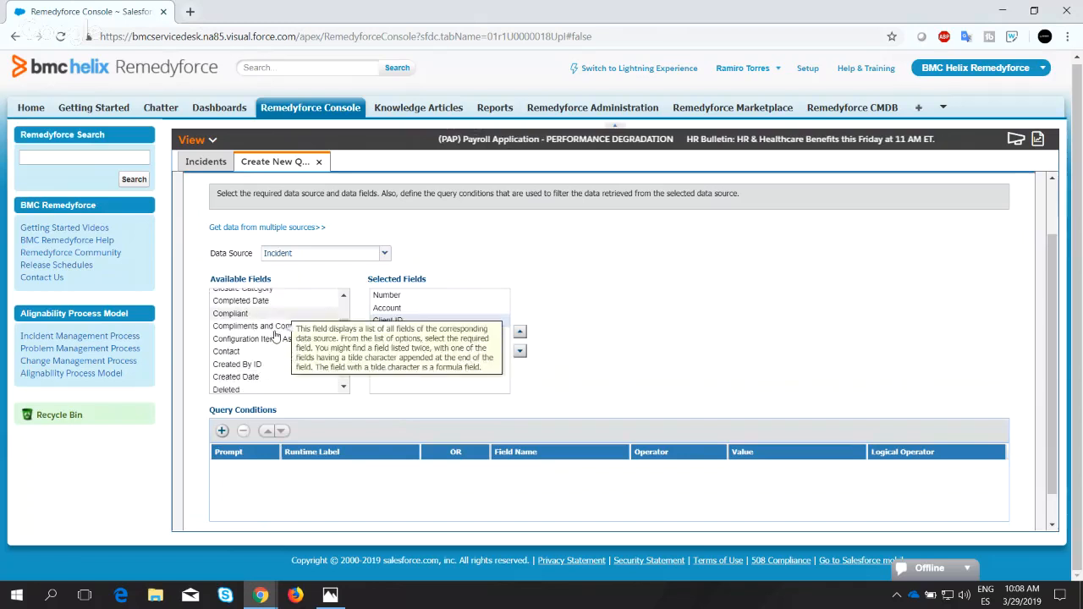
pyautogui.scroll(-15, 265, 355)
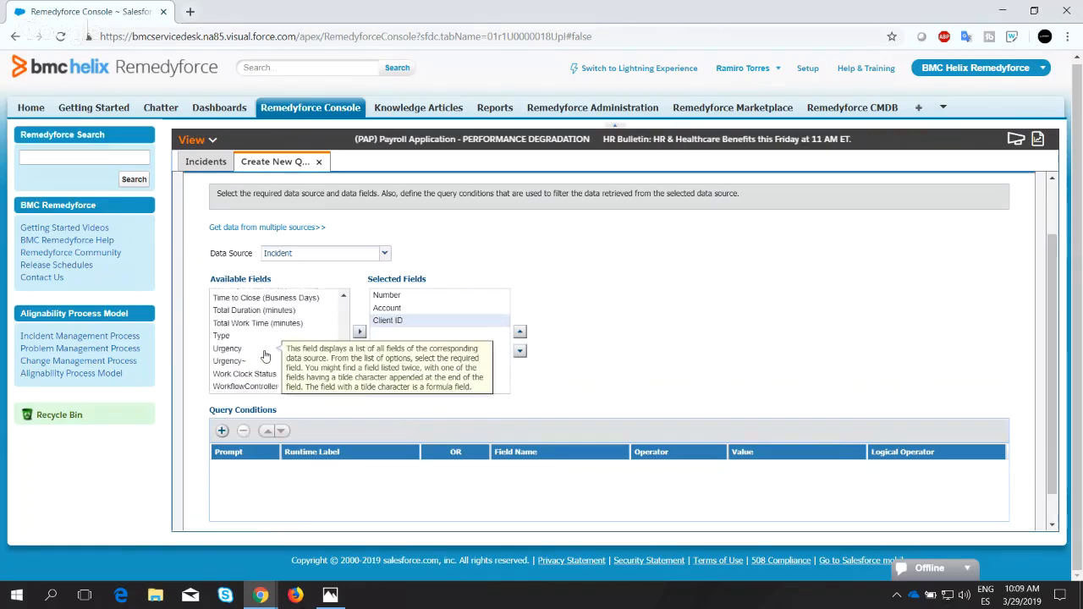
pyautogui.scroll(3, 263, 357)
pyautogui.click(271, 356)
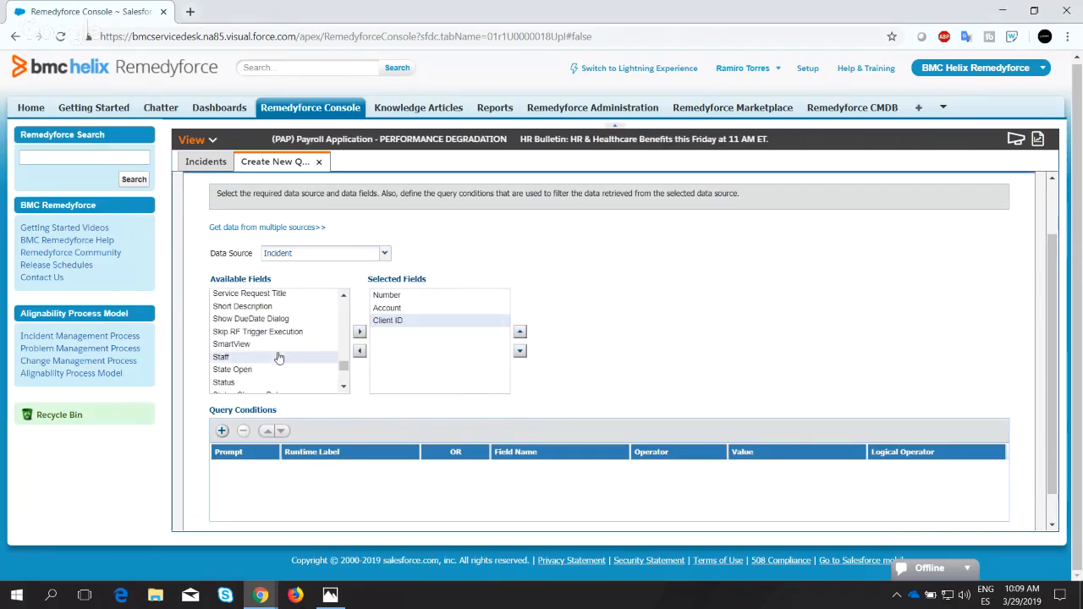
pyautogui.click(360, 334)
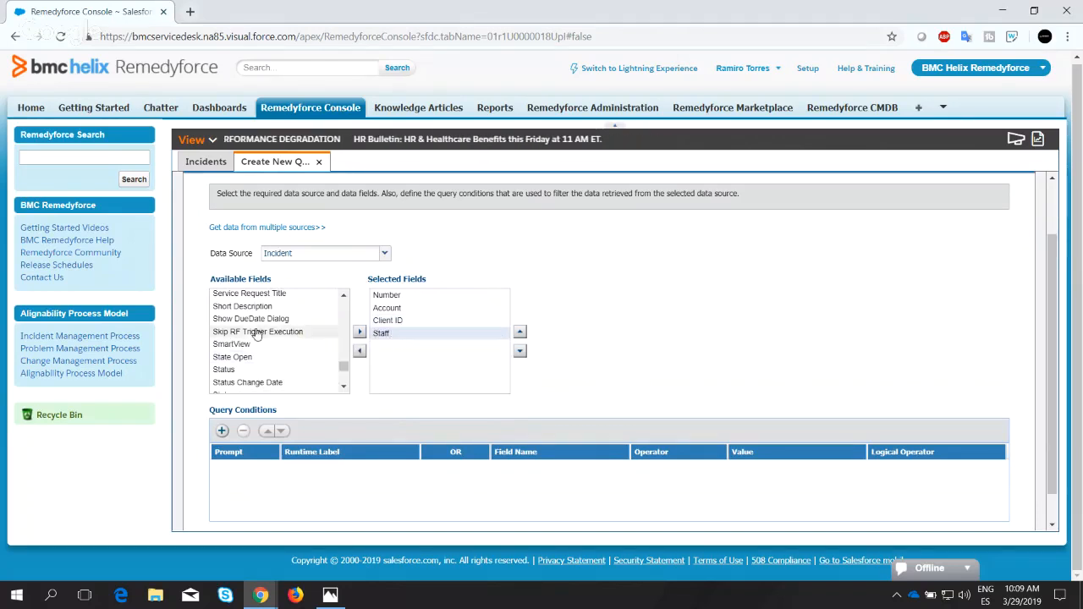
# Add the Created Date field to the query's selected fields.
pyautogui.scroll(-7, 275, 359)
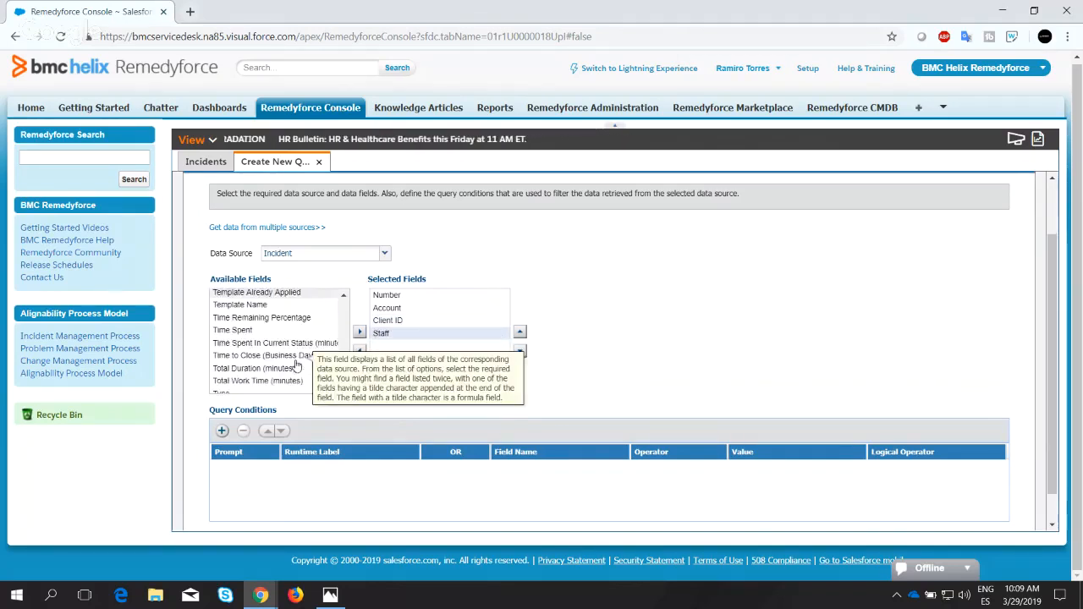
pyautogui.scroll(-2, 296, 360)
pyautogui.scroll(10, 279, 349)
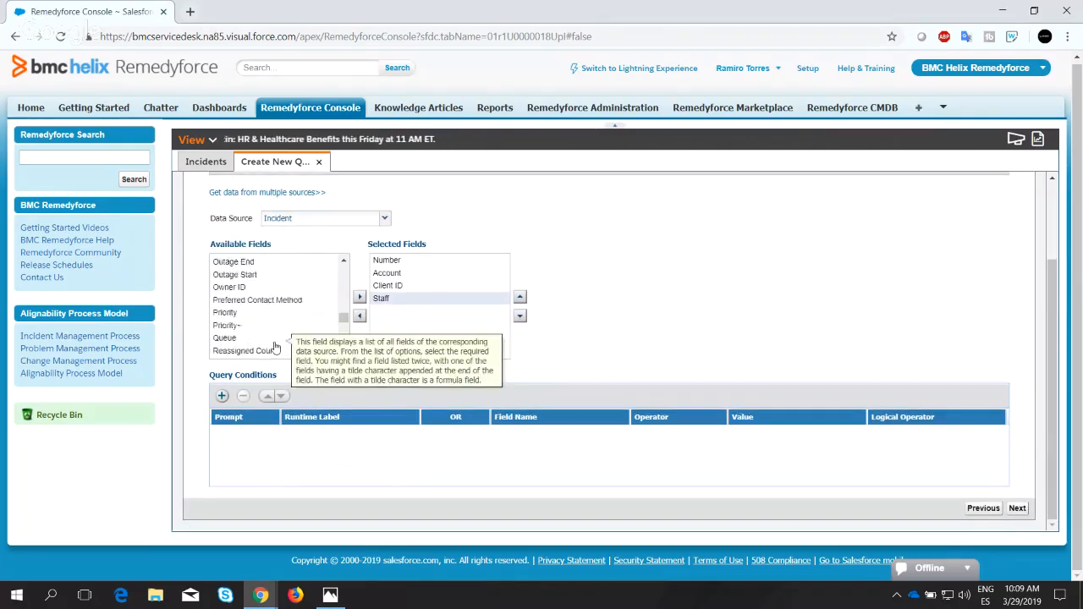
pyautogui.scroll(10, 272, 339)
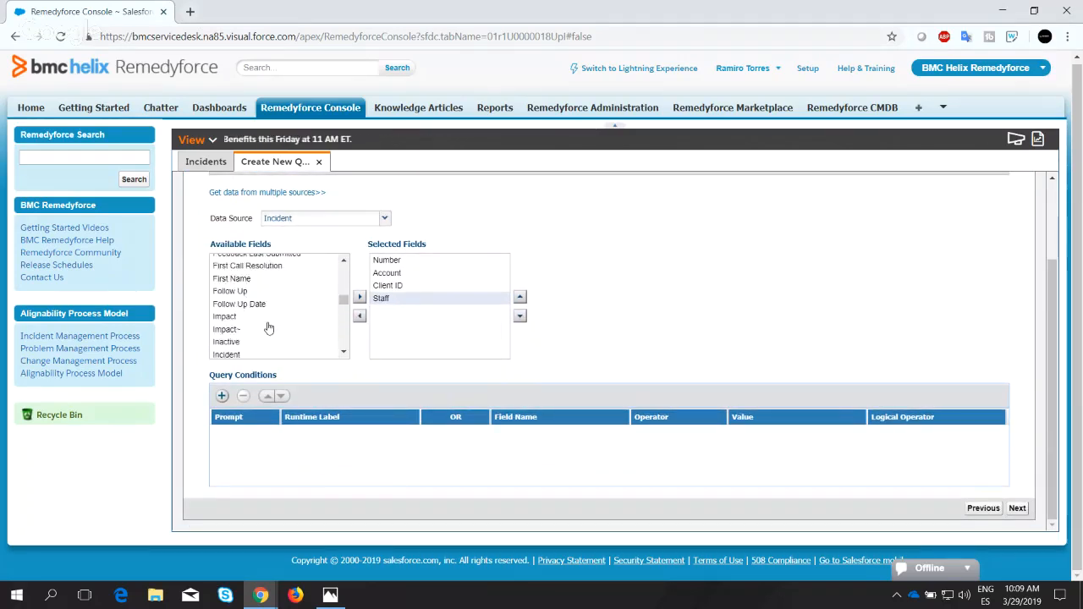
pyautogui.scroll(8, 271, 326)
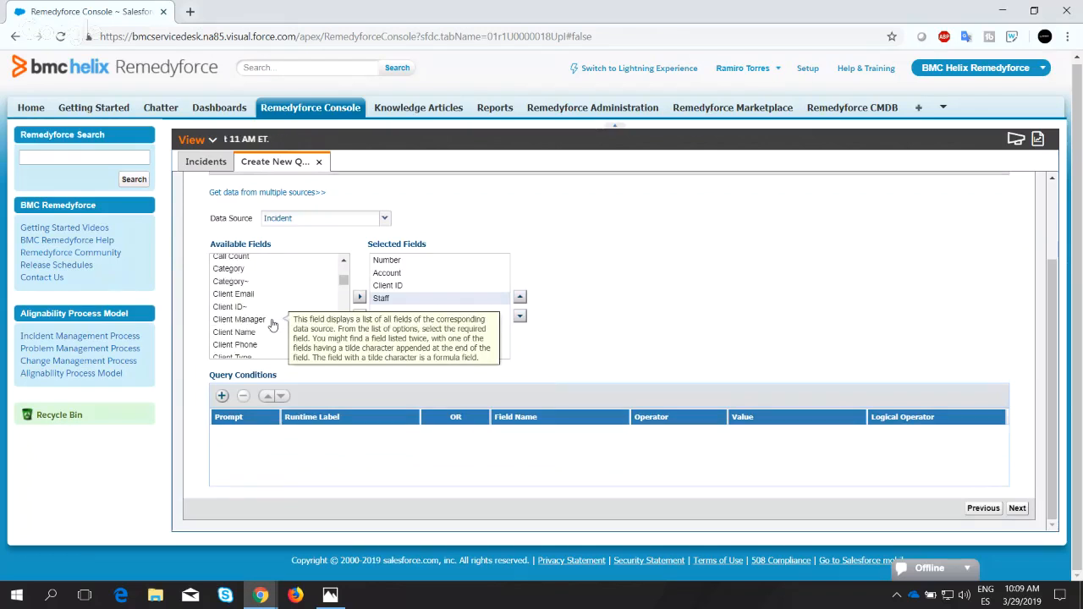
pyautogui.scroll(-4, 271, 326)
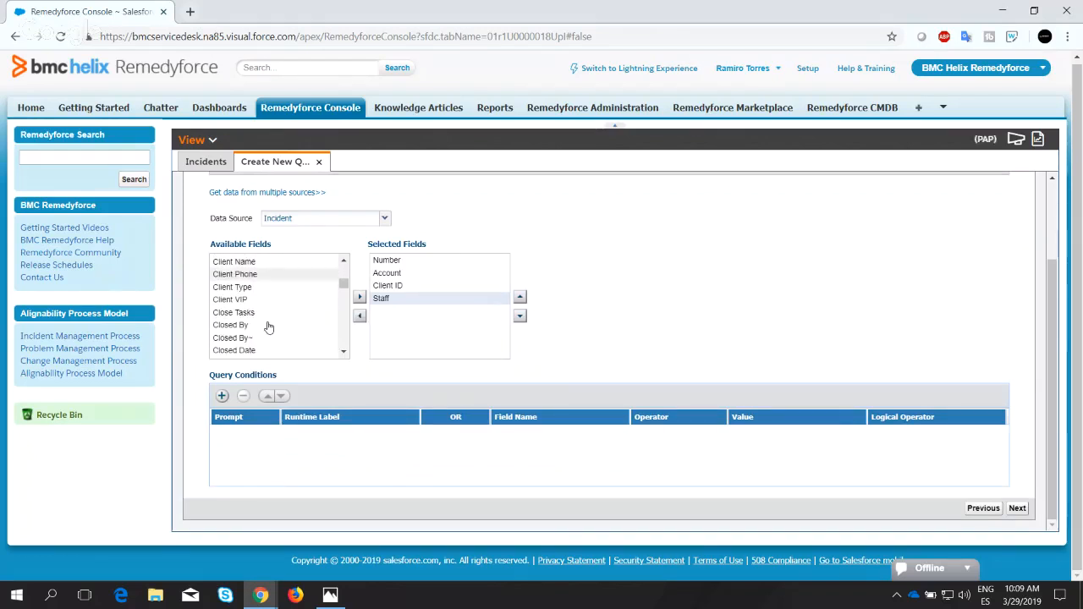
pyautogui.scroll(-3, 261, 326)
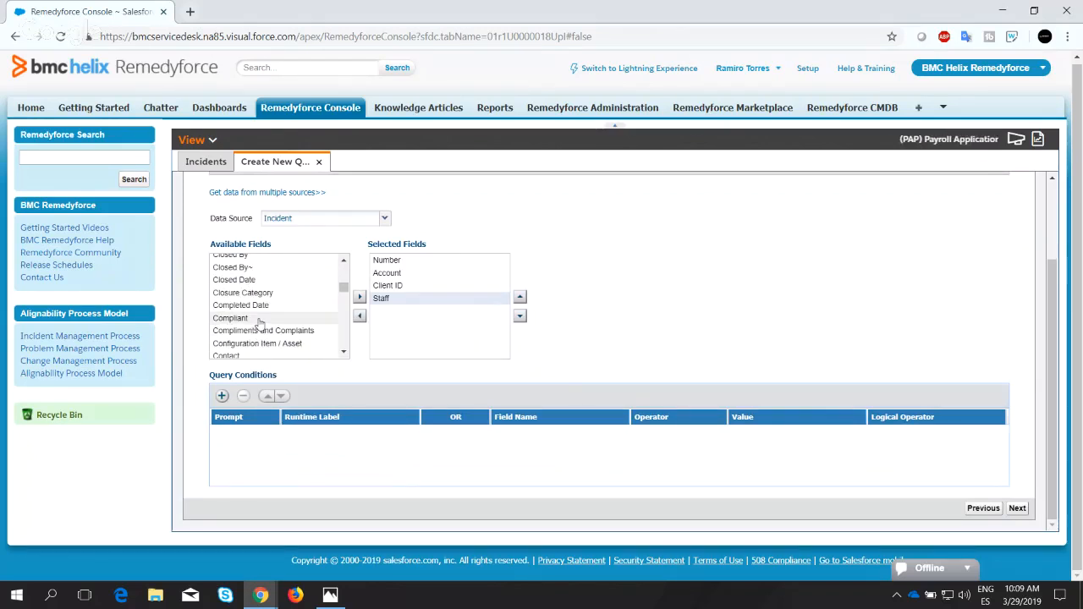
pyautogui.scroll(-3, 260, 324)
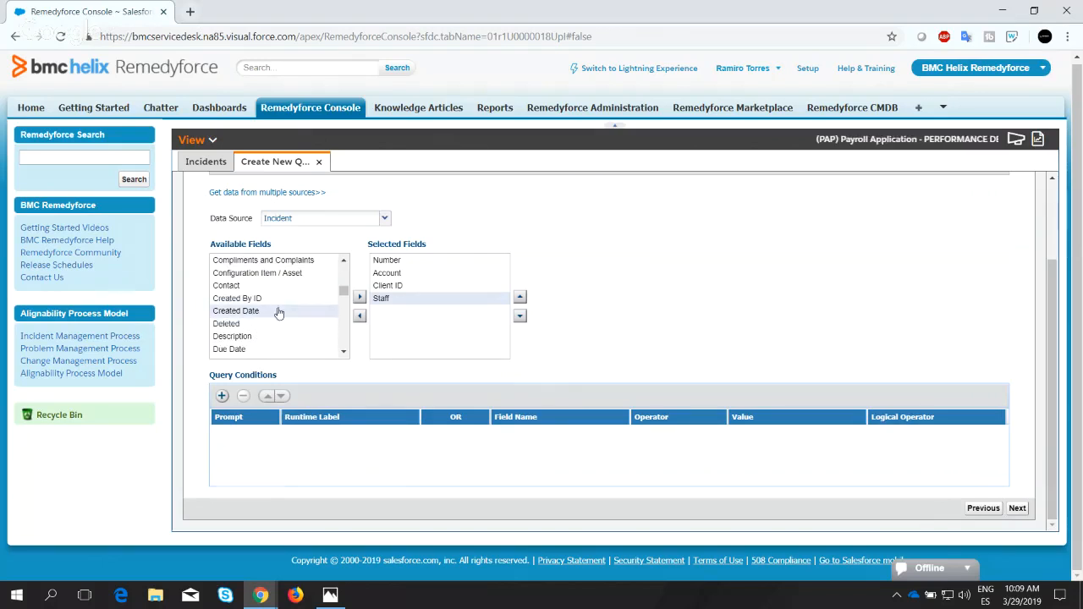
pyautogui.click(359, 298)
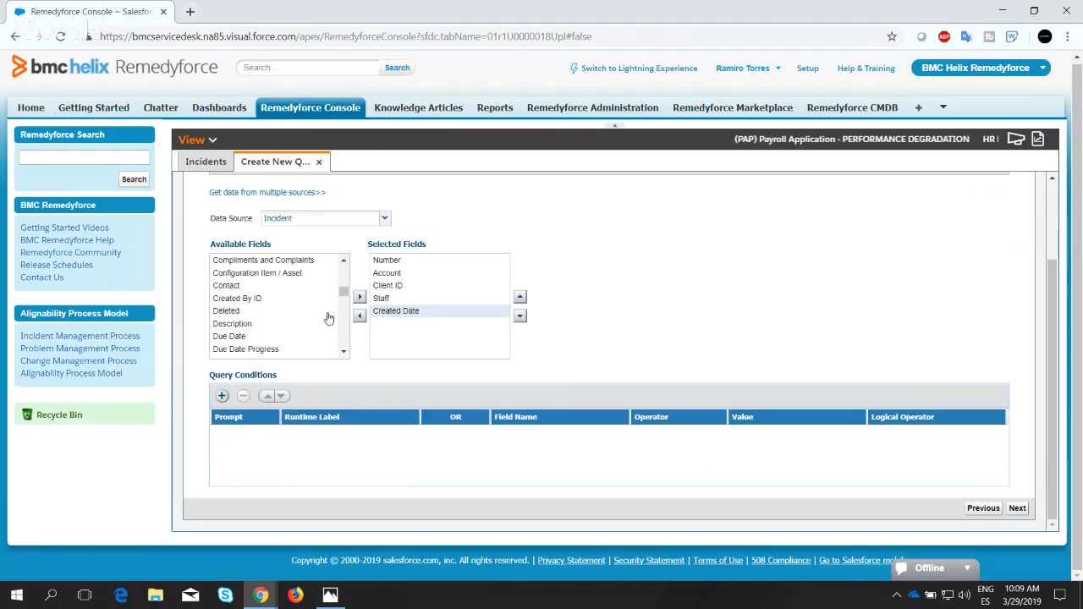
# Add a query condition row and set its field name to Is Service Request.
pyautogui.click(223, 396)
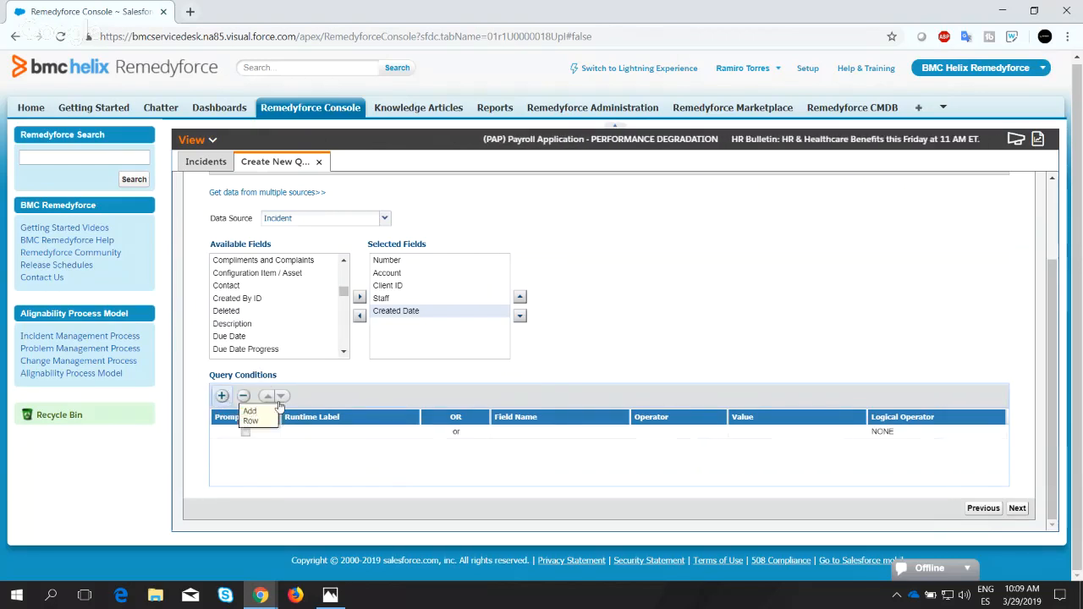
pyautogui.click(568, 434)
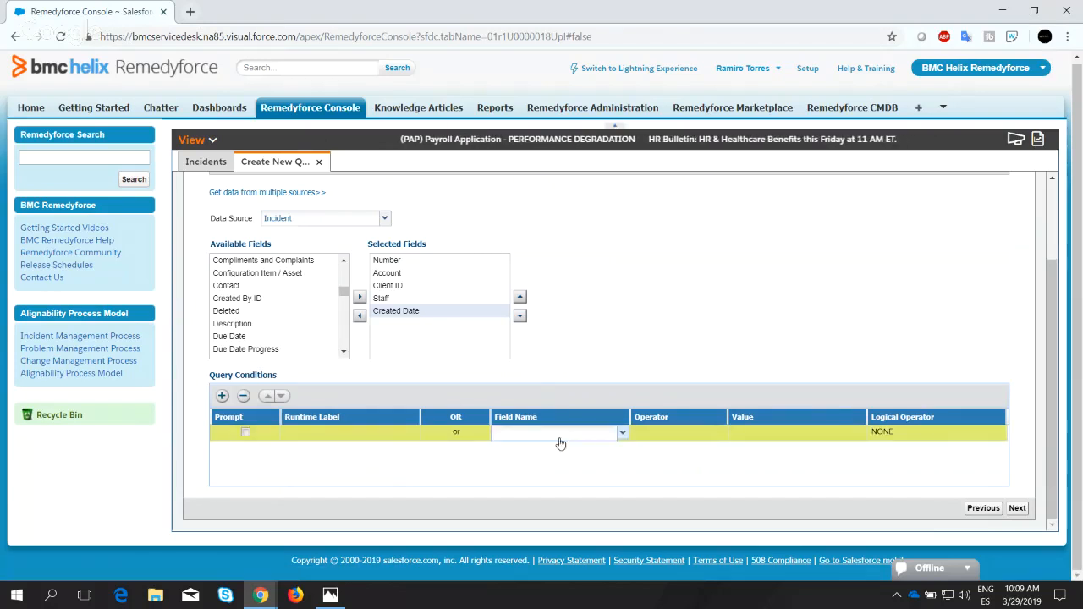
pyautogui.click(622, 434)
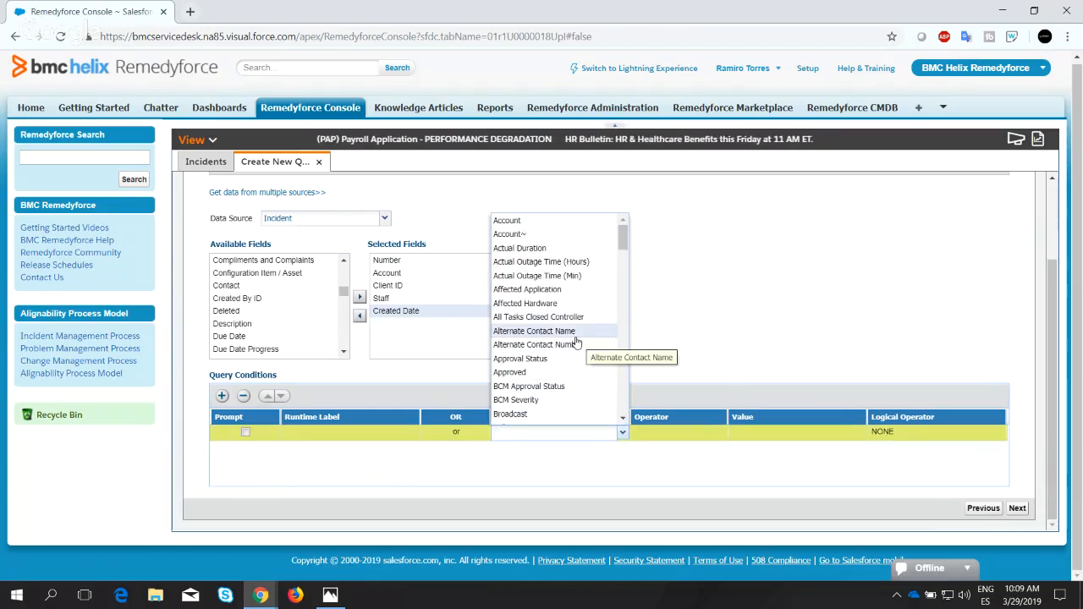
pyautogui.scroll(-20, 576, 341)
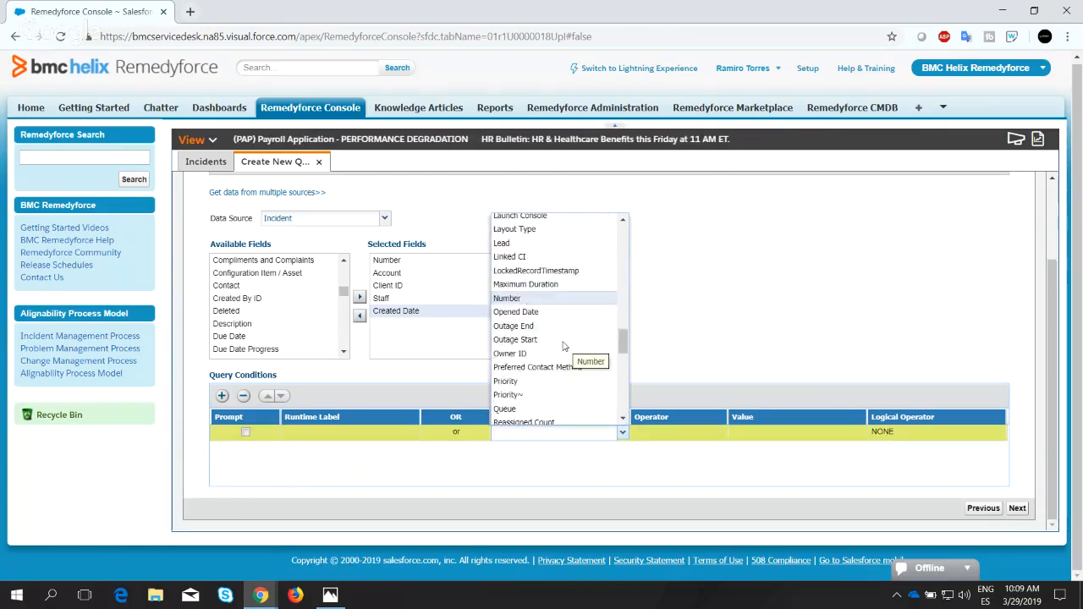
pyautogui.scroll(8, 563, 347)
pyautogui.scroll(-6, 563, 351)
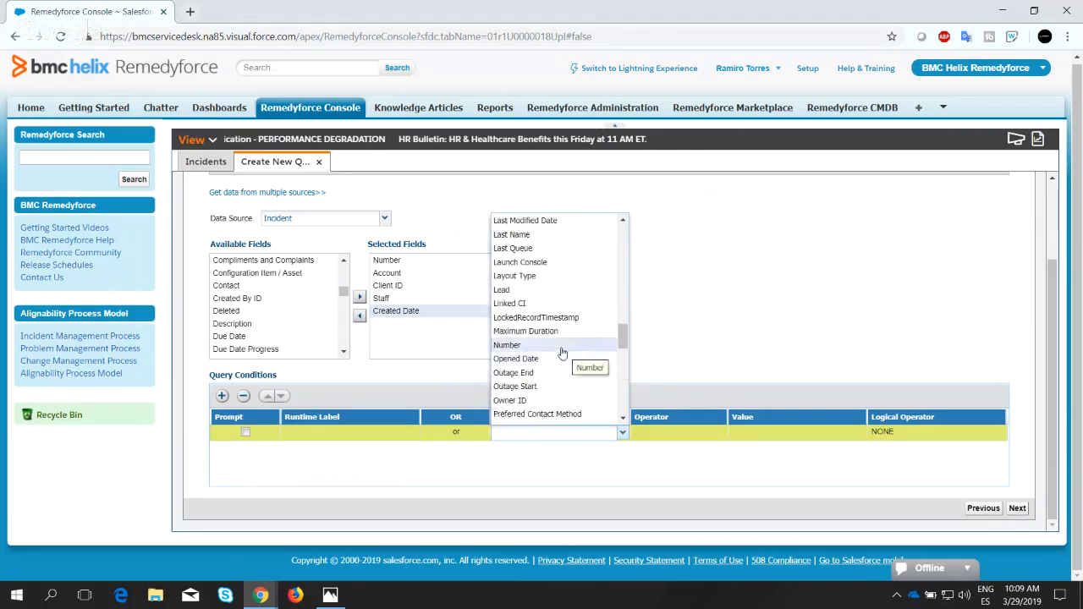
pyautogui.scroll(7, 558, 355)
pyautogui.scroll(-2, 550, 368)
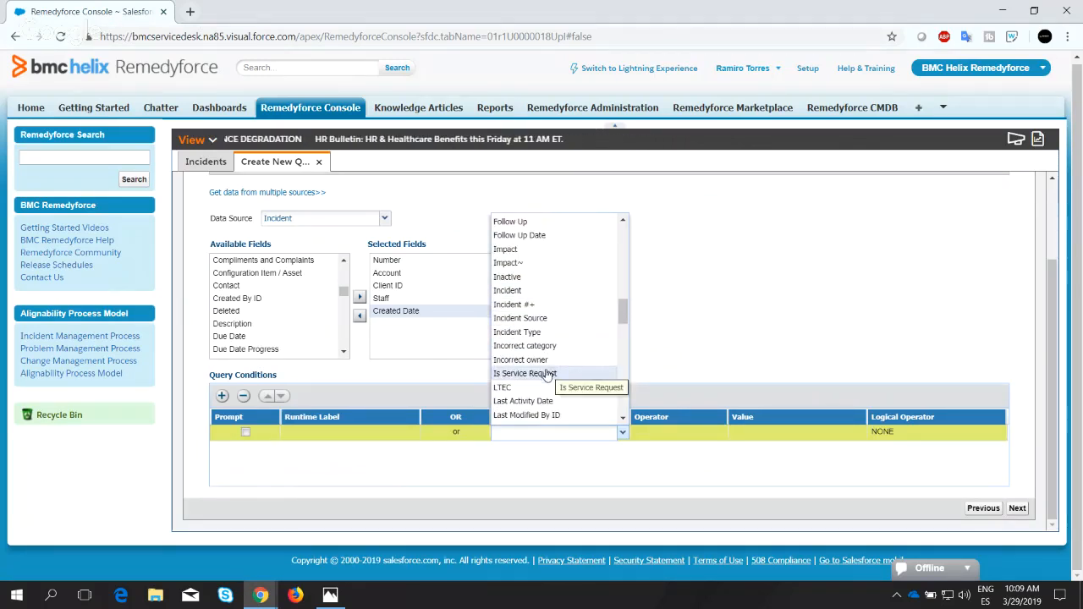
pyautogui.click(546, 373)
# Complete the Is Service Request condition with the = operator and the value False.
pyautogui.click(677, 436)
pyautogui.click(696, 438)
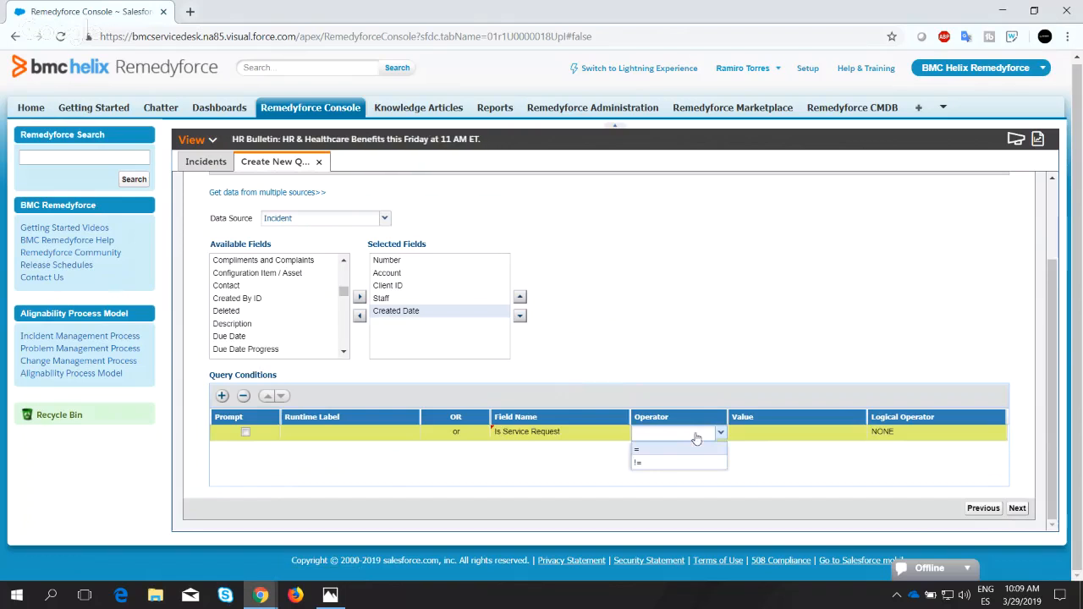
pyautogui.click(656, 451)
pyautogui.click(772, 435)
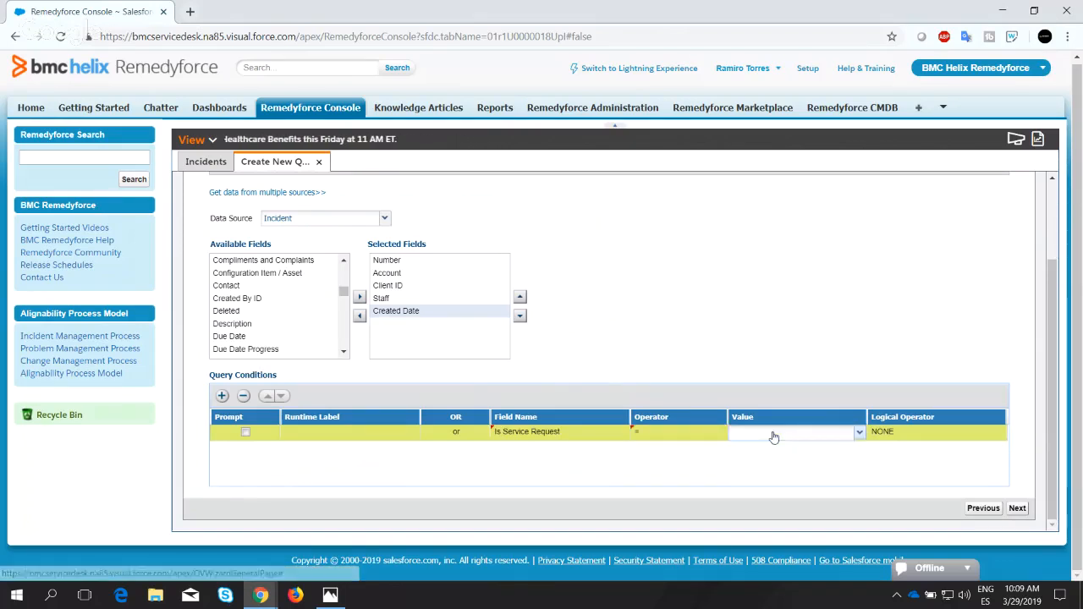
pyautogui.click(850, 438)
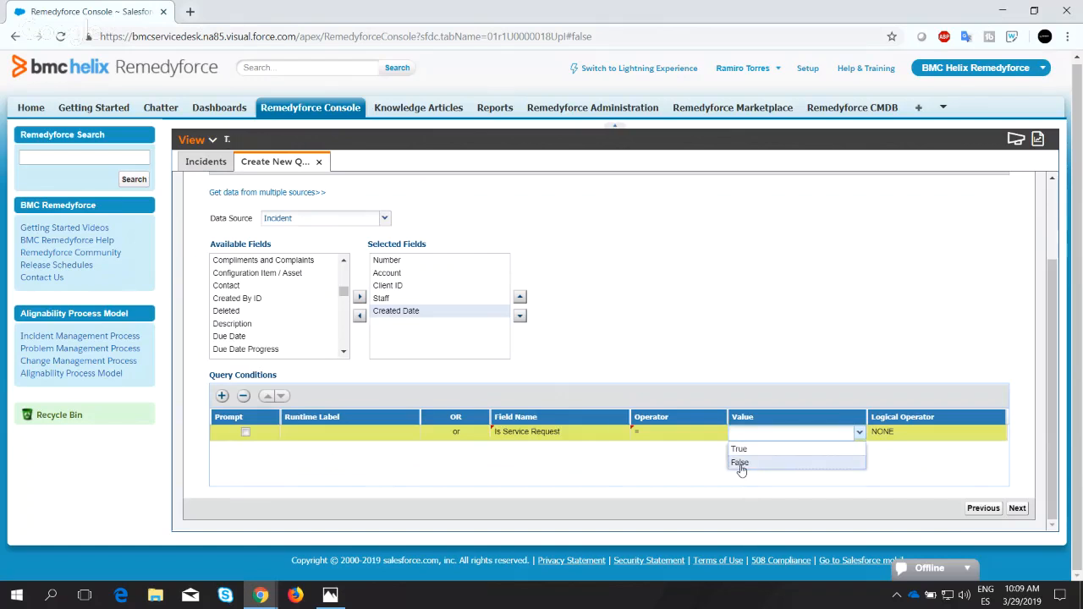
pyautogui.click(740, 464)
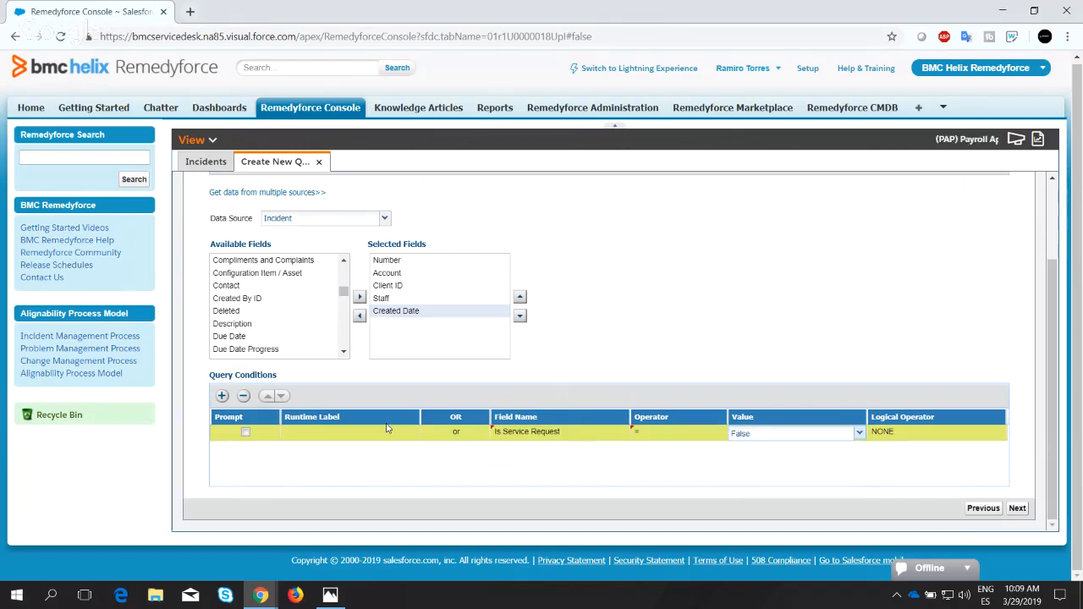
# Set the logical operator of the Is Service Request condition to AND.
pyautogui.click(937, 436)
pyautogui.click(999, 435)
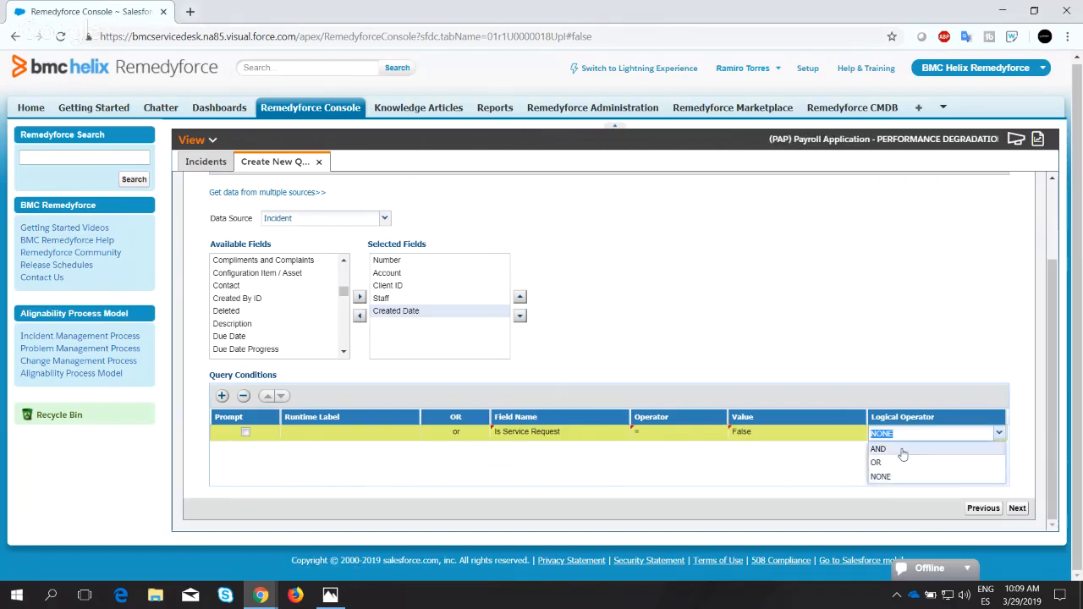
pyautogui.click(901, 450)
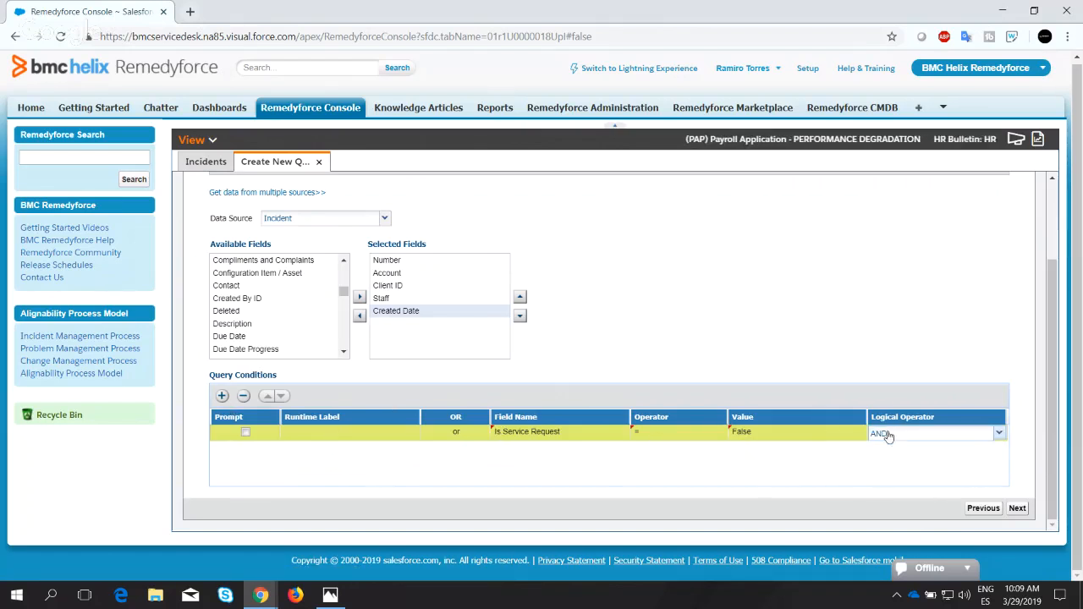
# Add a second query condition row and set its field name to Incident Source.
pyautogui.click(223, 398)
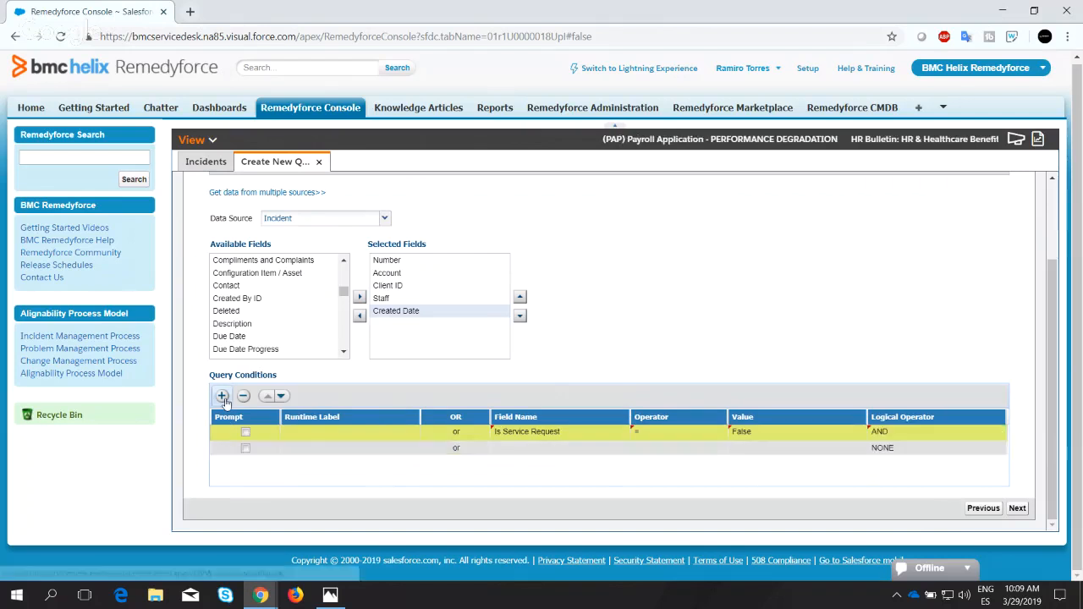
pyautogui.click(501, 448)
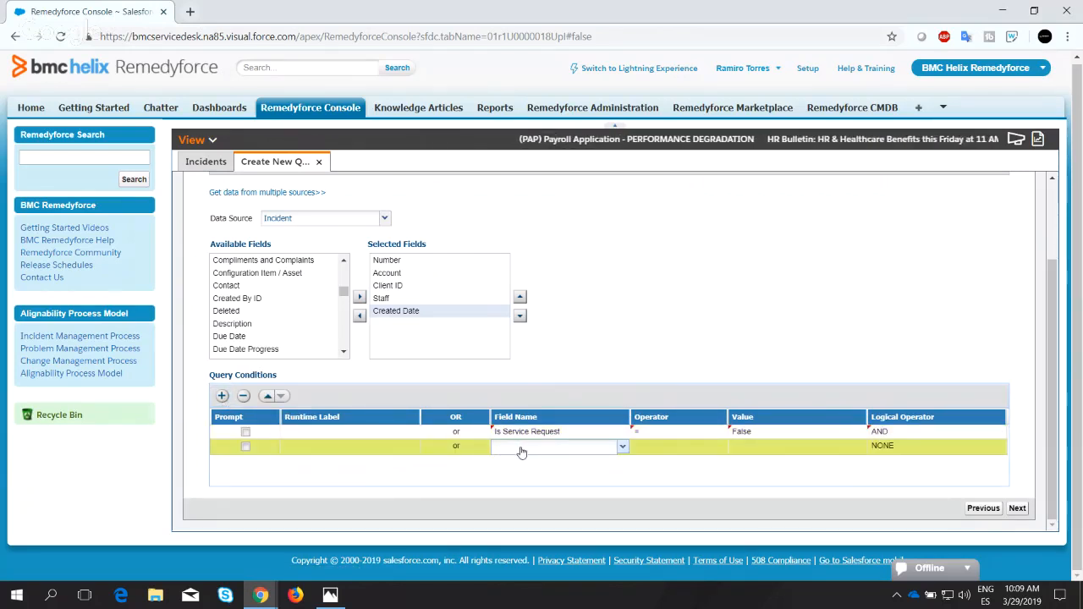
pyautogui.click(587, 447)
pyautogui.scroll(-1, 555, 304)
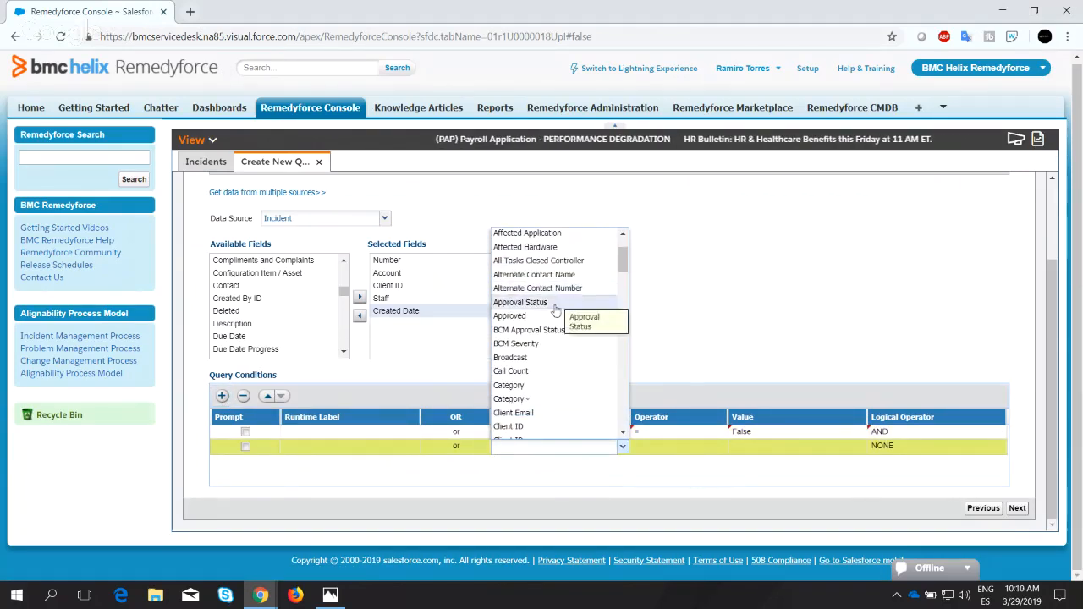
pyautogui.scroll(-2, 555, 312)
pyautogui.scroll(-5, 552, 324)
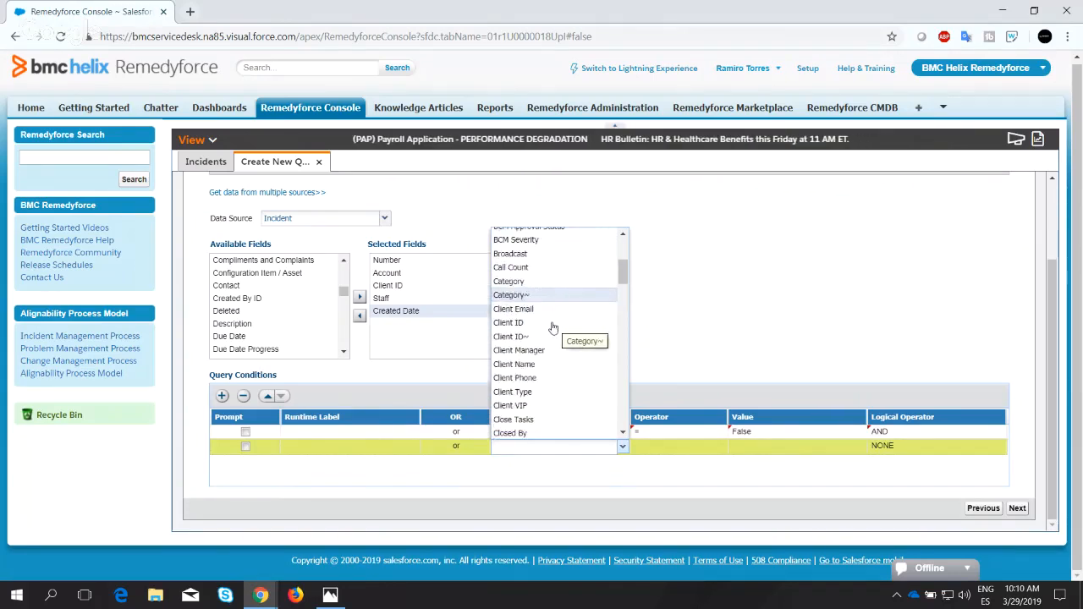
pyautogui.scroll(-7, 546, 322)
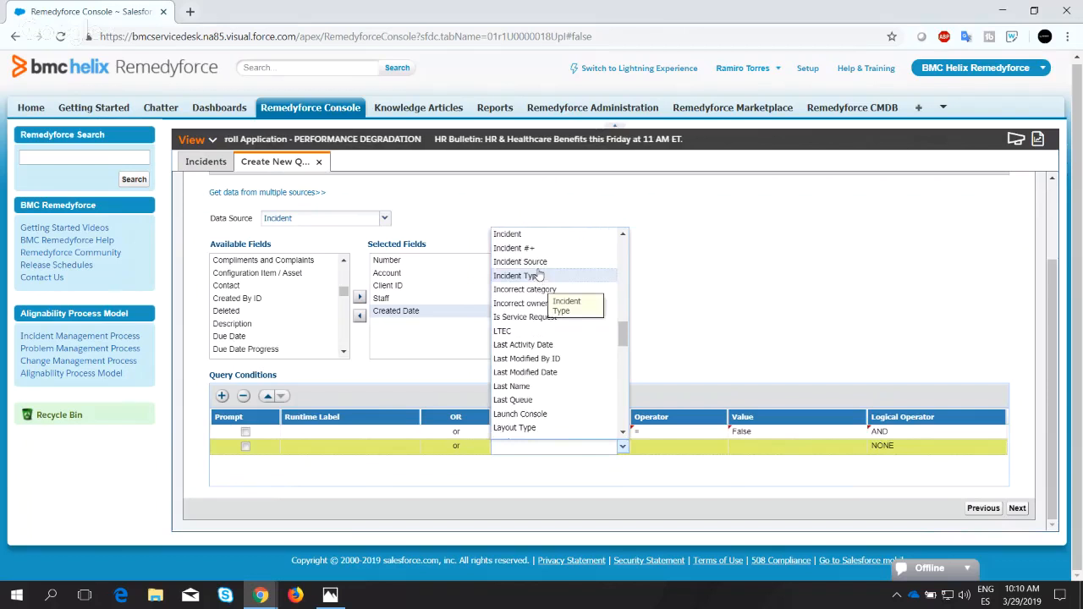
pyautogui.click(524, 262)
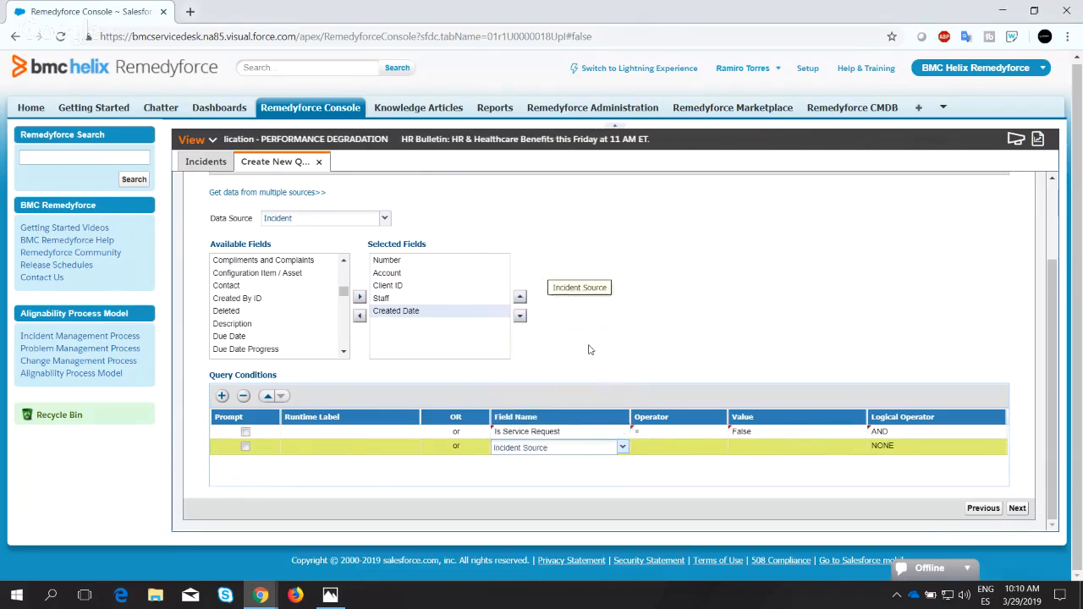
# Complete the Incident Source condition with the = operator and the value Mail Listen, and continue to the Table View stage.
pyautogui.click(685, 449)
pyautogui.click(638, 467)
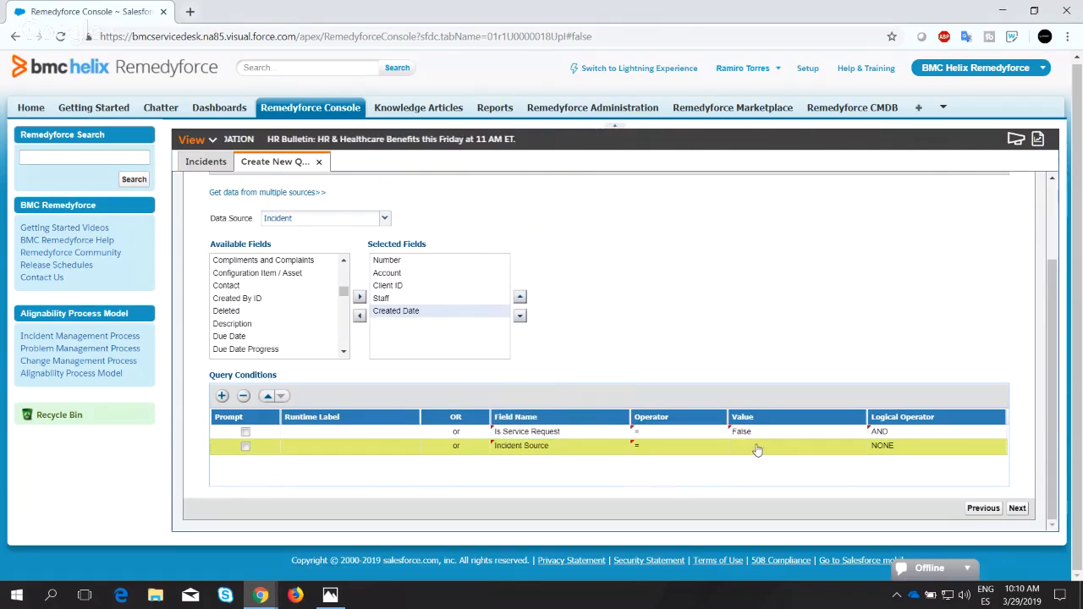
pyautogui.click(816, 449)
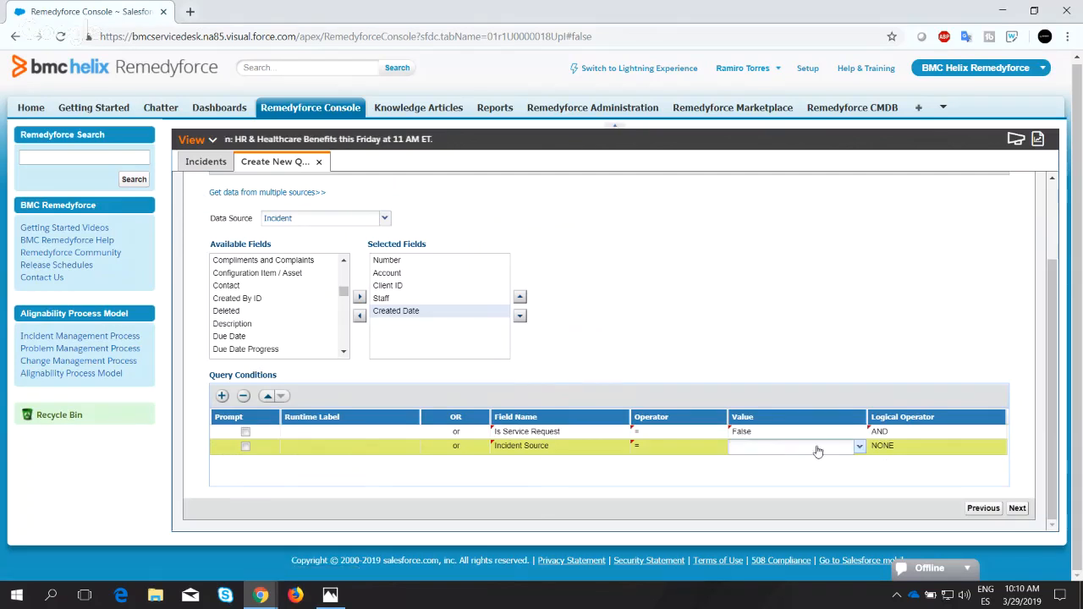
pyautogui.click(857, 449)
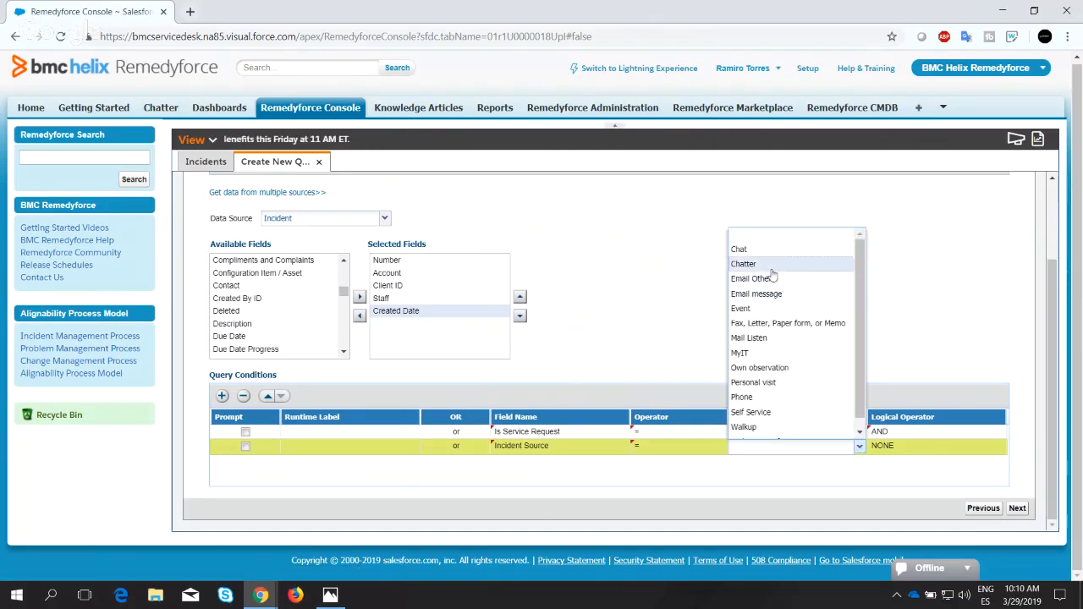
pyautogui.click(750, 338)
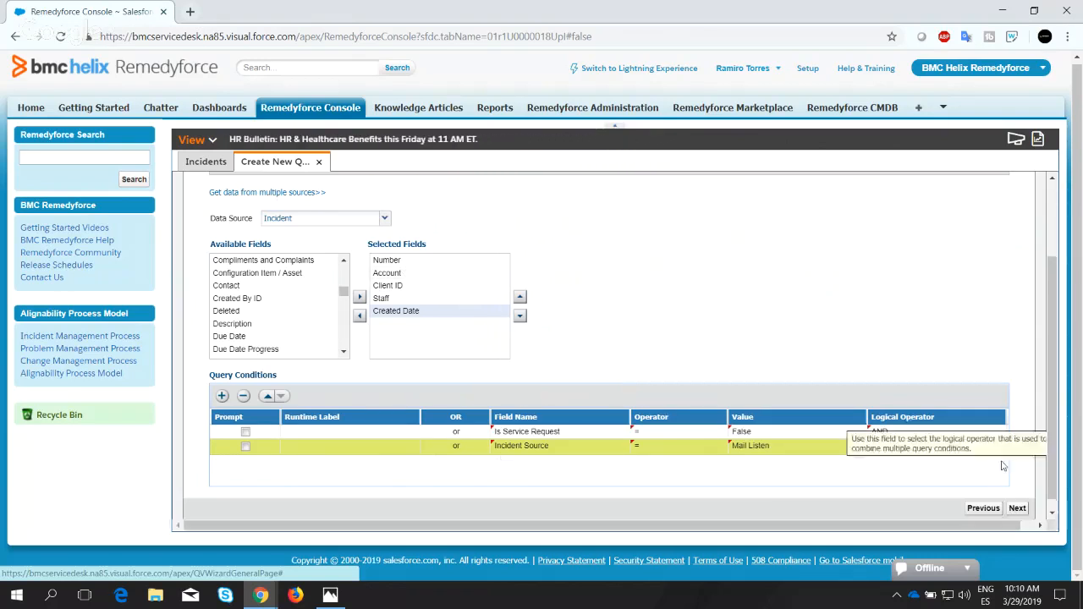
pyautogui.click(1022, 512)
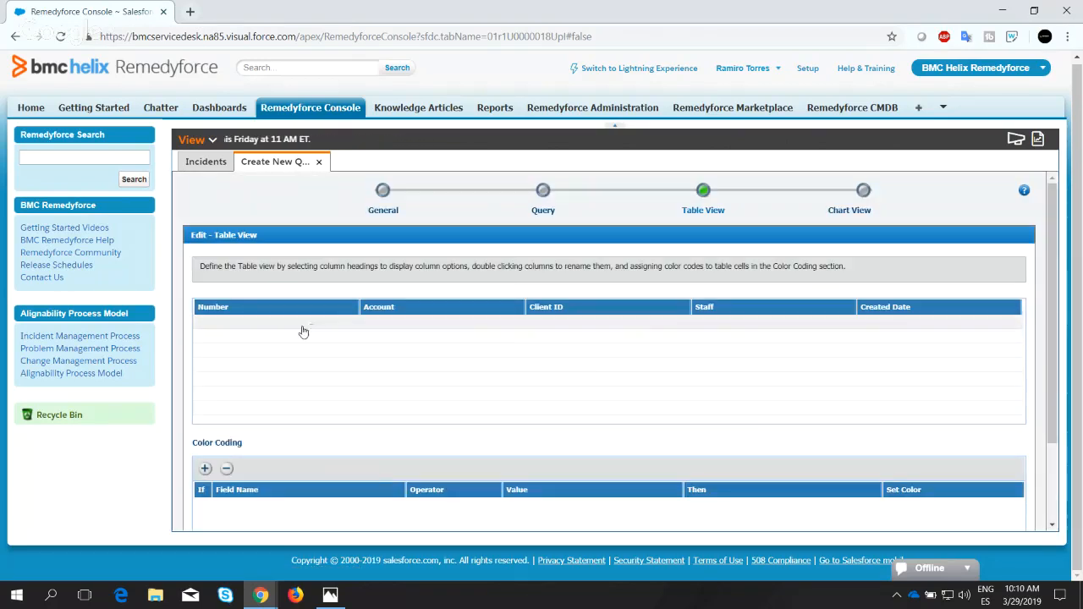
pyautogui.scroll(-1, 303, 333)
pyautogui.scroll(1, 275, 264)
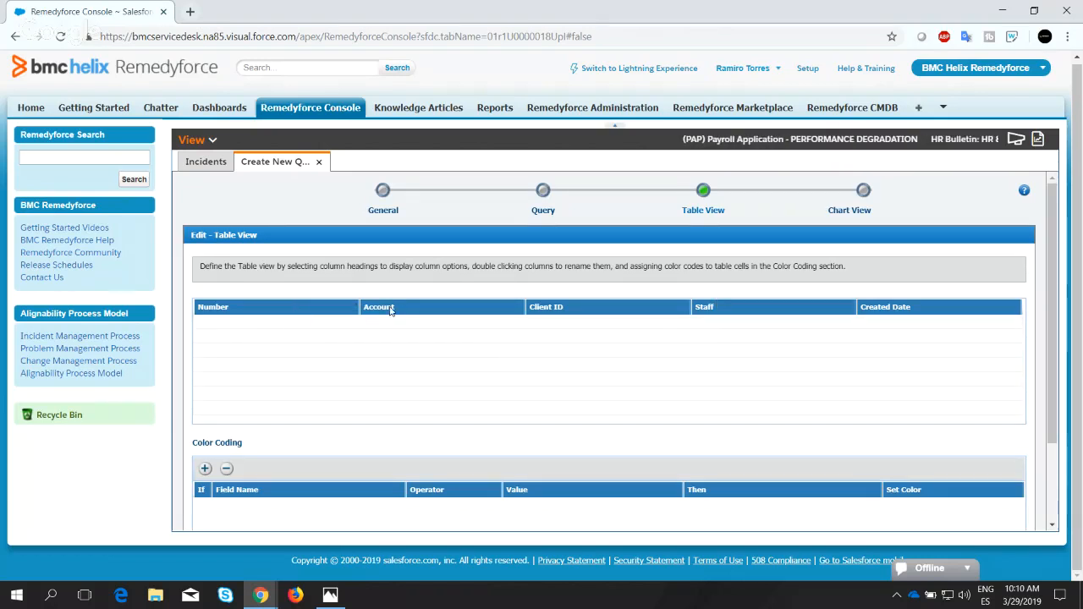
pyautogui.scroll(-3, 284, 360)
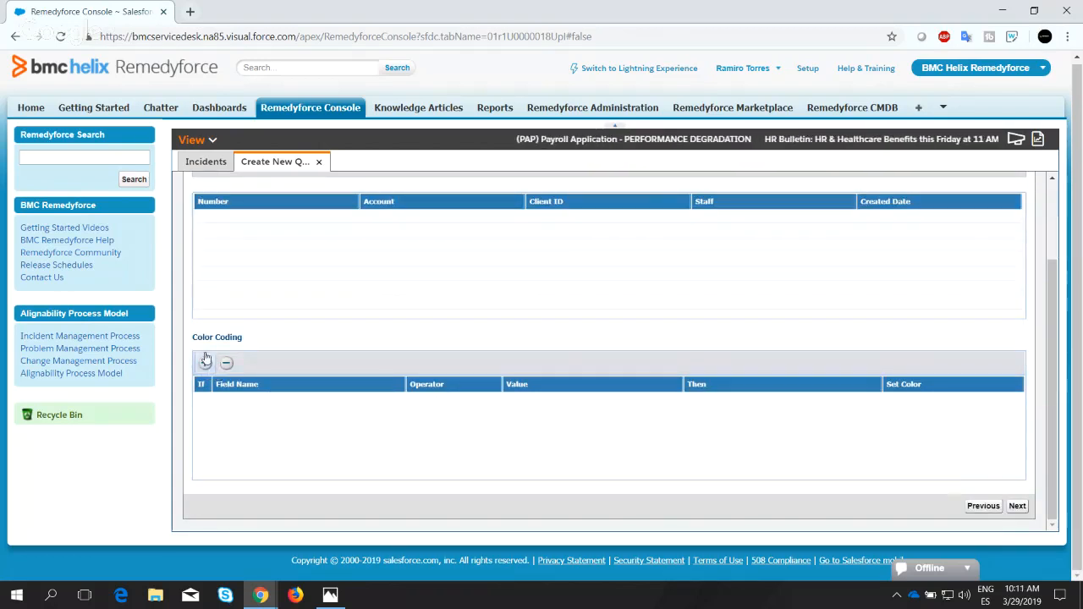
pyautogui.scroll(3, 298, 355)
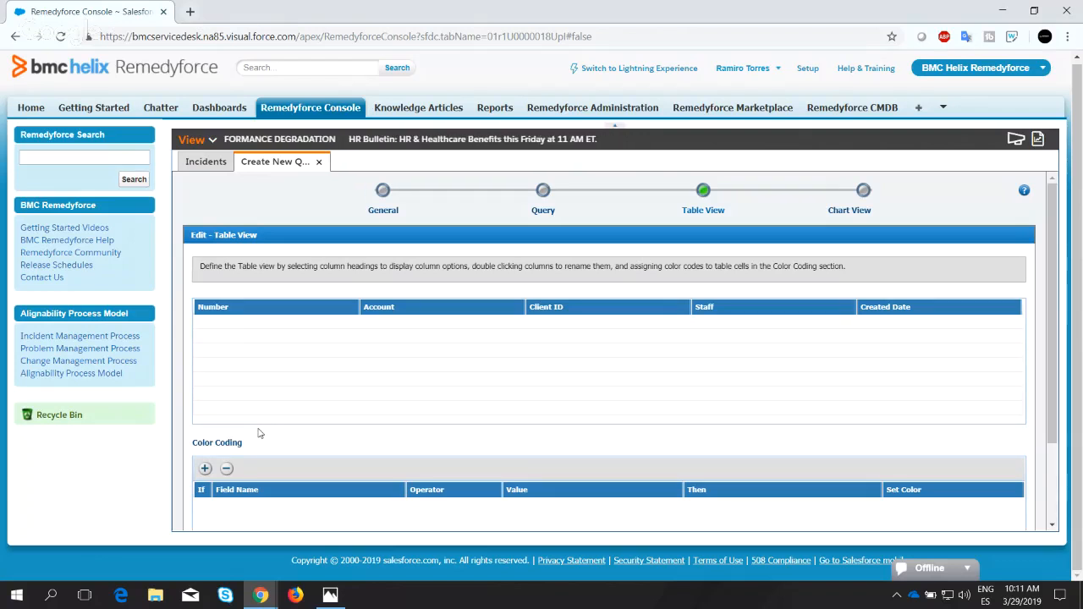
pyautogui.scroll(-1, 260, 437)
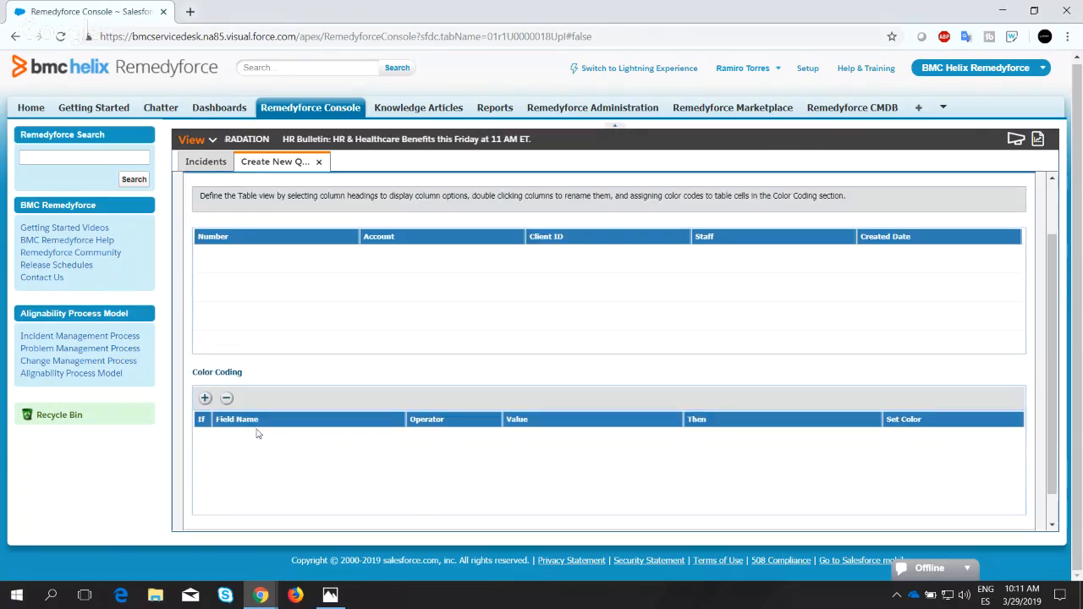
pyautogui.click(205, 399)
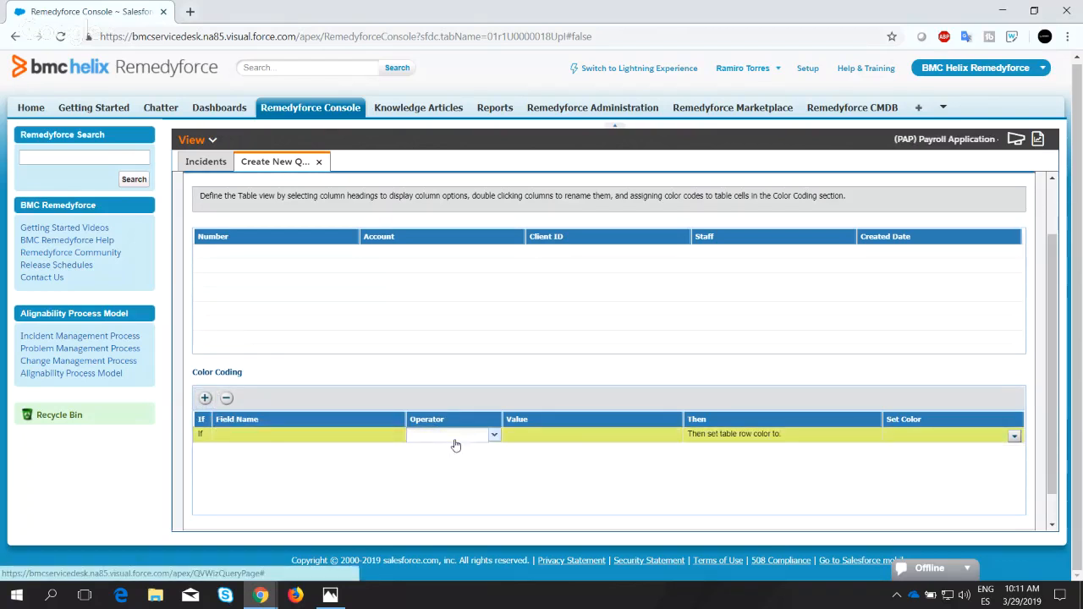
pyautogui.click(492, 435)
pyautogui.click(464, 377)
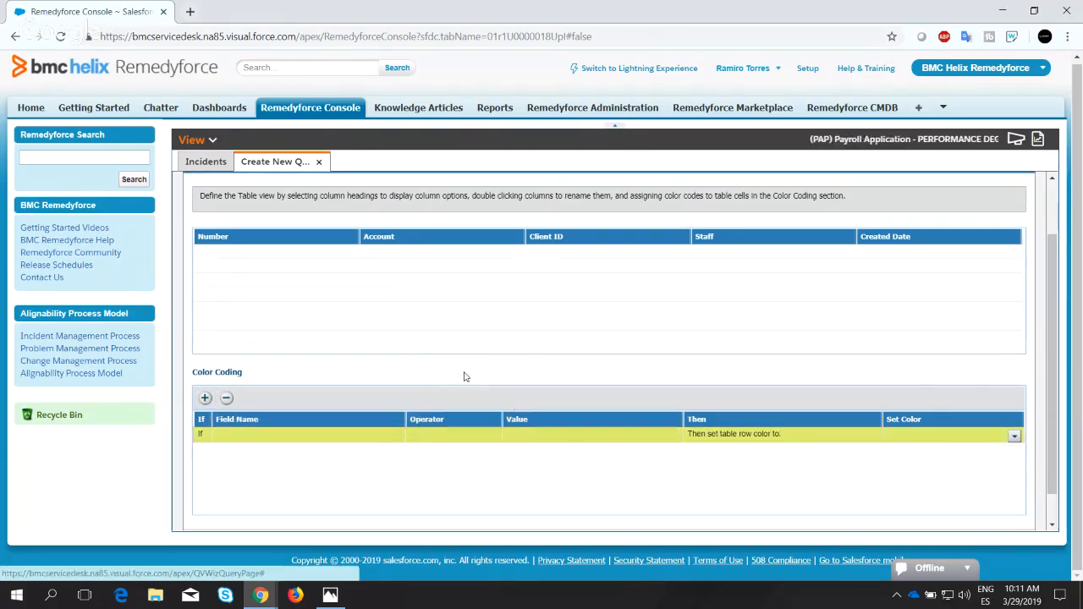
pyautogui.scroll(-1, 716, 416)
pyautogui.scroll(1, 716, 416)
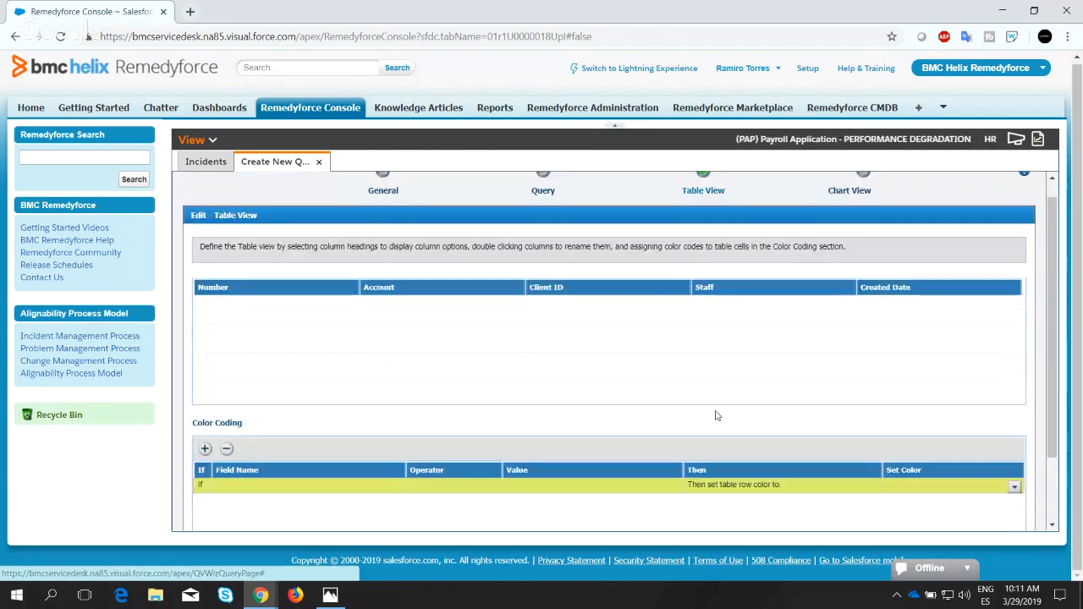
pyautogui.scroll(-1, 716, 416)
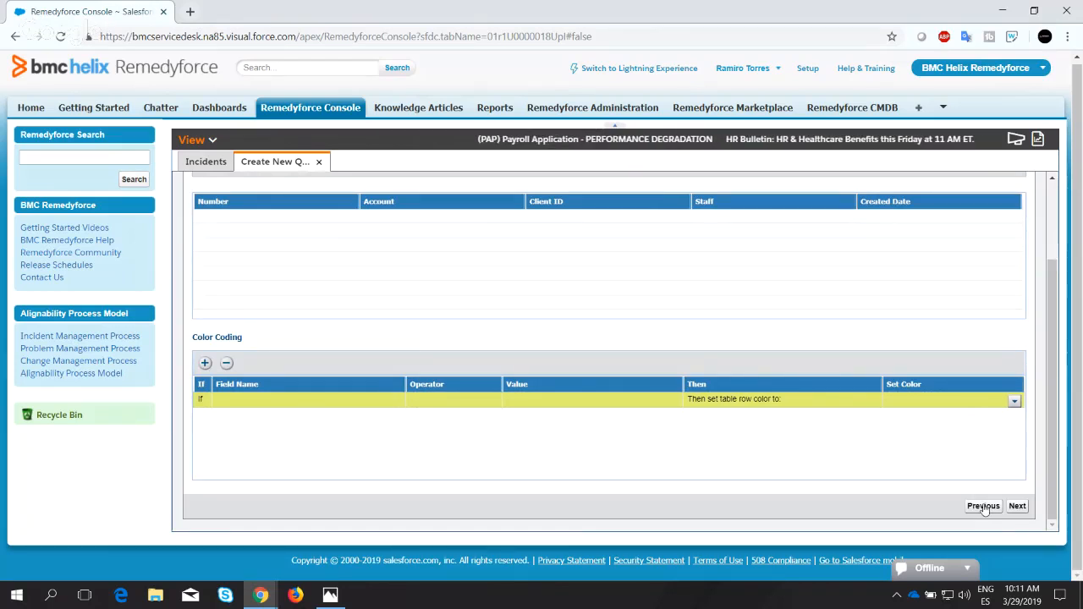
pyautogui.click(226, 363)
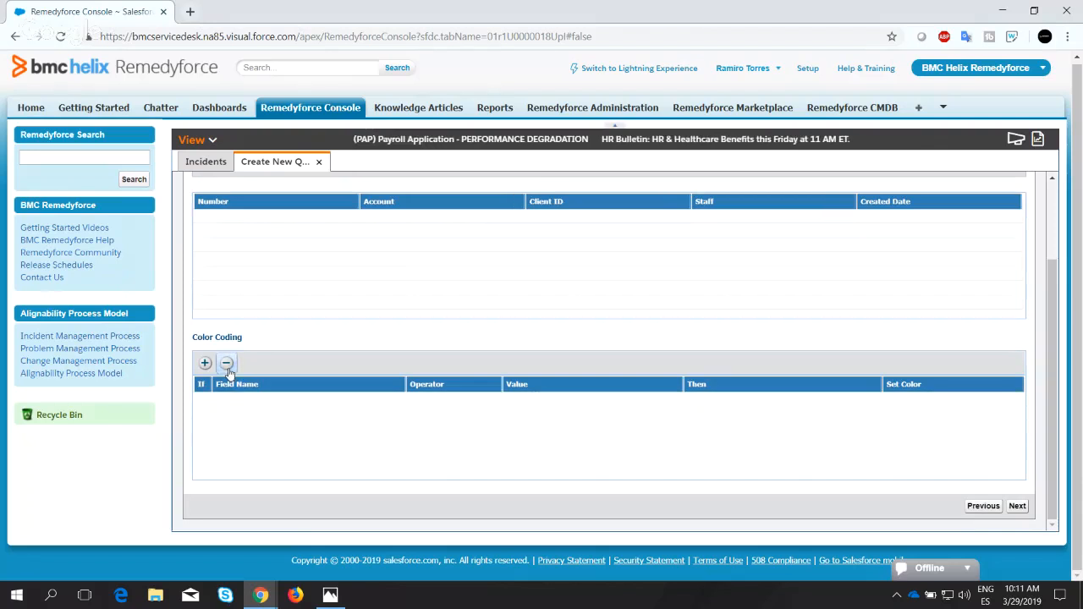
# Return to the Query stage and add the Status field to the selected fields.
pyautogui.click(985, 507)
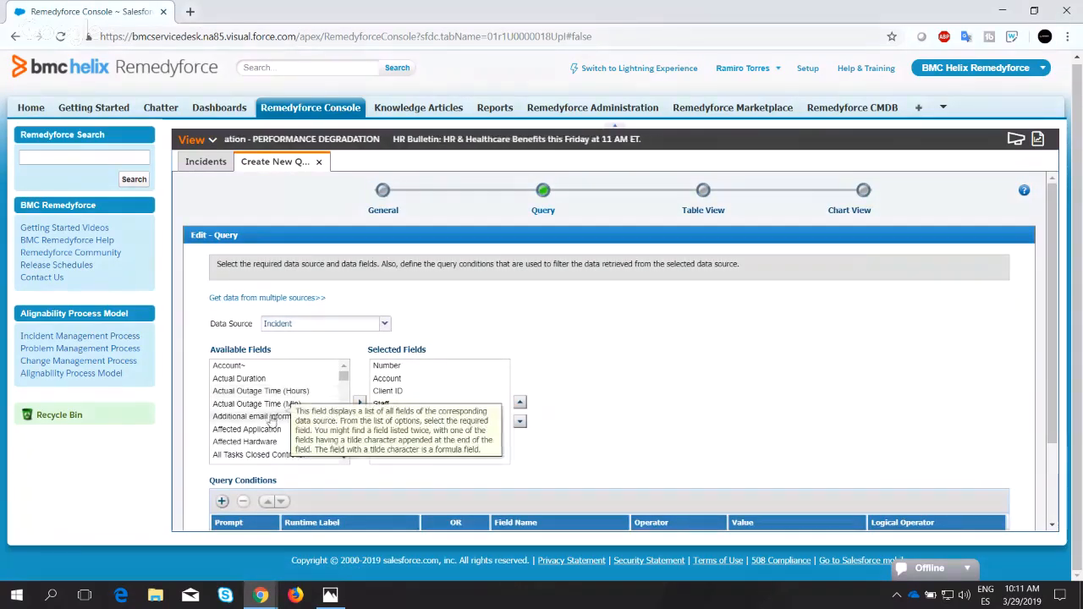
pyautogui.scroll(-9, 271, 421)
pyautogui.scroll(-15, 267, 423)
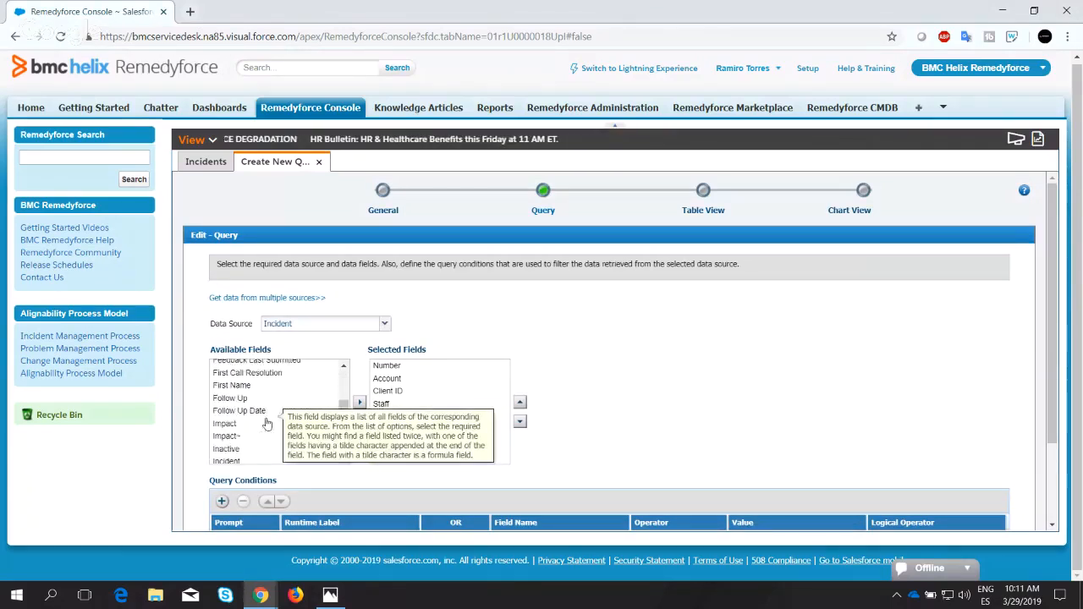
pyautogui.scroll(8, 255, 416)
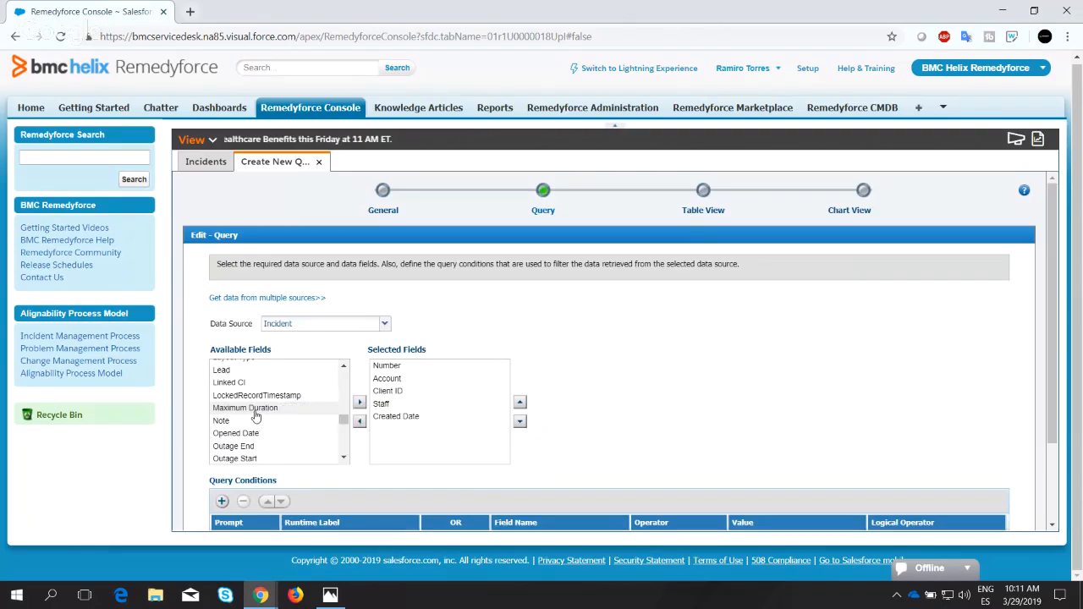
pyautogui.scroll(-20, 258, 415)
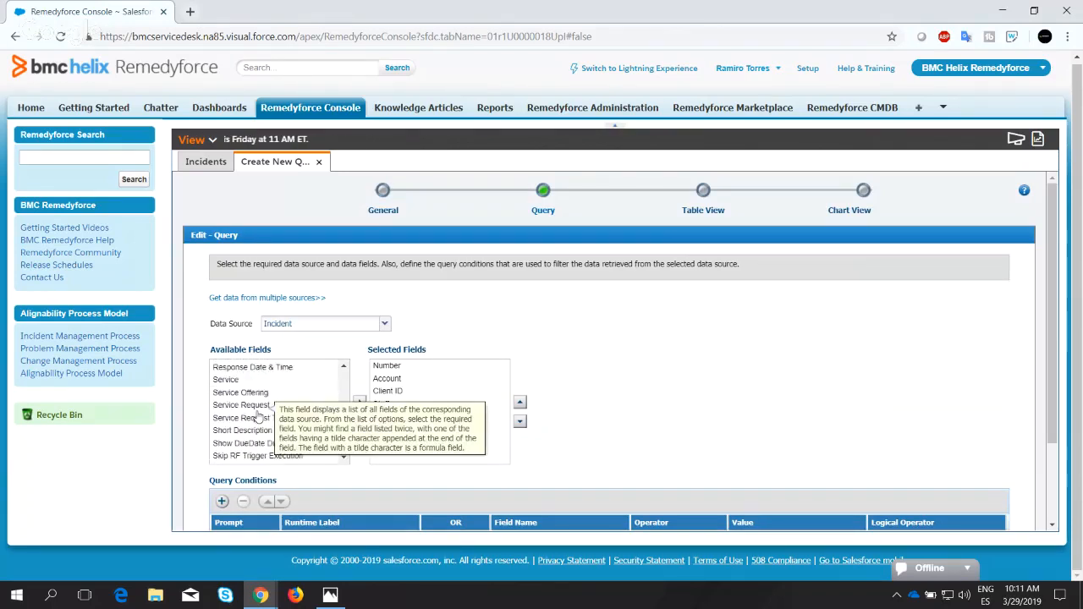
pyautogui.scroll(3, 258, 414)
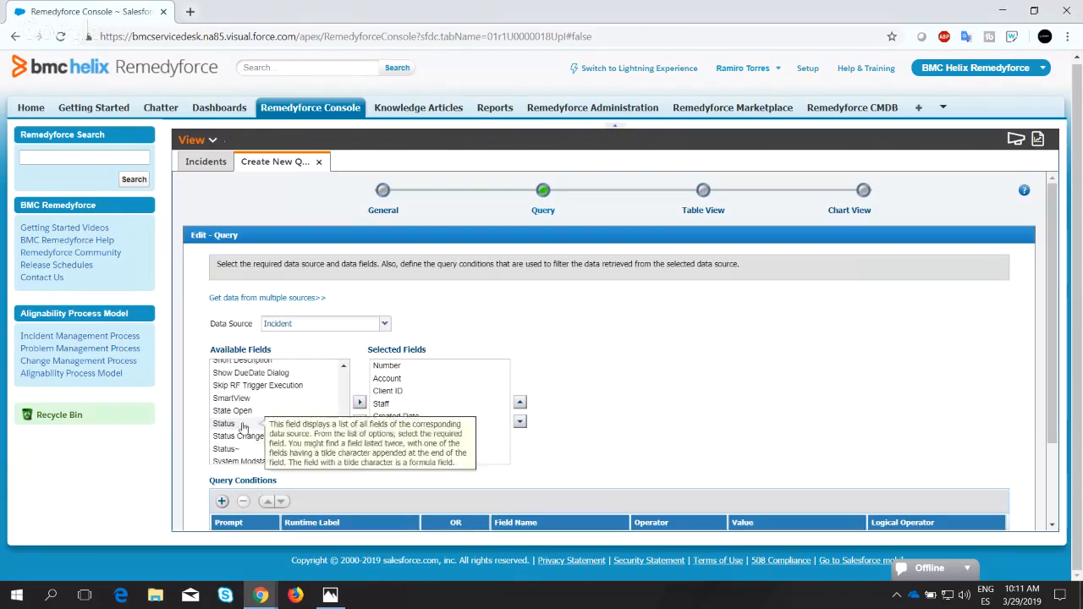
pyautogui.click(237, 423)
pyautogui.click(359, 404)
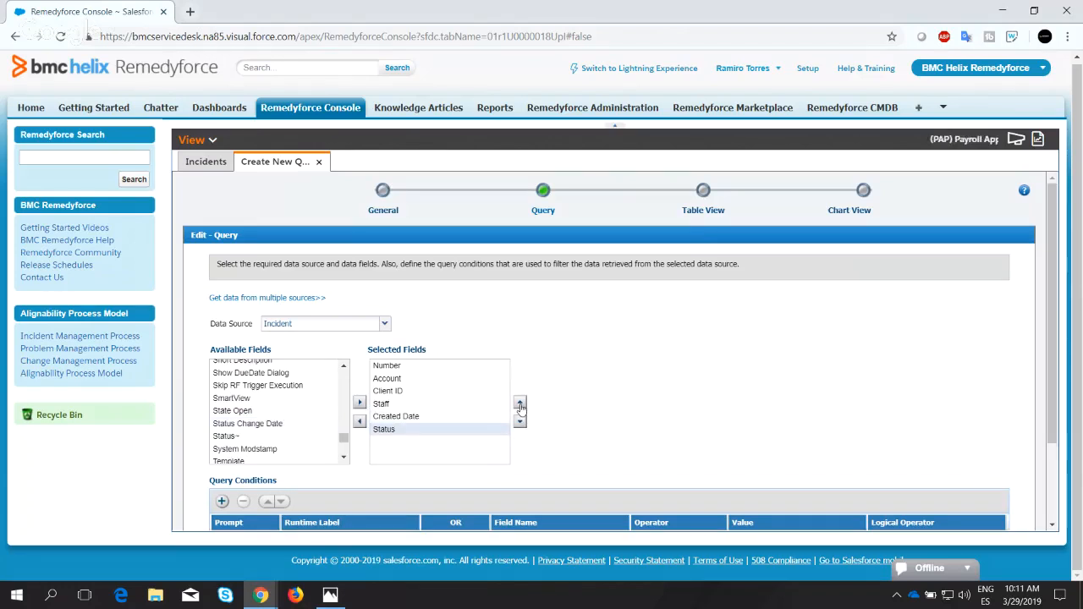
# Move Status above Created Date in the selected fields and continue to the Table View stage.
pyautogui.click(520, 404)
pyautogui.scroll(-3, 992, 516)
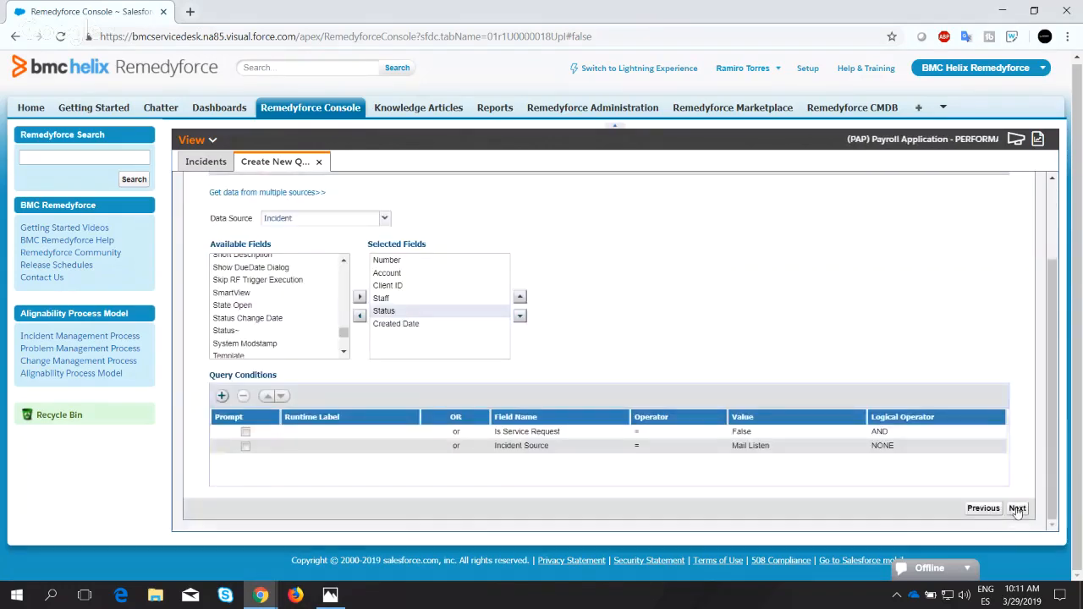
pyautogui.click(1017, 508)
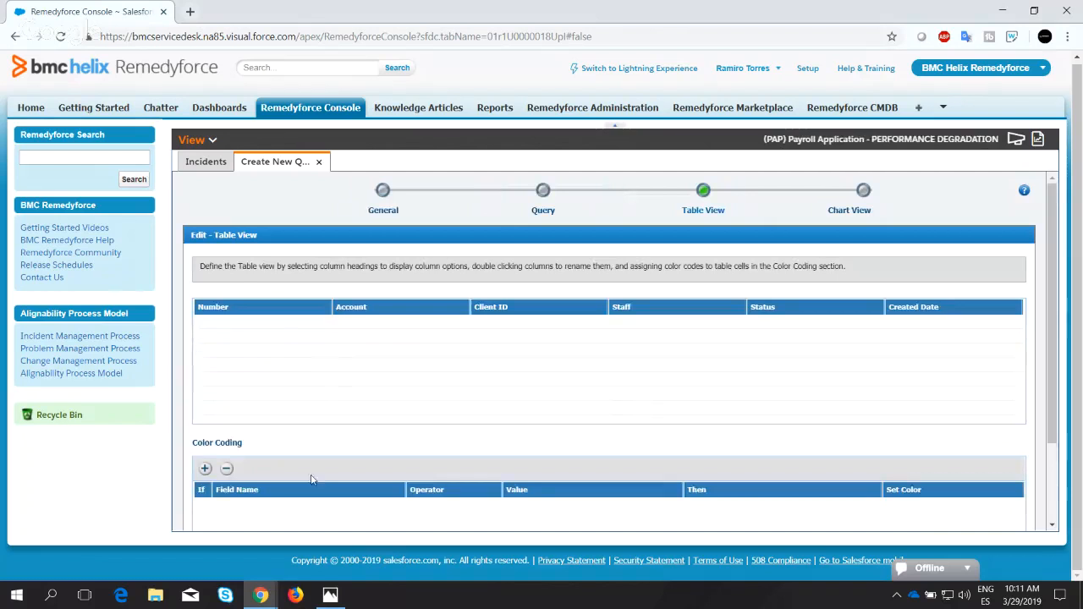
# Add a color coding rule to the table view and set its field name to Status.
pyautogui.scroll(-2, 312, 480)
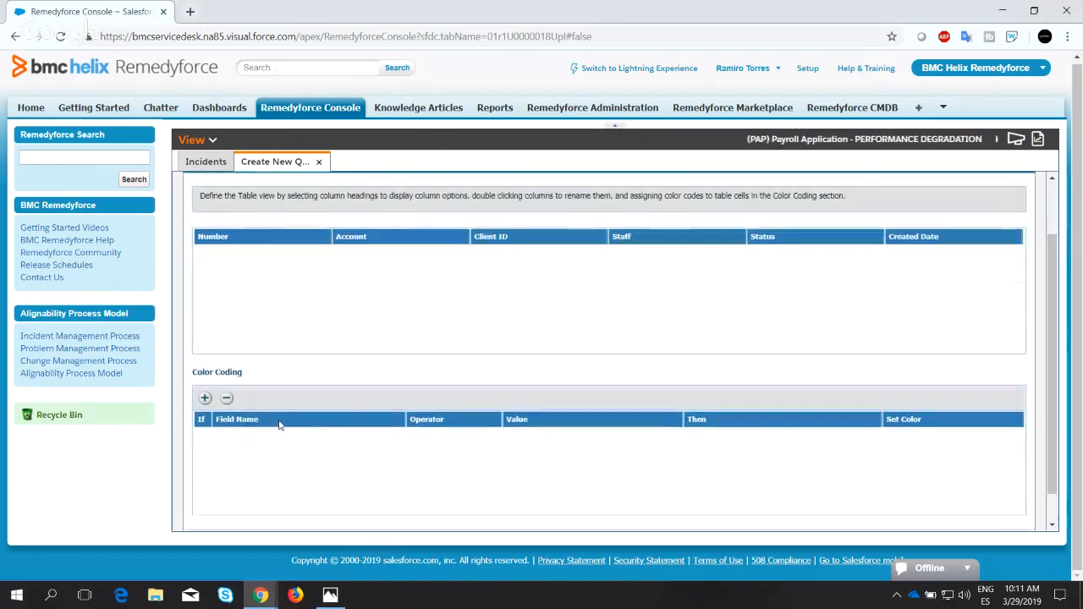
pyautogui.click(206, 398)
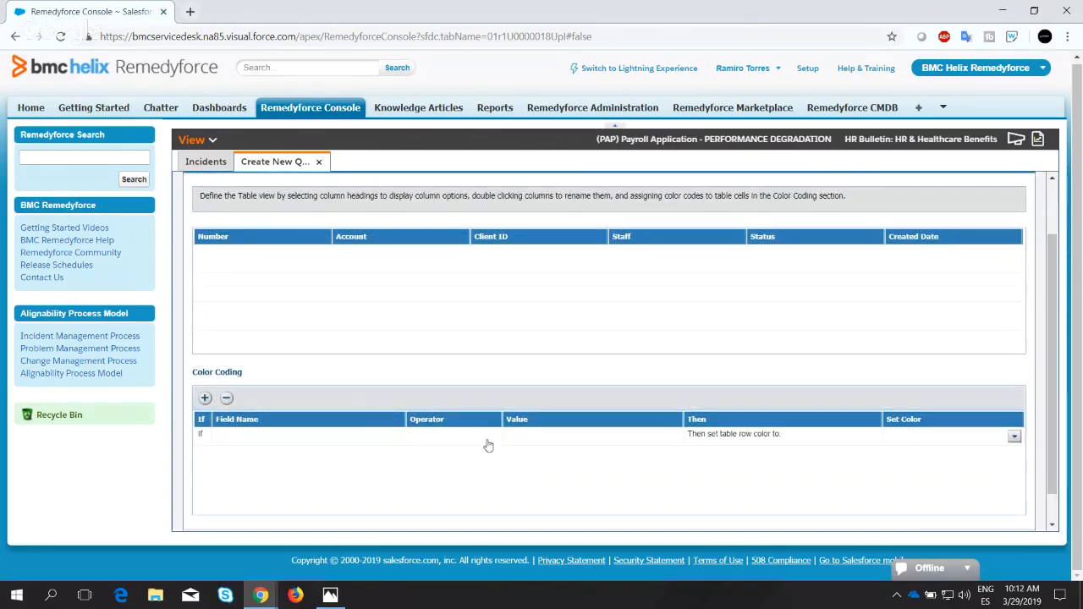
pyautogui.click(338, 437)
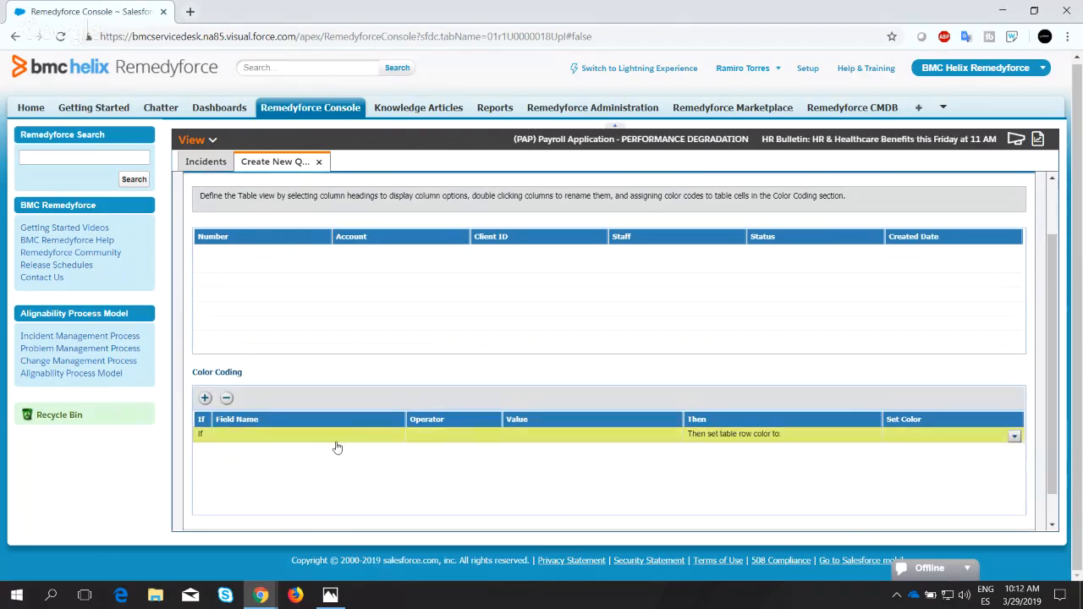
pyautogui.click(353, 439)
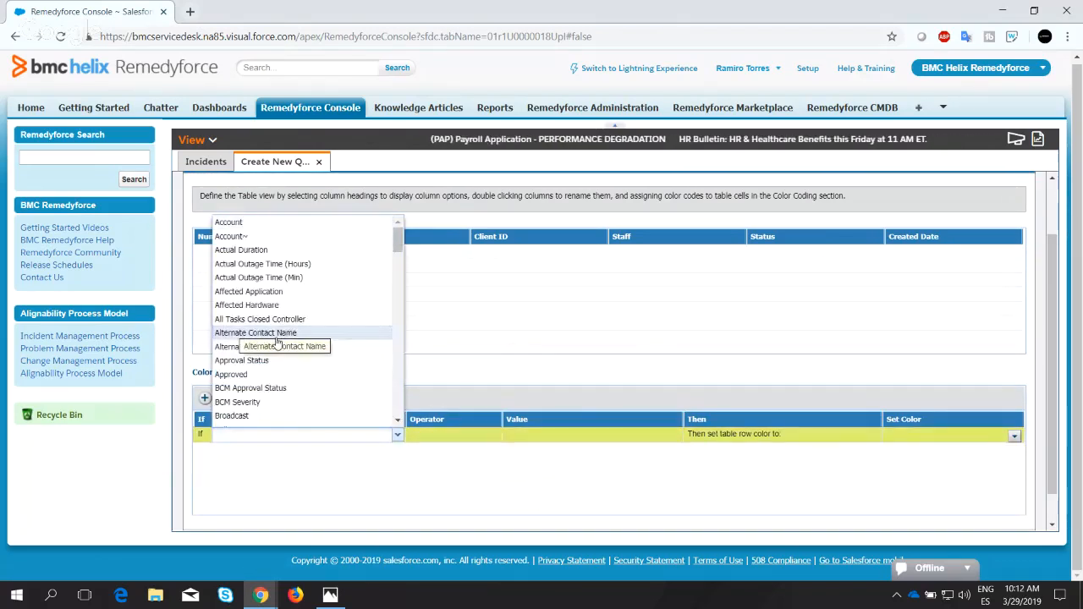
pyautogui.scroll(-15, 279, 343)
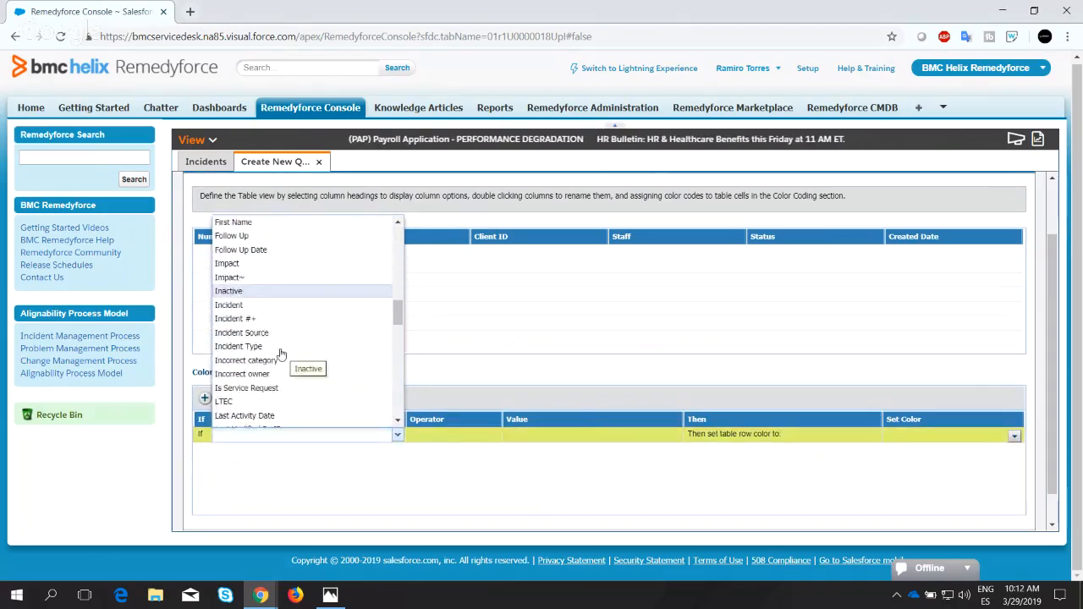
pyautogui.scroll(-15, 281, 354)
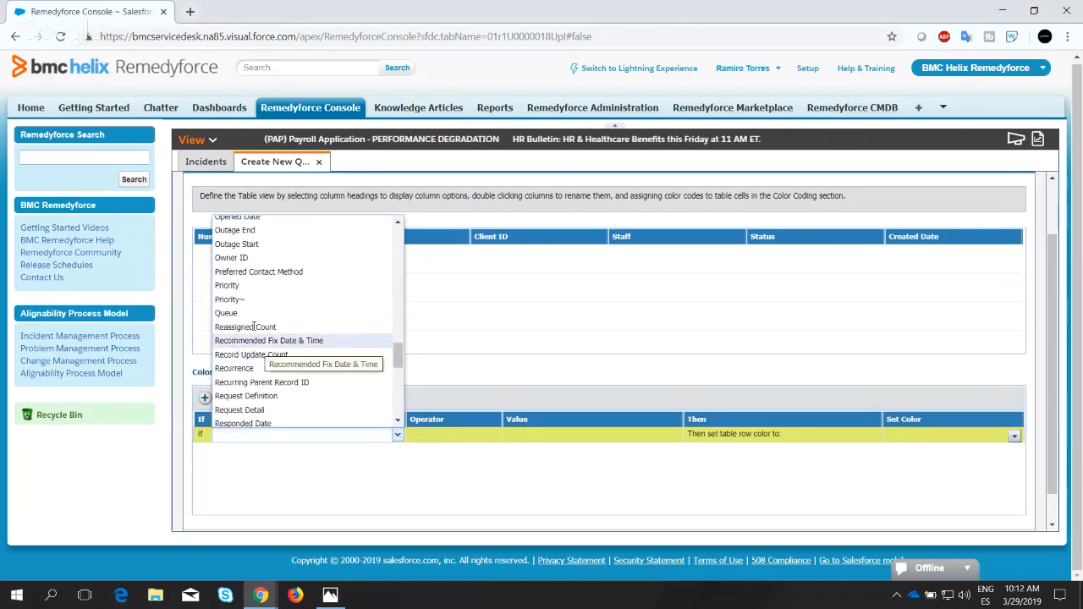
pyautogui.scroll(-5, 271, 355)
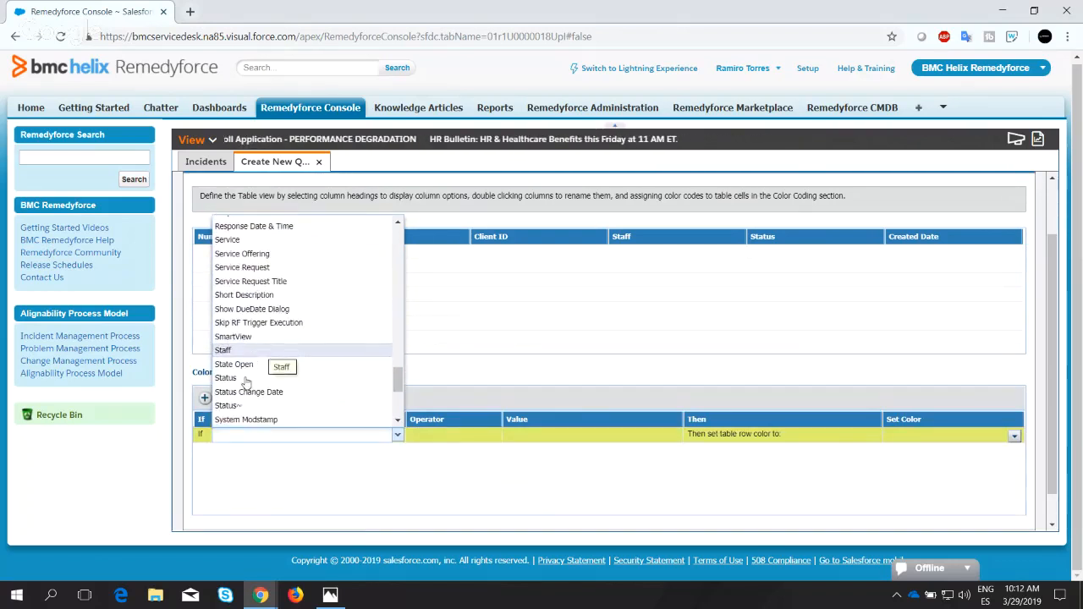
pyautogui.click(237, 380)
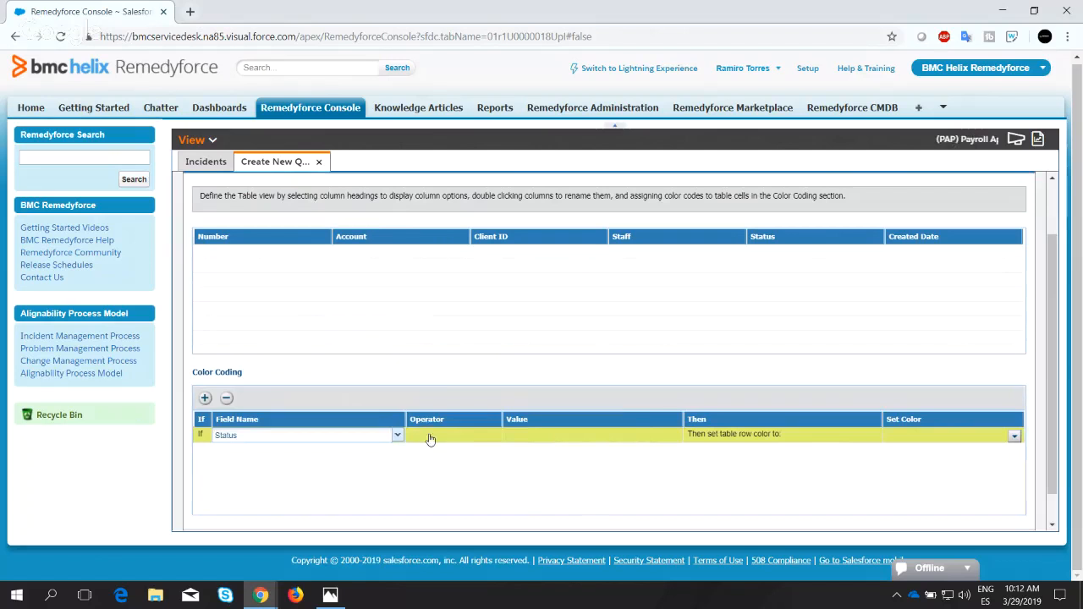
# Complete the Status color coding condition with the = operator and the value OPENED.
pyautogui.click(455, 441)
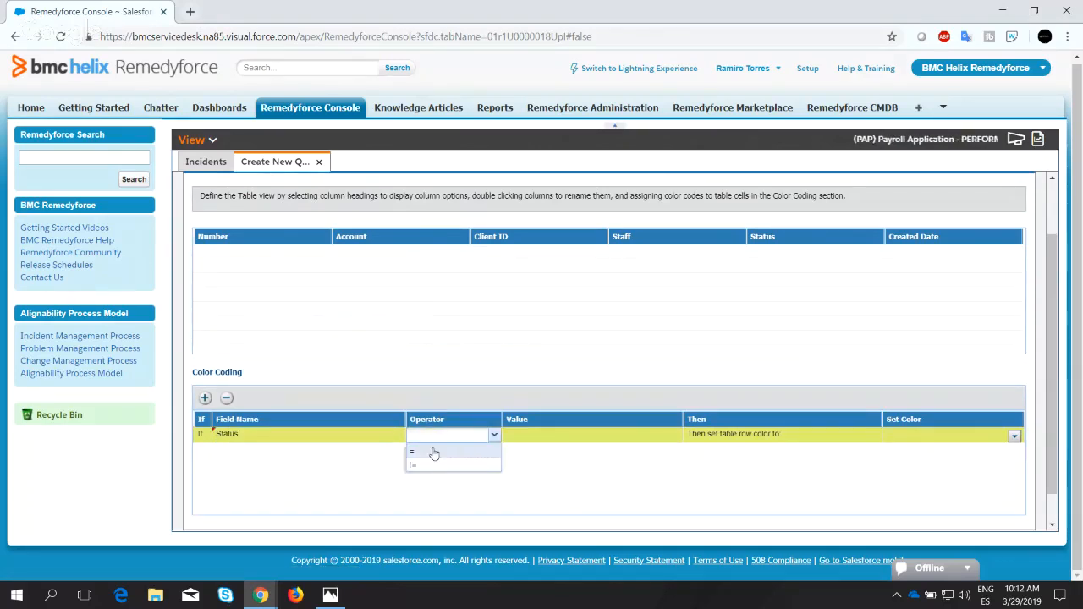
pyautogui.click(554, 436)
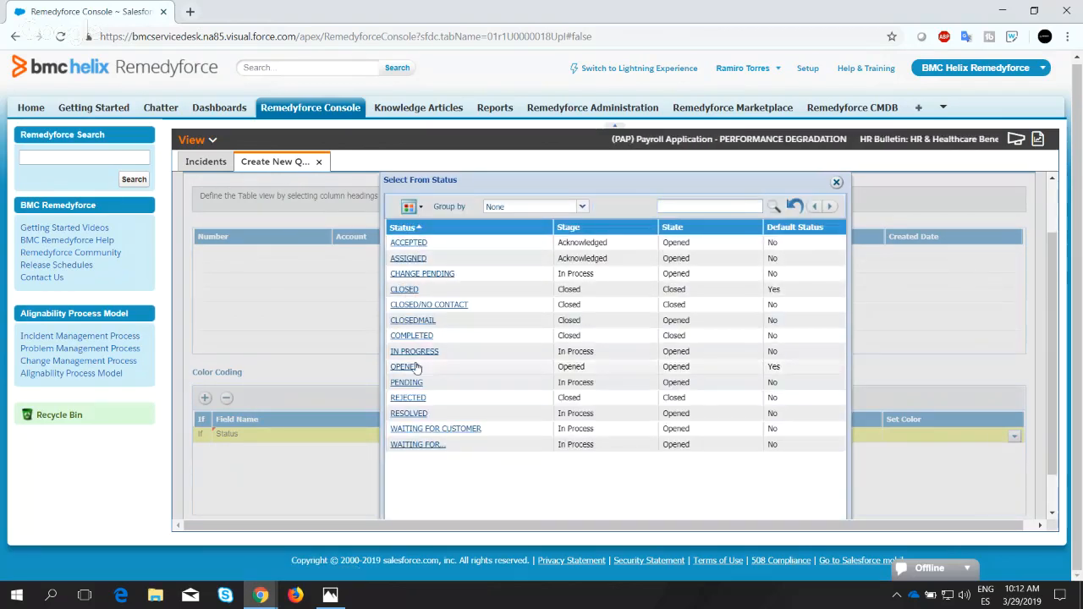
pyautogui.click(415, 367)
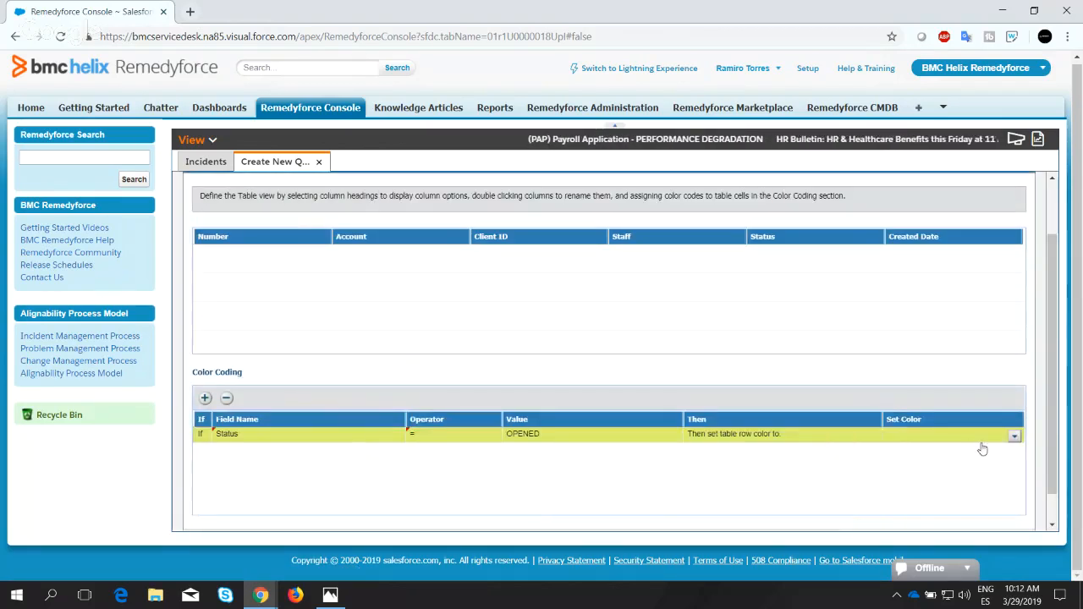
# Set the table row color of the OPENED status rule to green and continue to the Chart View stage.
pyautogui.click(1015, 438)
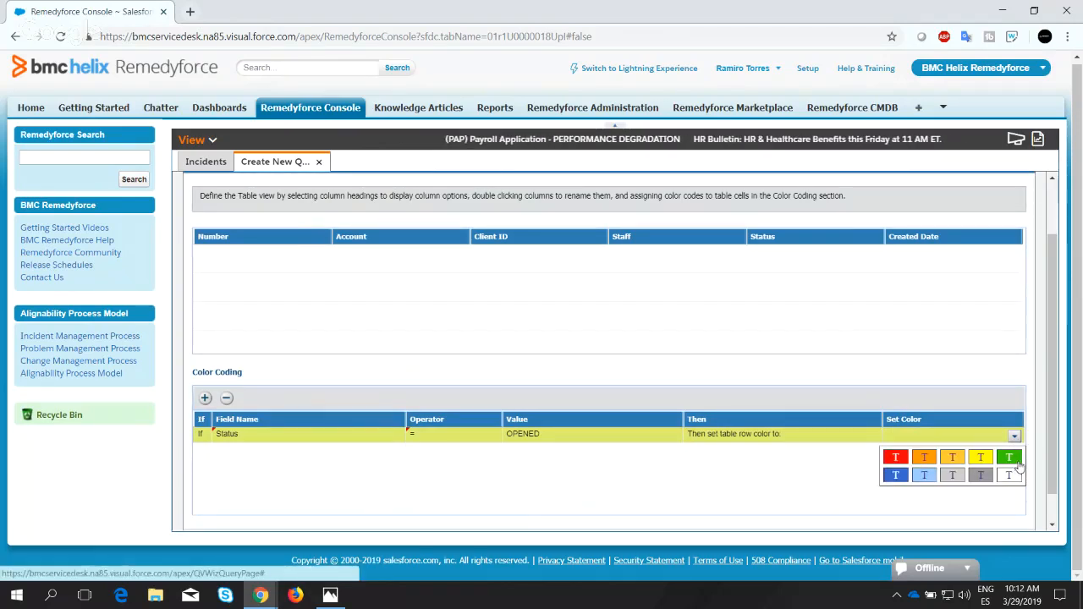
pyautogui.click(979, 454)
pyautogui.scroll(-2, 716, 432)
pyautogui.scroll(2, 618, 395)
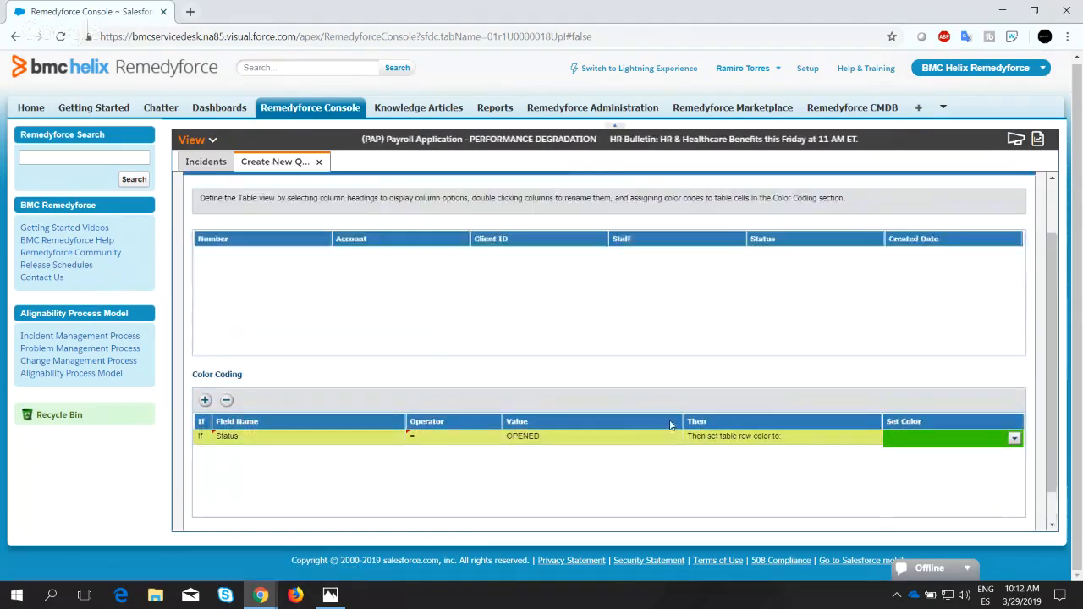
pyautogui.scroll(-2, 823, 414)
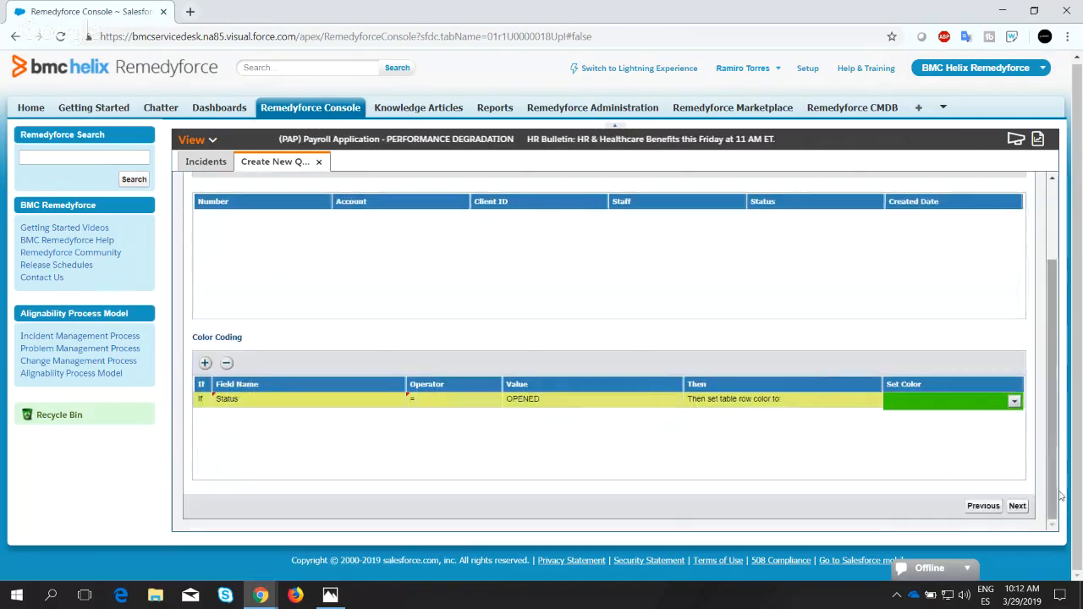
pyautogui.click(1018, 508)
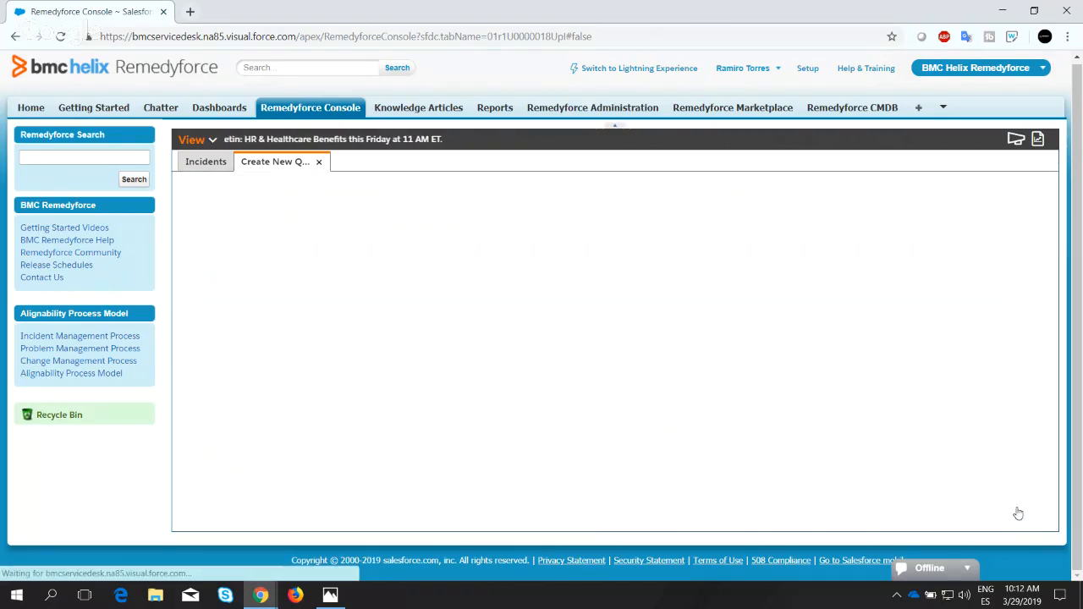
# Set the QuickView's chart type to Donut.
pyautogui.scroll(-2, 411, 364)
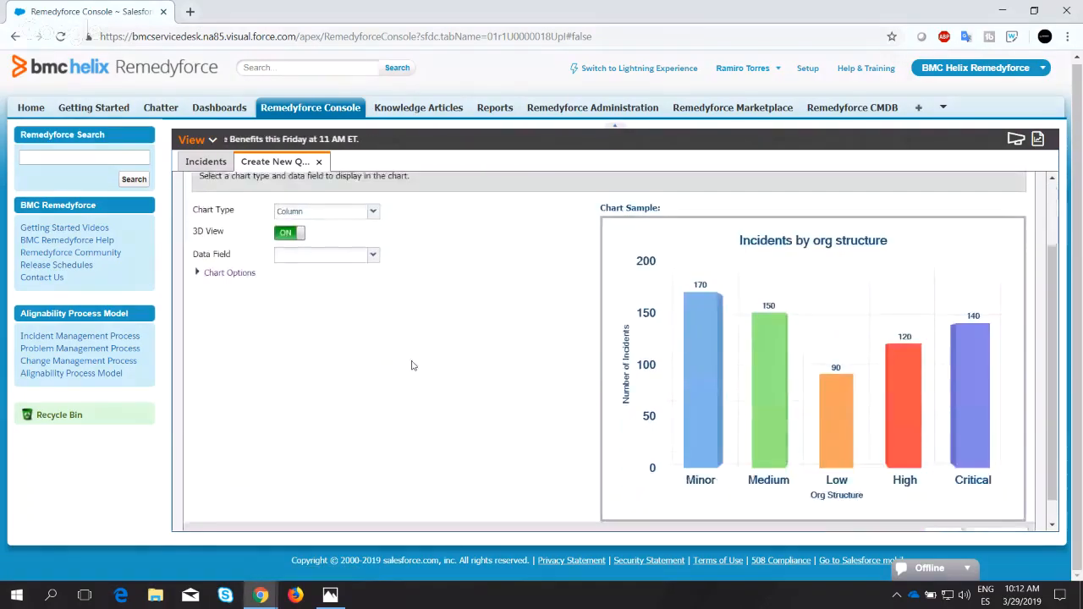
pyautogui.scroll(2, 423, 368)
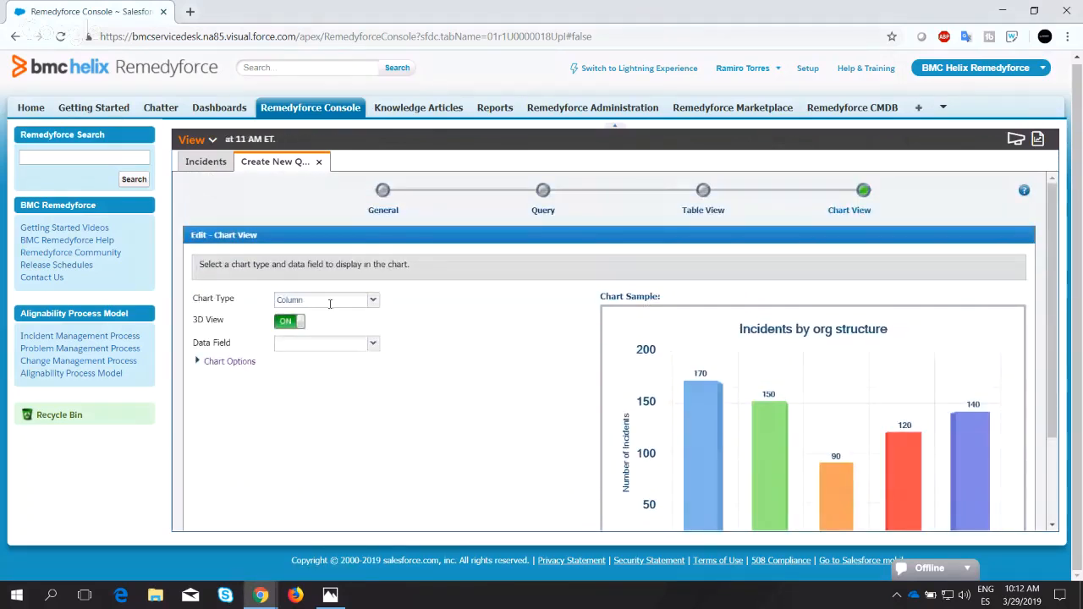
pyautogui.click(373, 302)
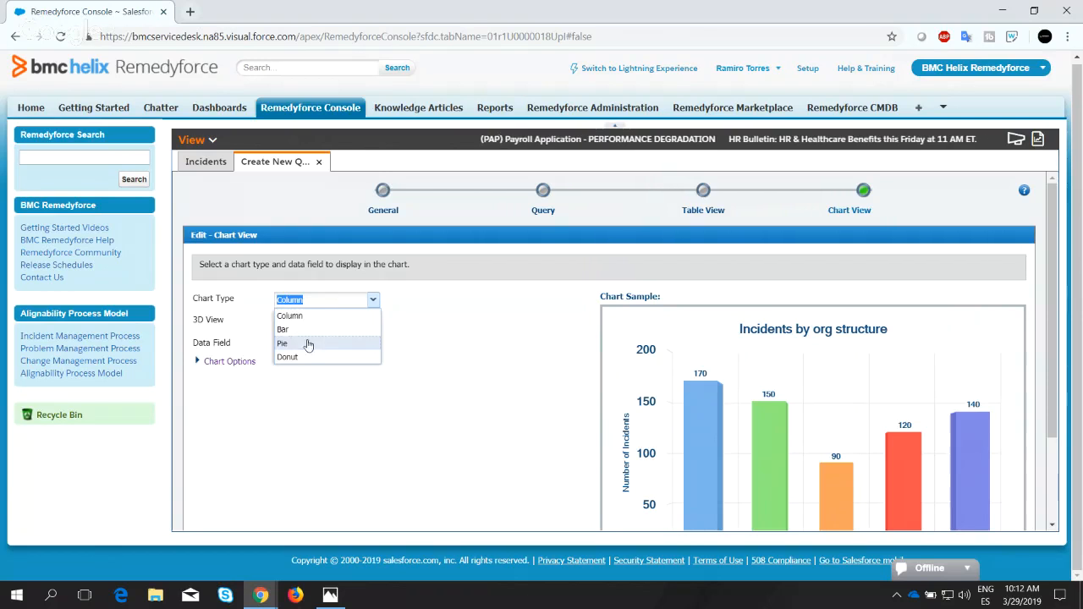
pyautogui.click(386, 318)
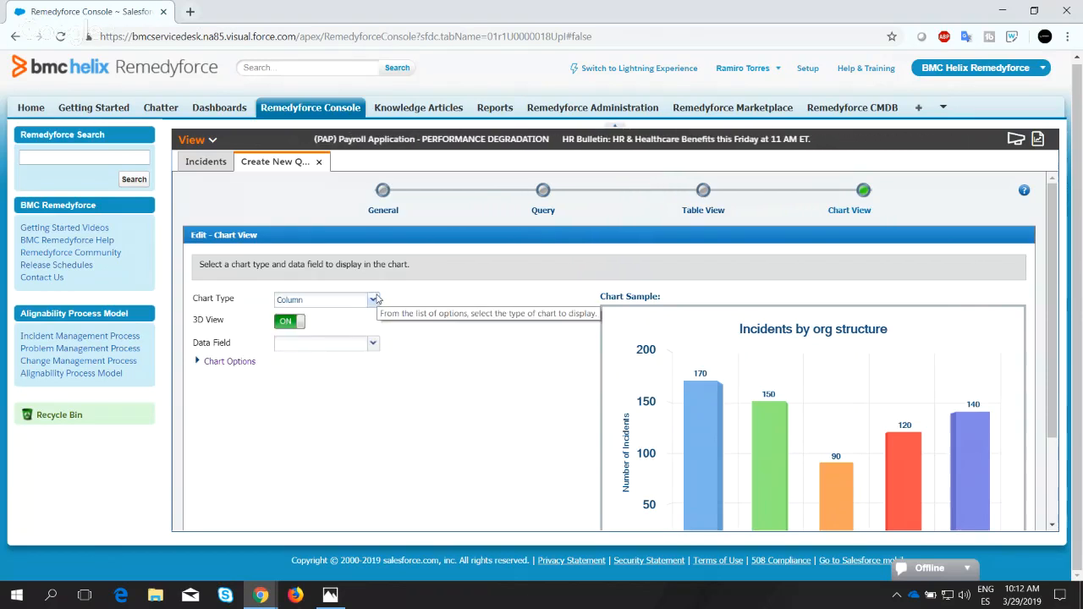
pyautogui.scroll(-1, 458, 332)
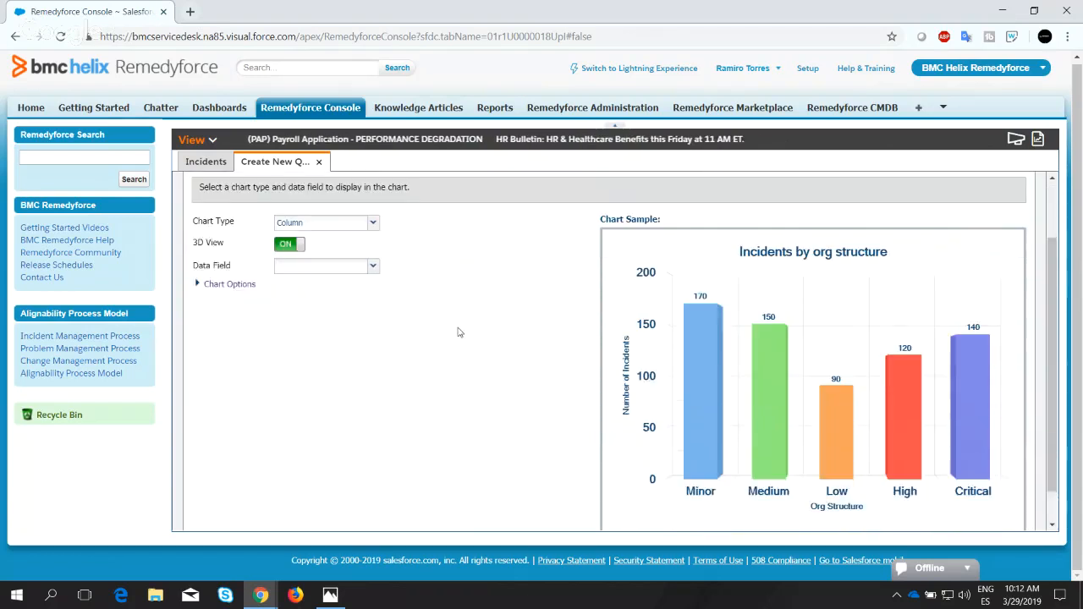
pyautogui.scroll(1, 458, 332)
pyautogui.click(373, 300)
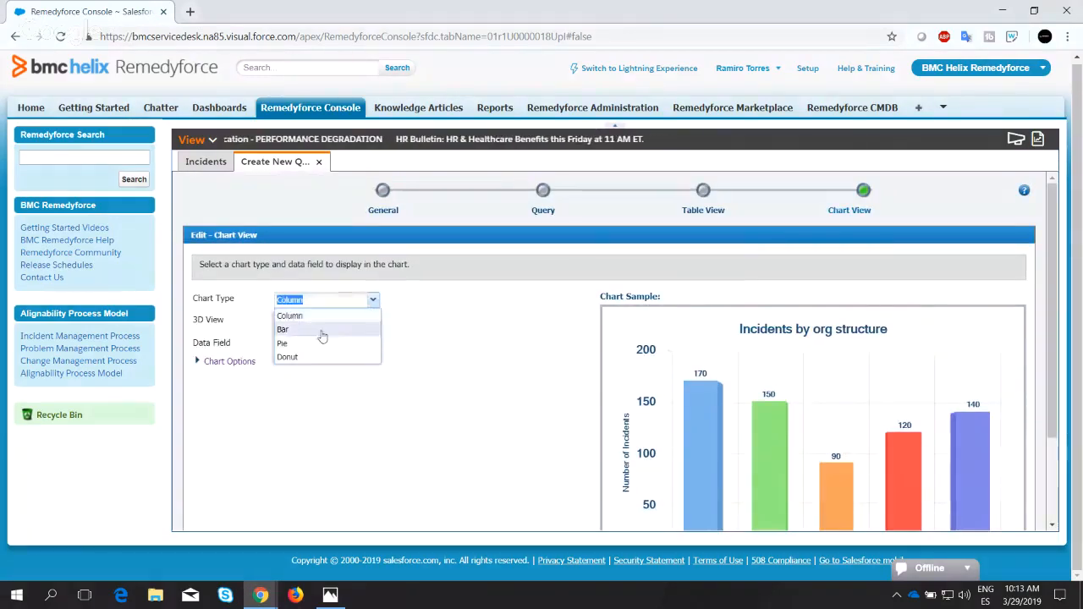
pyautogui.click(292, 356)
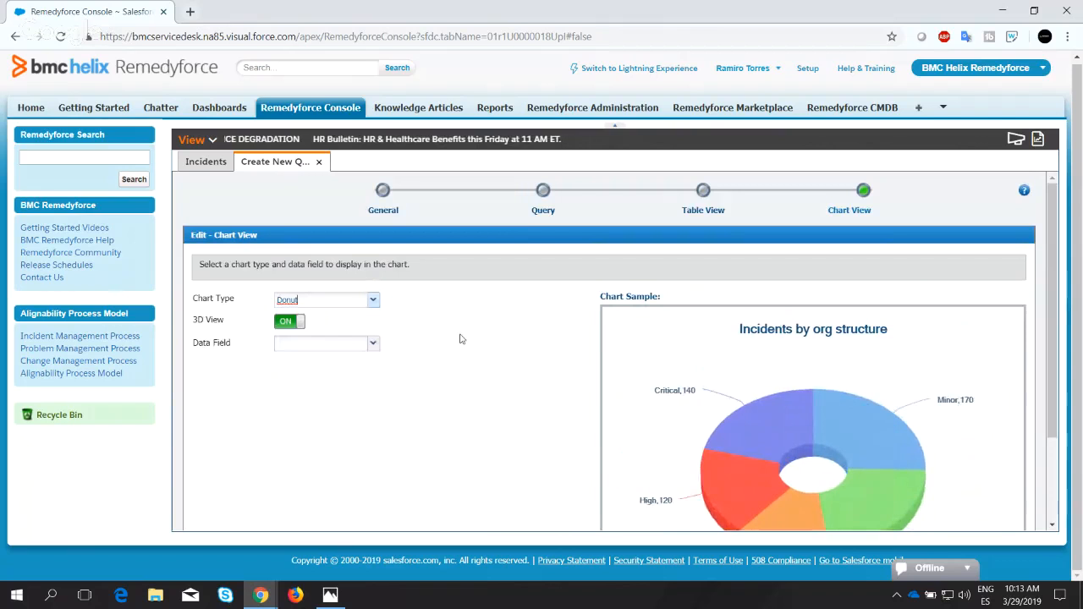
# Turn off the donut chart's 3D view to compare the flat sample, and turn it back on.
pyautogui.scroll(-2, 471, 339)
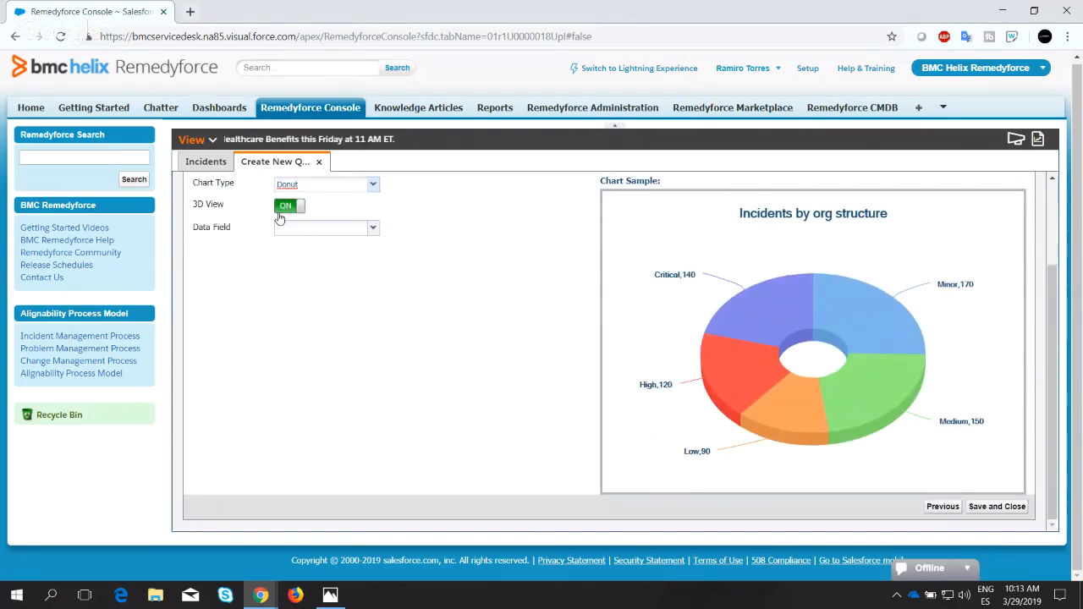
pyautogui.scroll(2, 302, 281)
pyautogui.click(288, 320)
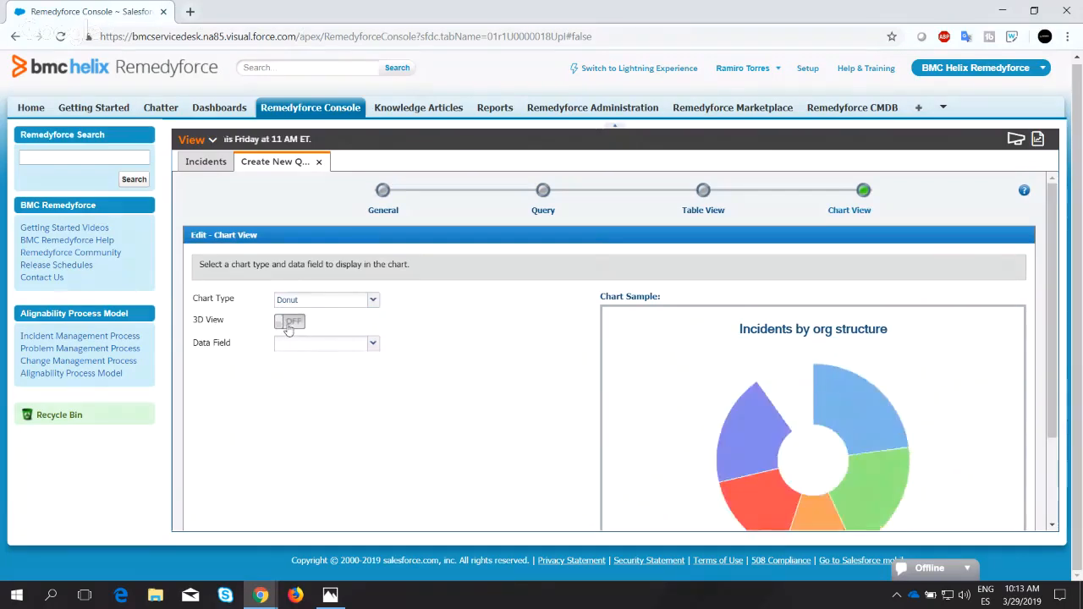
pyautogui.scroll(-2, 342, 337)
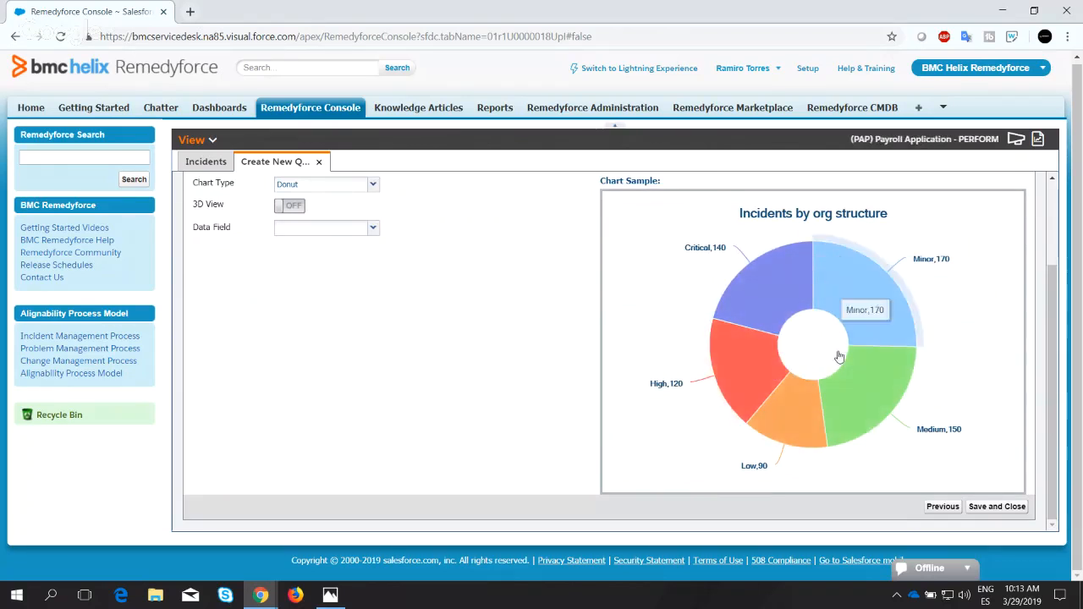
pyautogui.scroll(2, 347, 331)
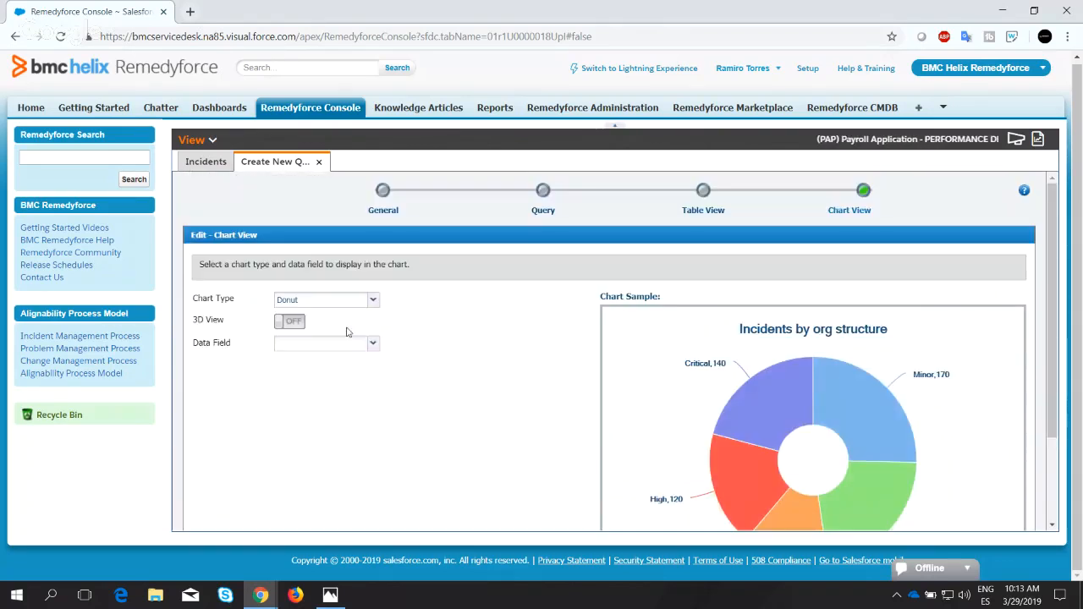
pyautogui.click(298, 324)
# Set the chart's data field to Status and save the QuickView, closing the wizard.
pyautogui.click(372, 344)
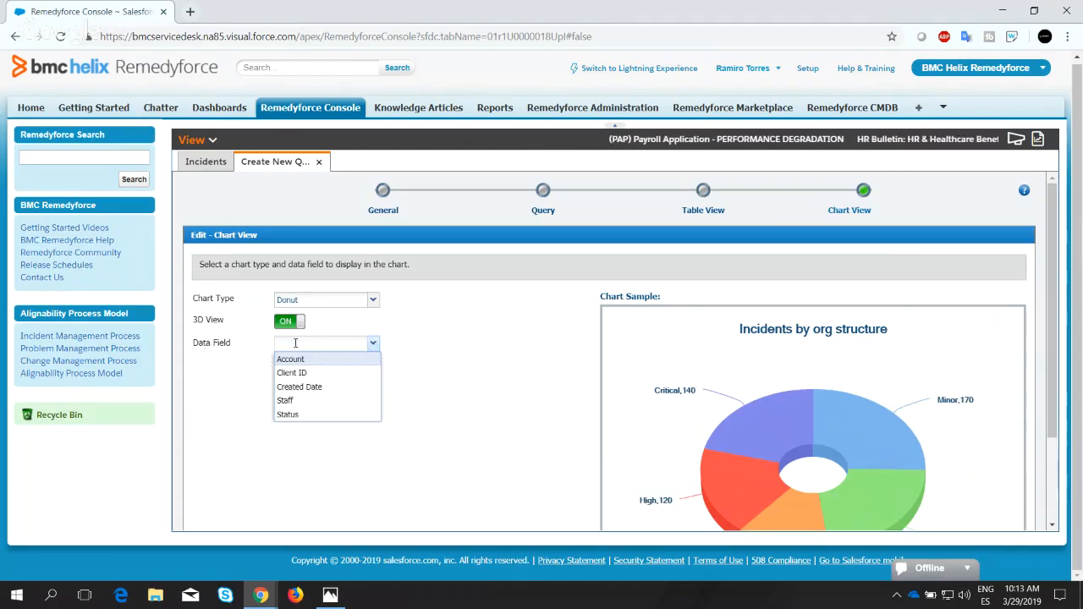
pyautogui.click(287, 414)
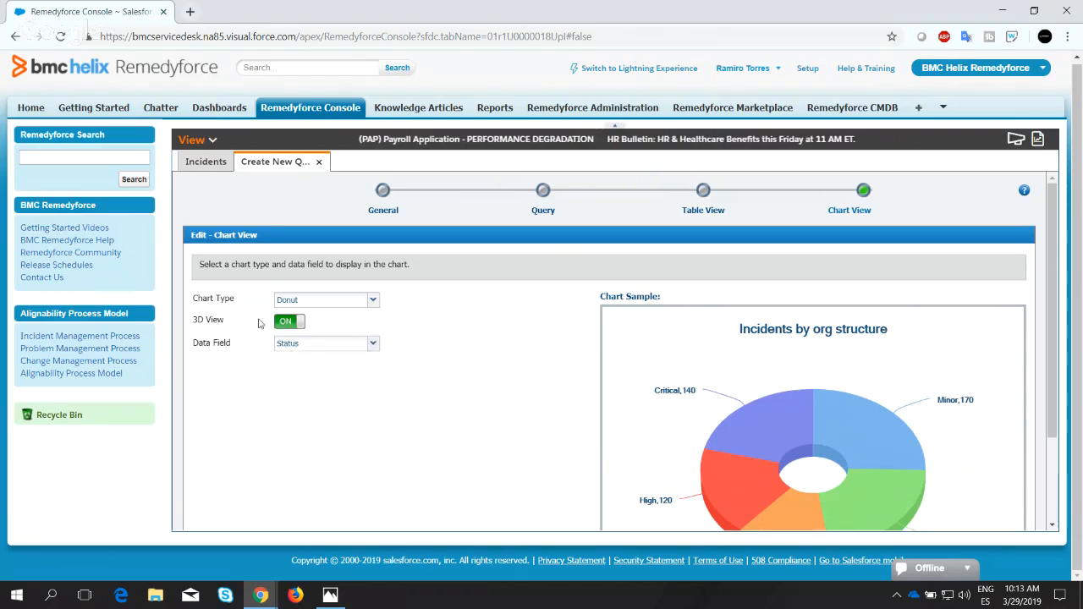
pyautogui.scroll(-2, 533, 319)
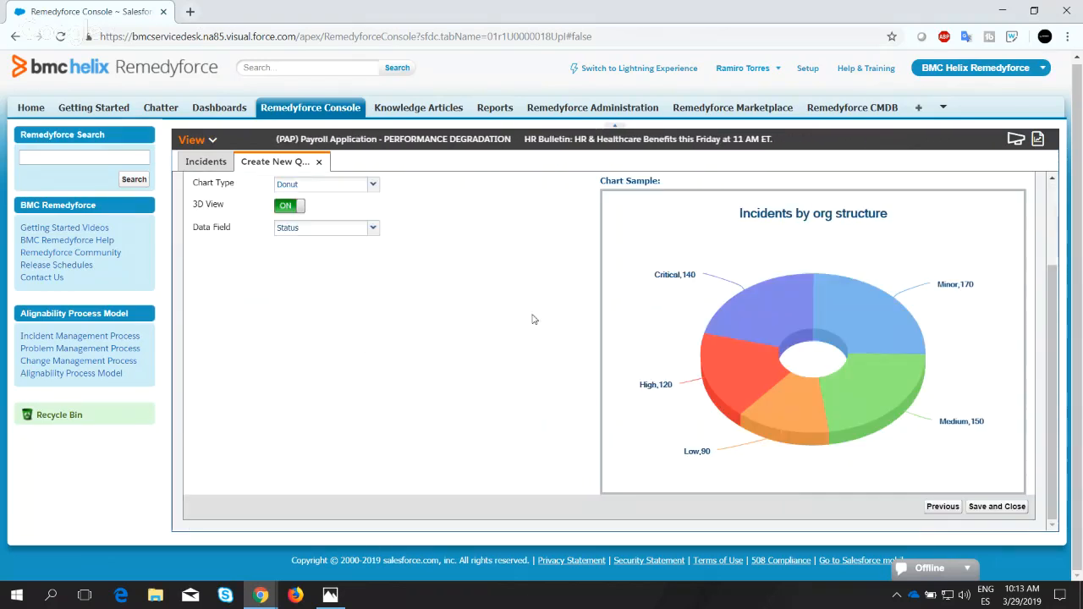
pyautogui.scroll(3, 534, 319)
pyautogui.scroll(-3, 534, 319)
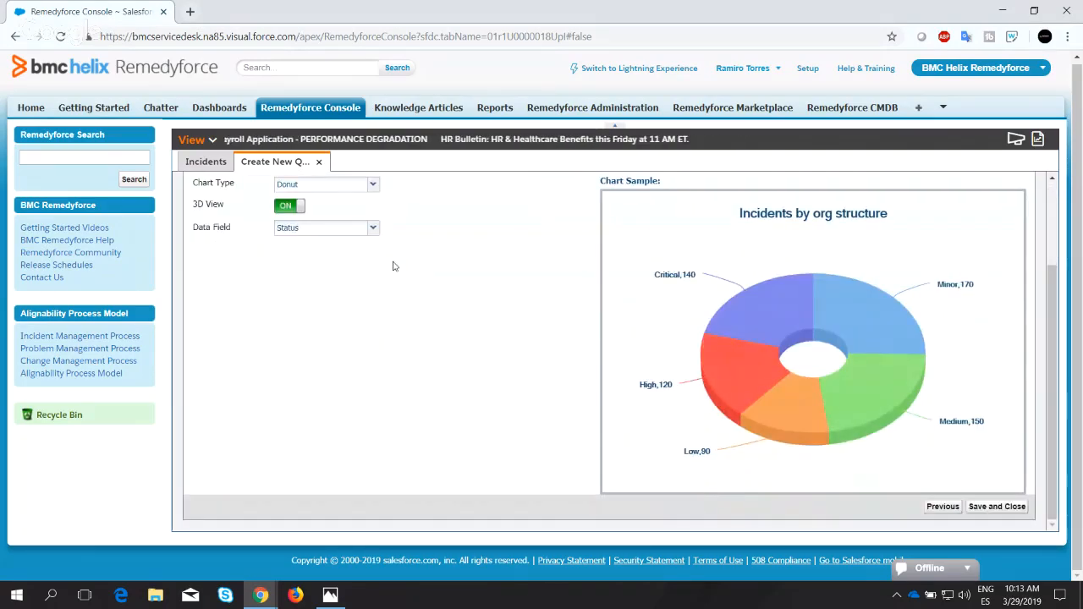
pyautogui.click(984, 511)
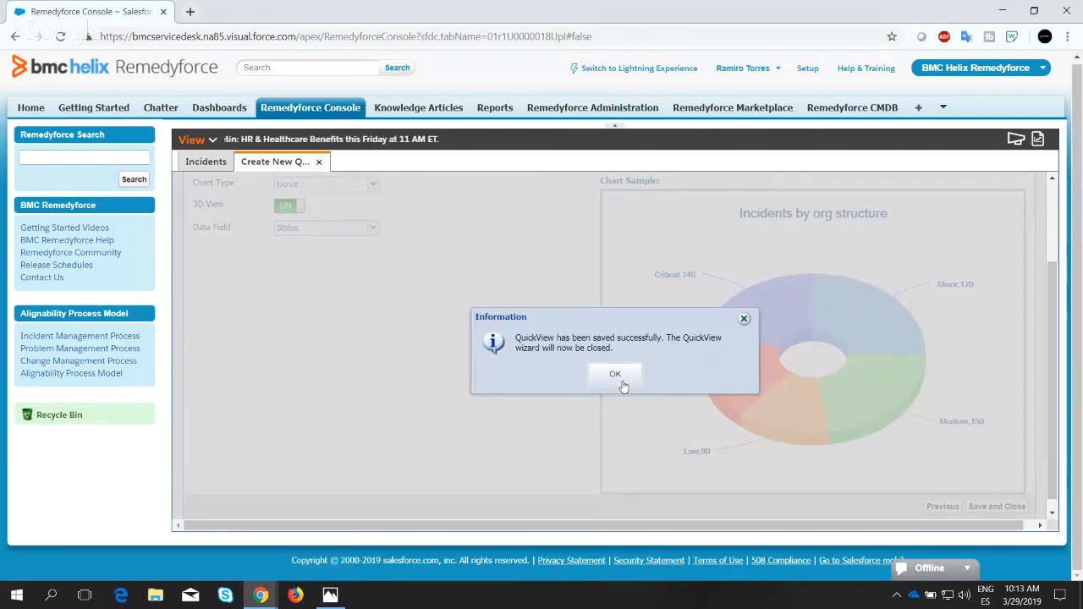
pyautogui.click(616, 375)
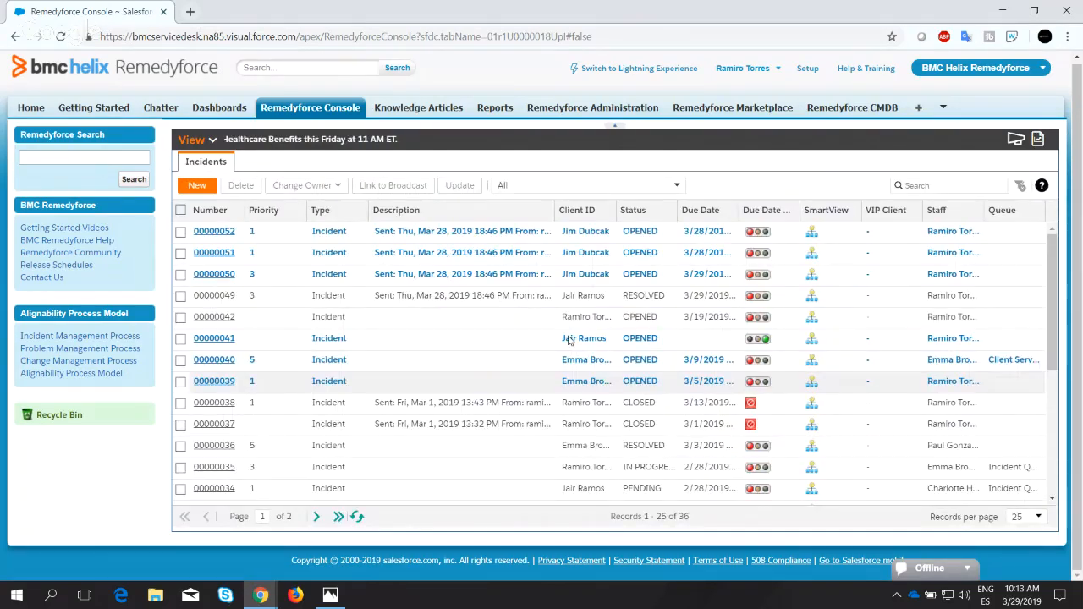
# Open the "All Incidents created by Email by Status" view from the personal QuickViews.
pyautogui.click(213, 141)
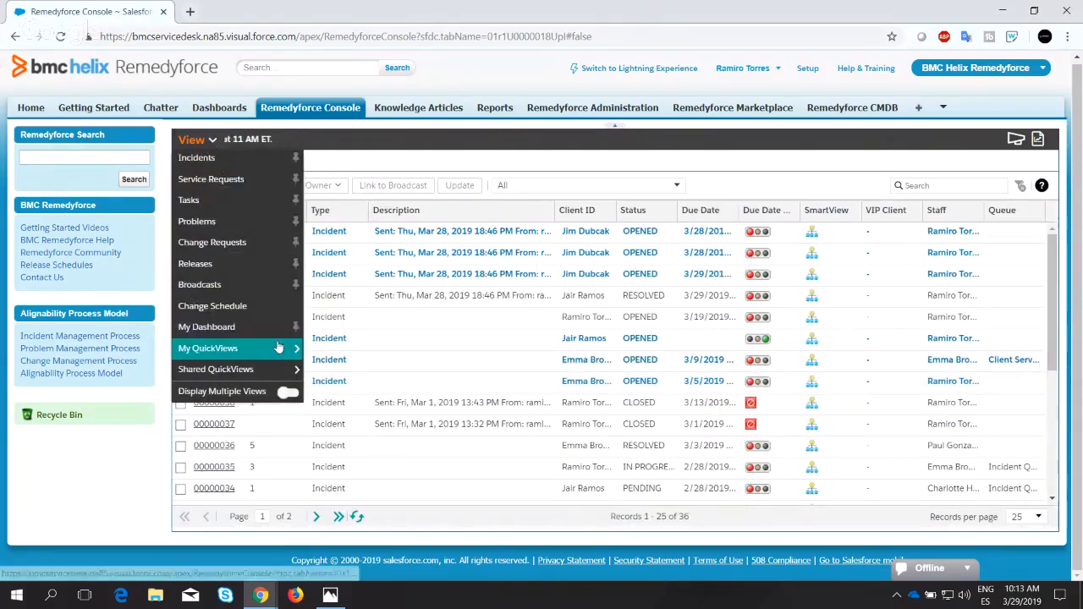
pyautogui.moveTo(282, 354)
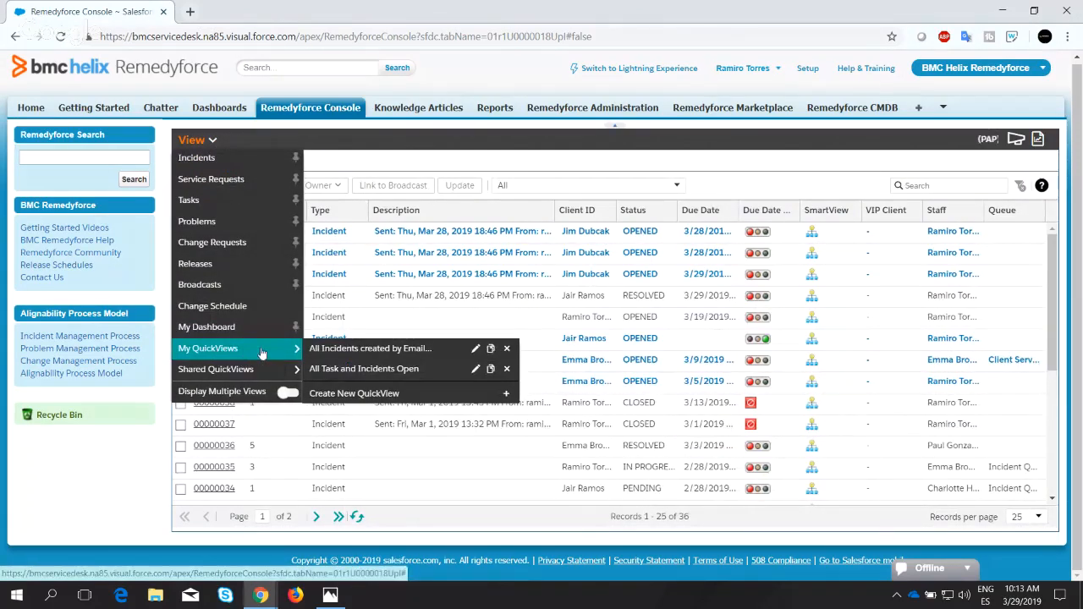
pyautogui.click(356, 357)
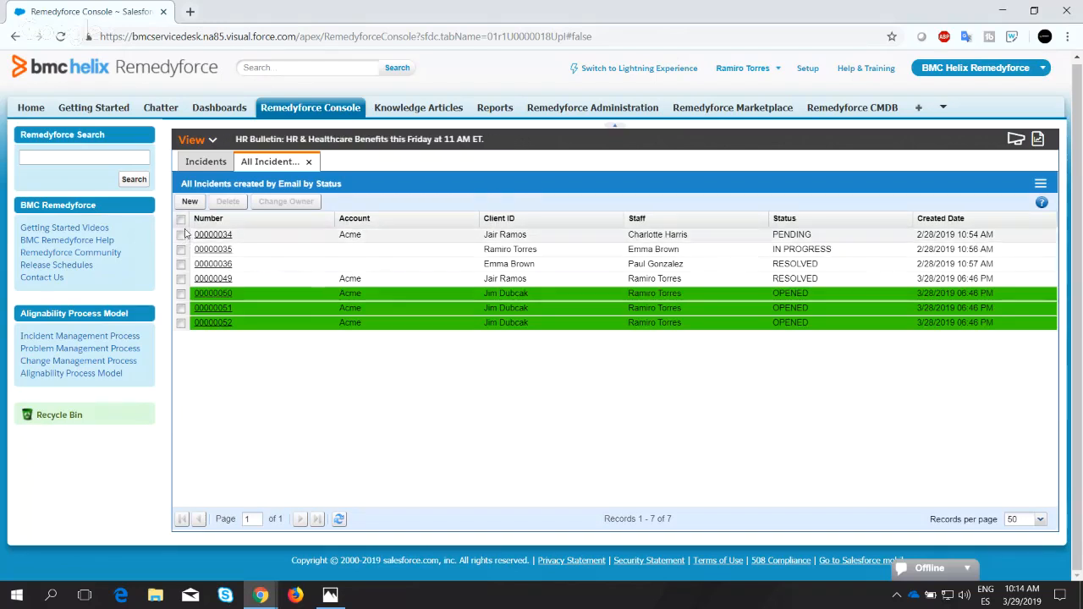
# Try selecting and clearing all listed incidents, and open the first incident before returning to the QuickView.
pyautogui.click(181, 220)
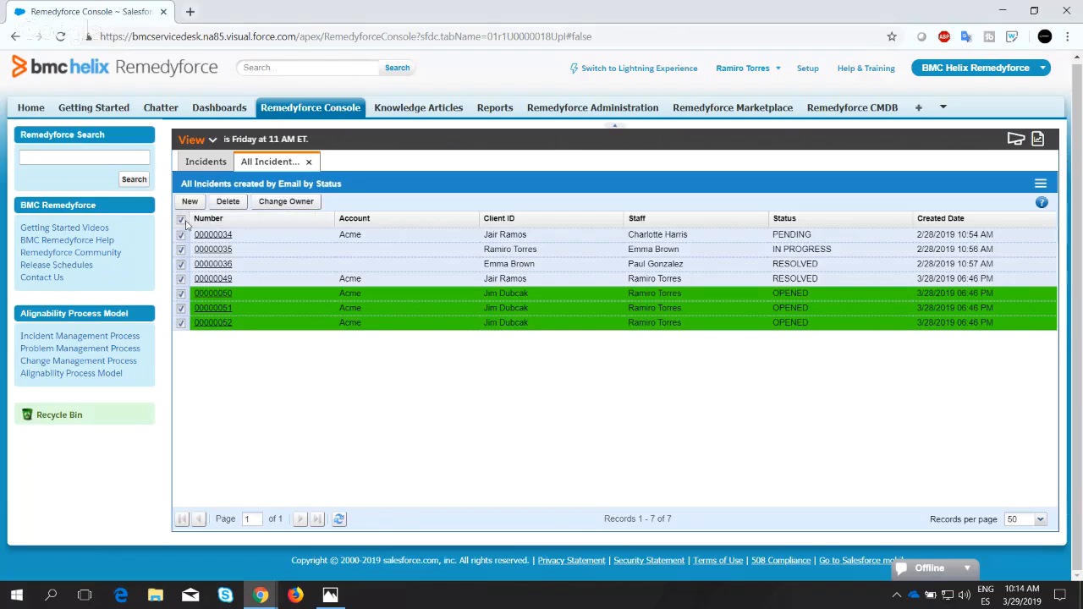
pyautogui.click(185, 222)
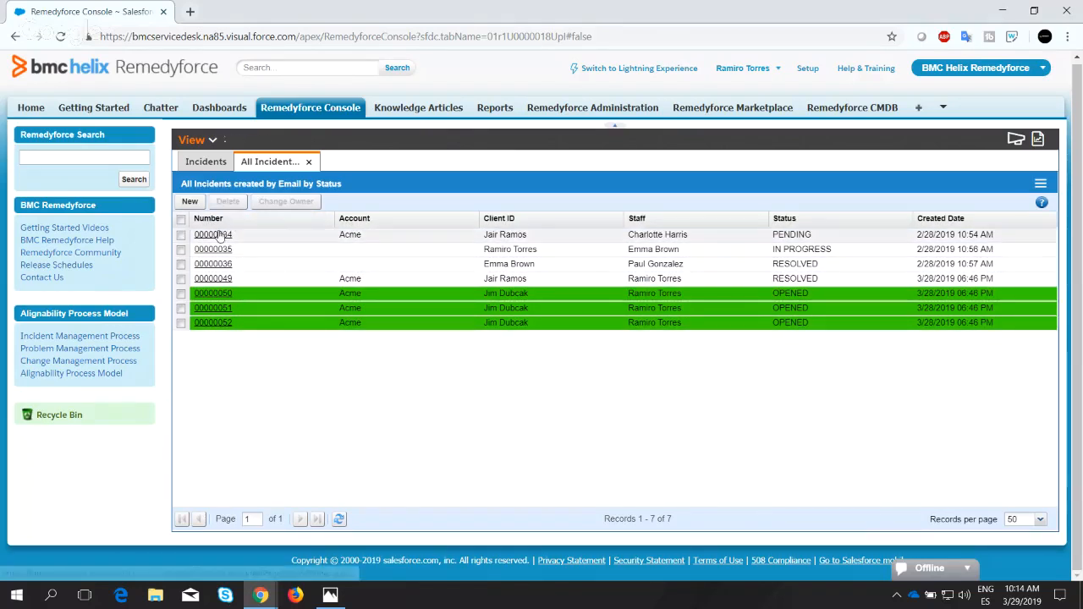
pyautogui.click(218, 236)
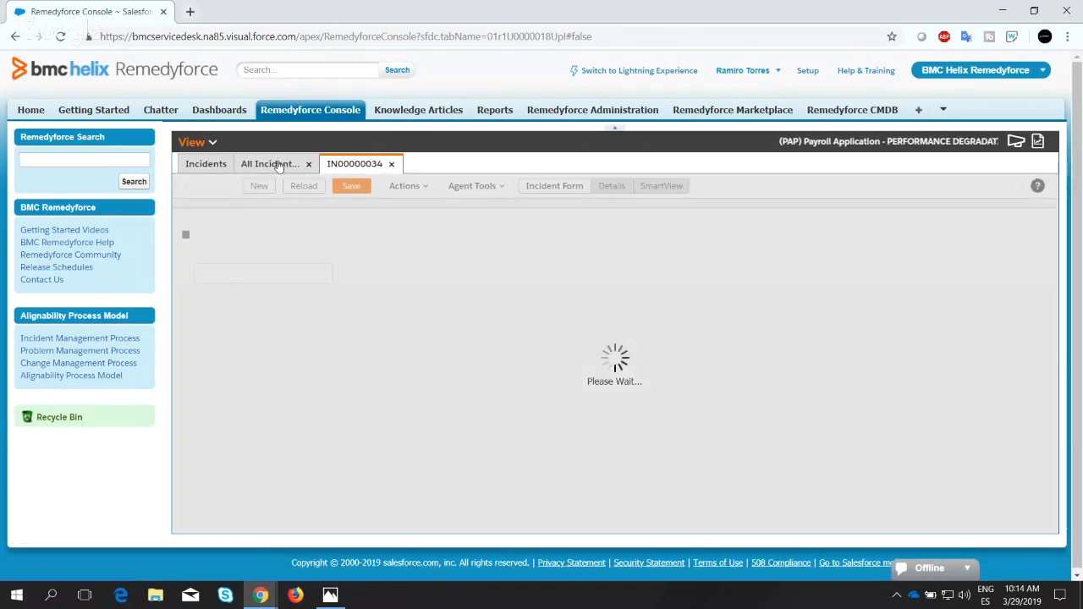
pyautogui.click(280, 165)
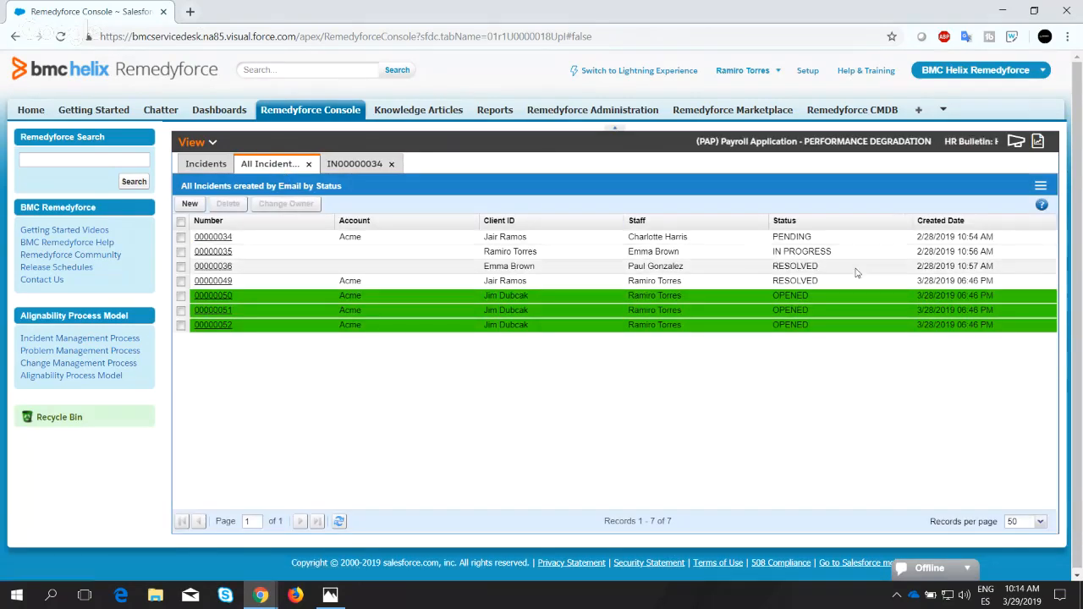
# Switch the QuickView from table to chart display and inspect the status segments.
pyautogui.click(1041, 187)
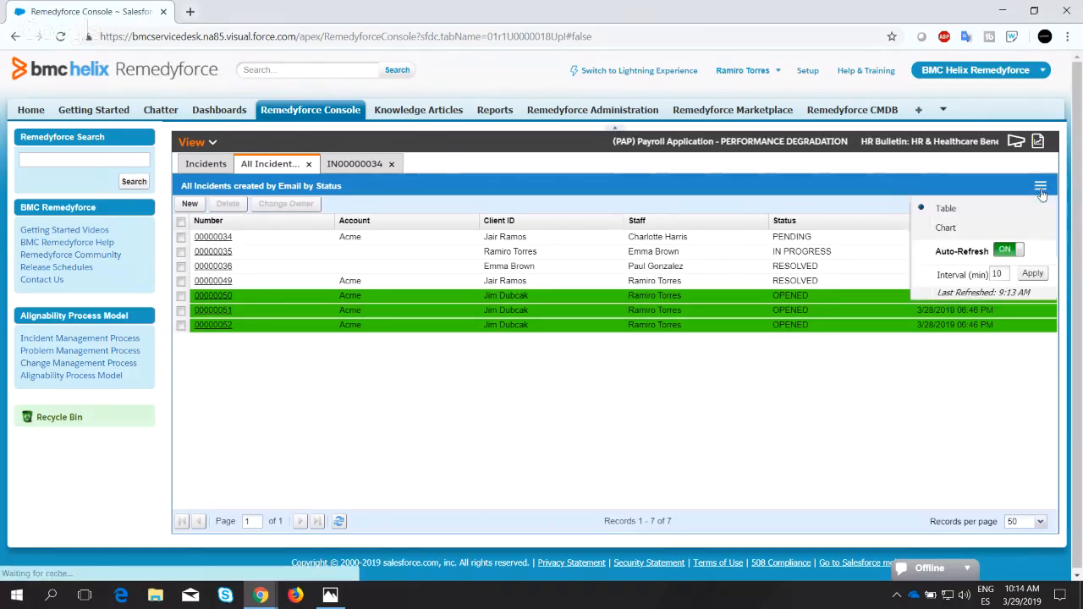
pyautogui.click(946, 229)
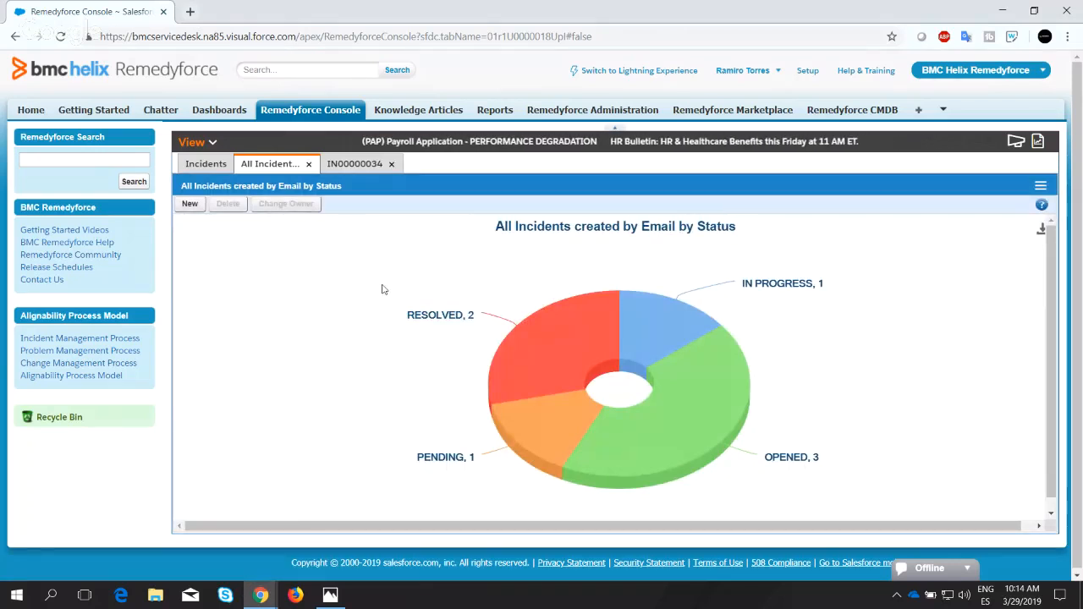
pyautogui.moveTo(464, 317)
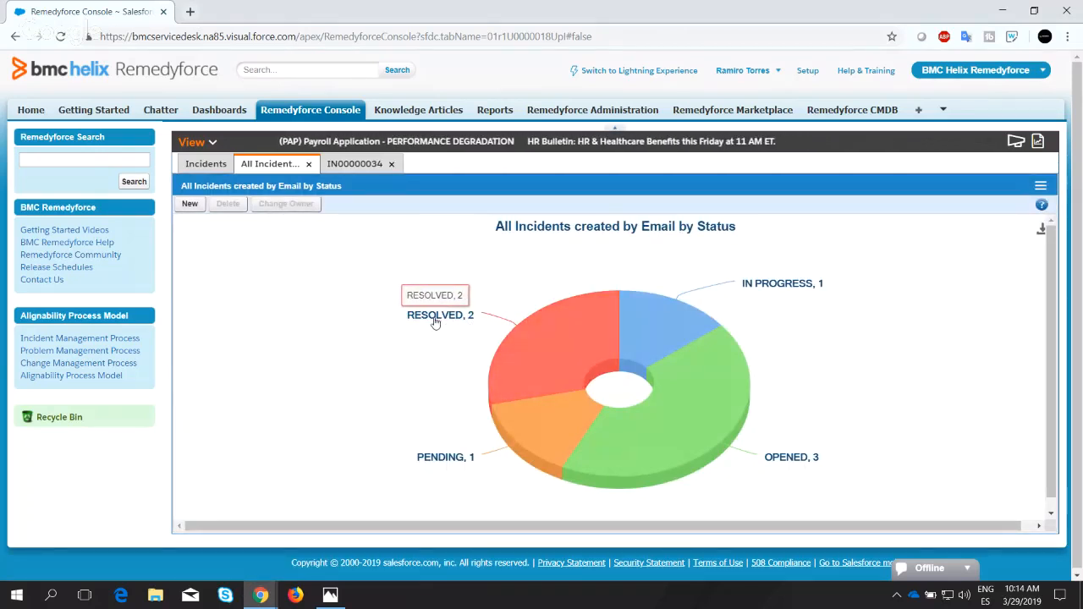
pyautogui.moveTo(770, 289)
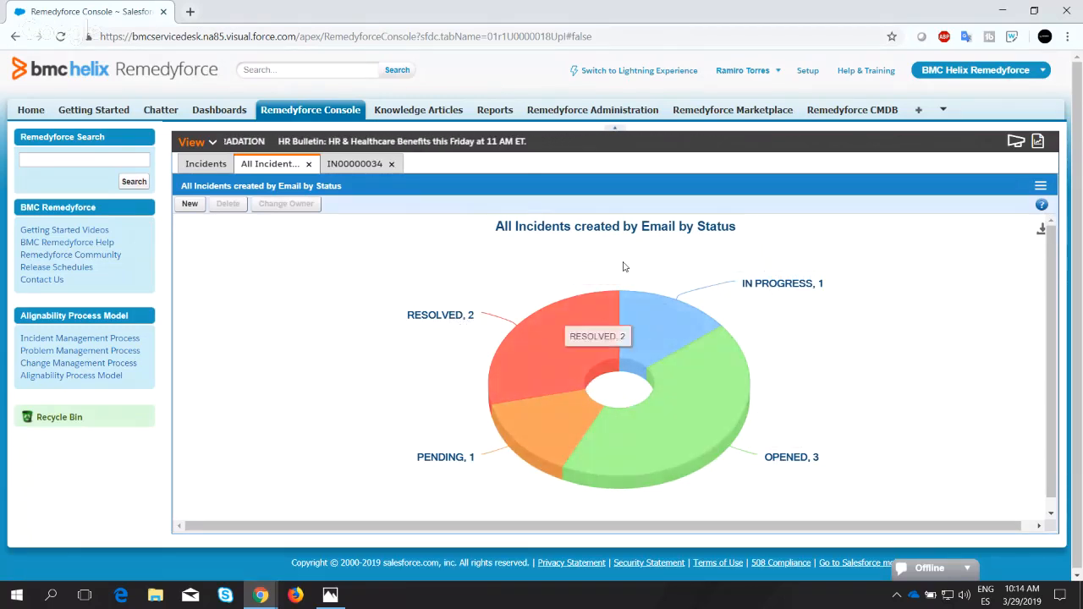
# Drill into the OPENED chart segment, view its first incident, and close the segment's incident list.
pyautogui.click(720, 407)
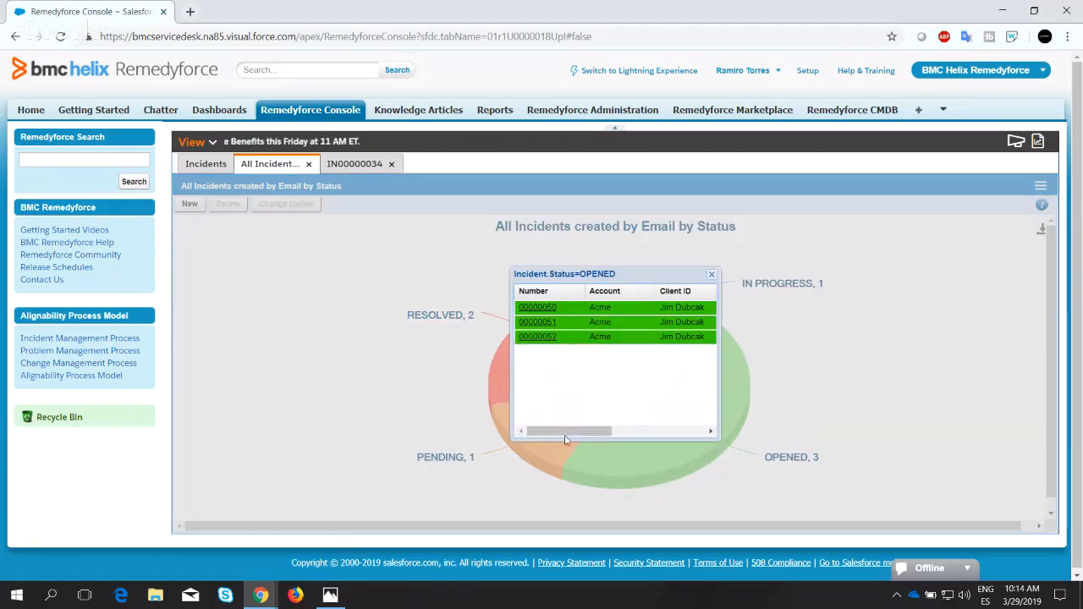
pyautogui.moveTo(564, 439); pyautogui.dragTo(519, 433)
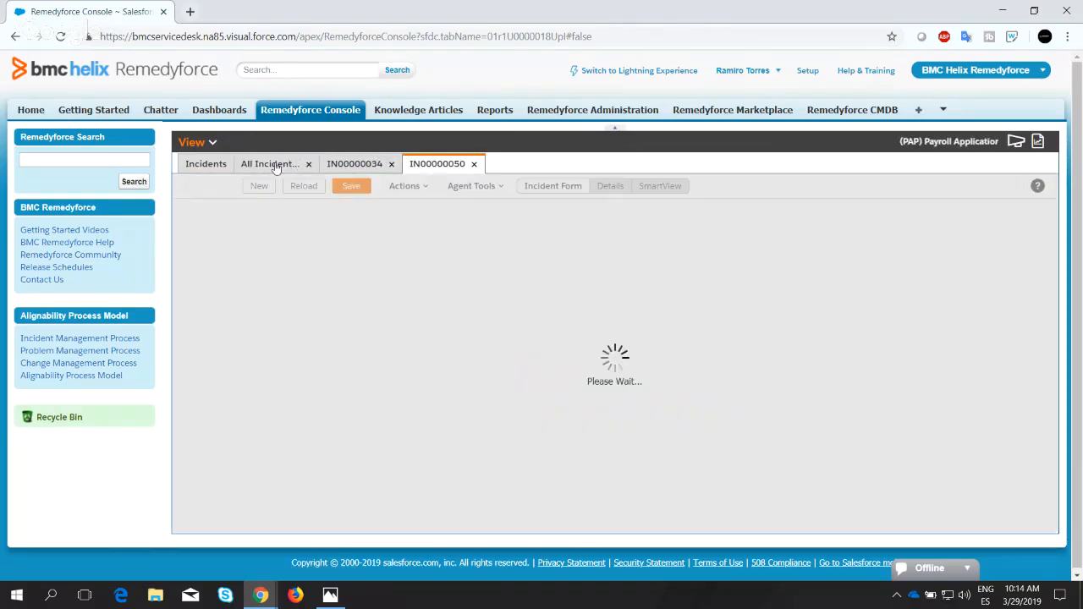
pyautogui.click(286, 163)
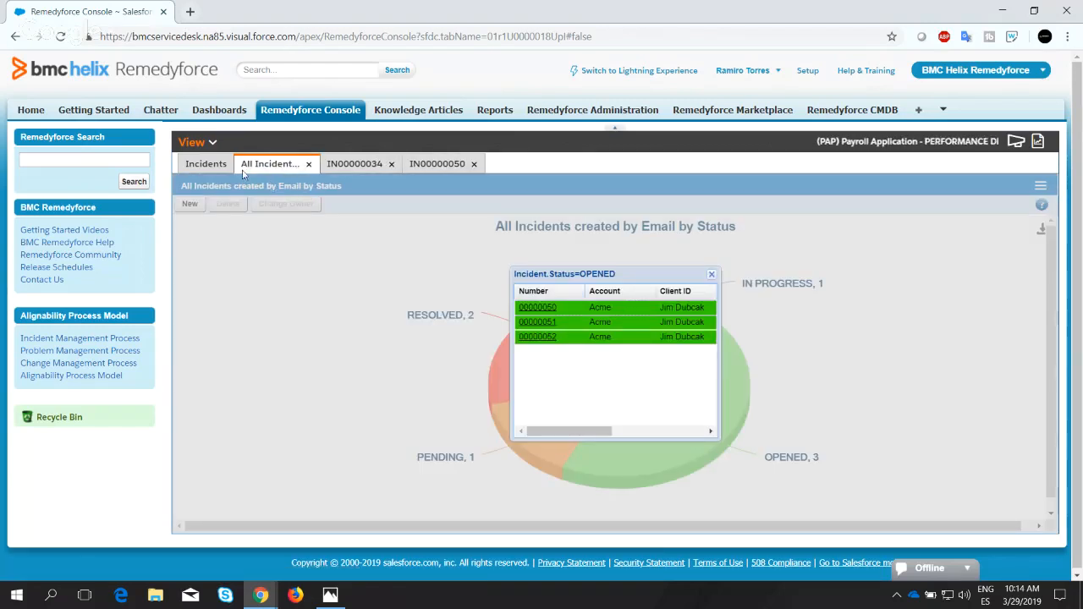
pyautogui.click(712, 277)
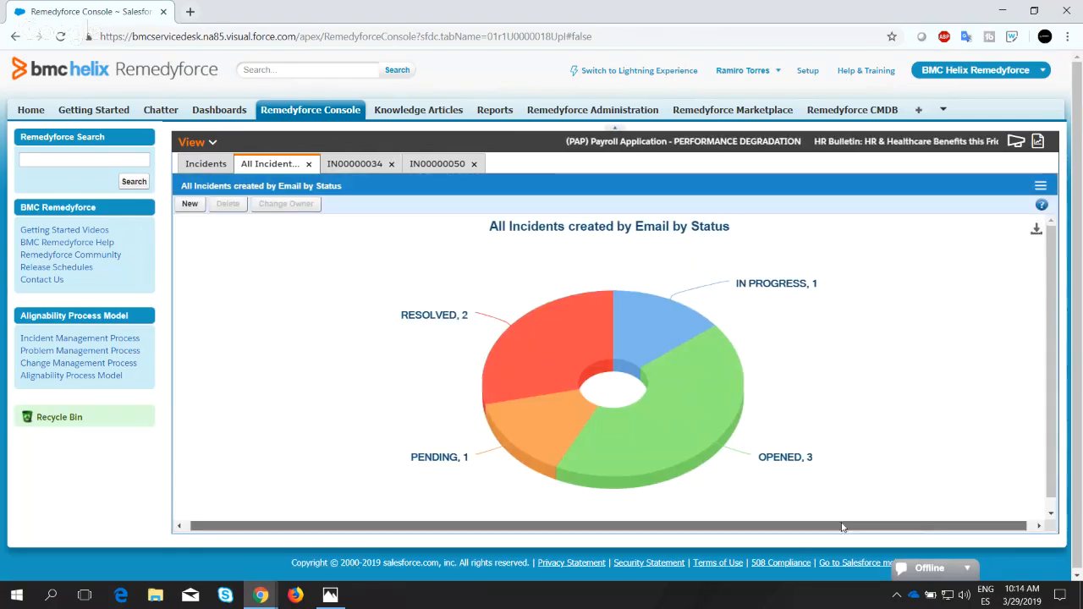
# Show the print and download options for the "All Incidents created by Email by Status" chart.
pyautogui.moveTo(842, 527); pyautogui.dragTo(929, 523)
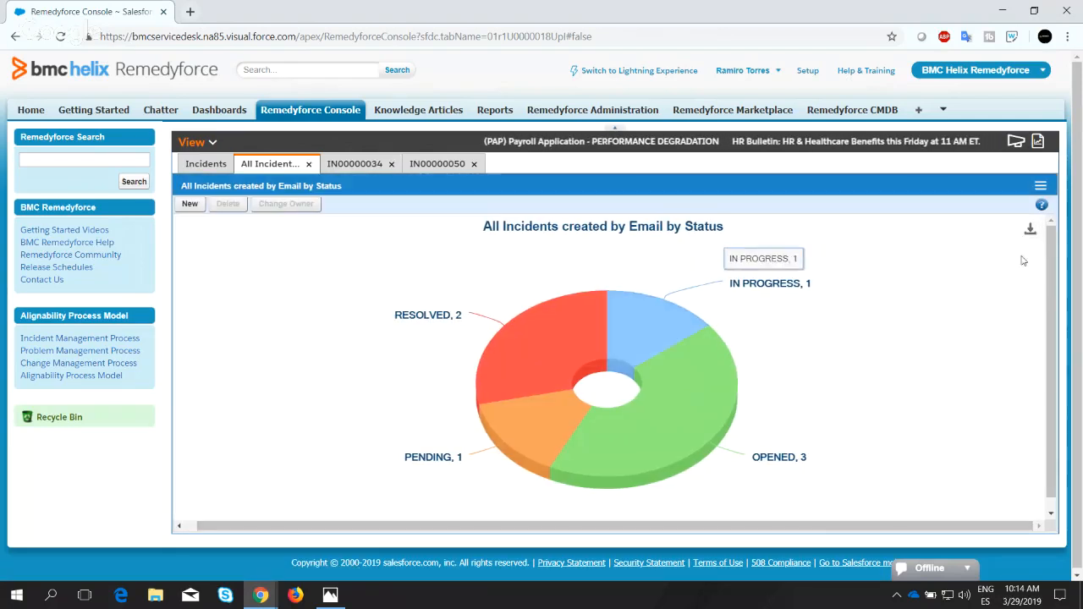
pyautogui.click(1030, 229)
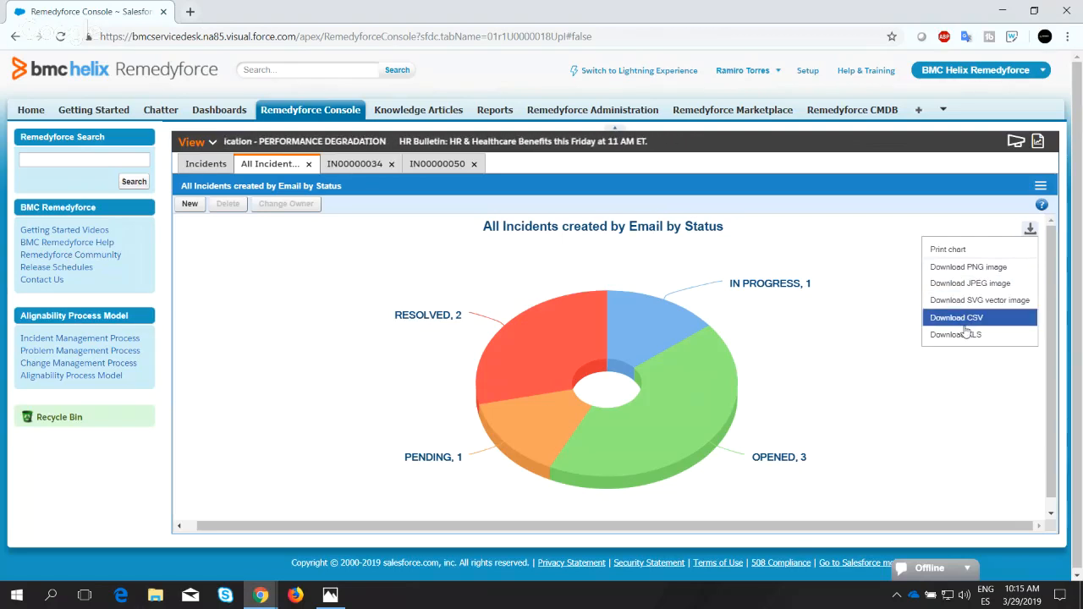
pyautogui.click(1033, 239)
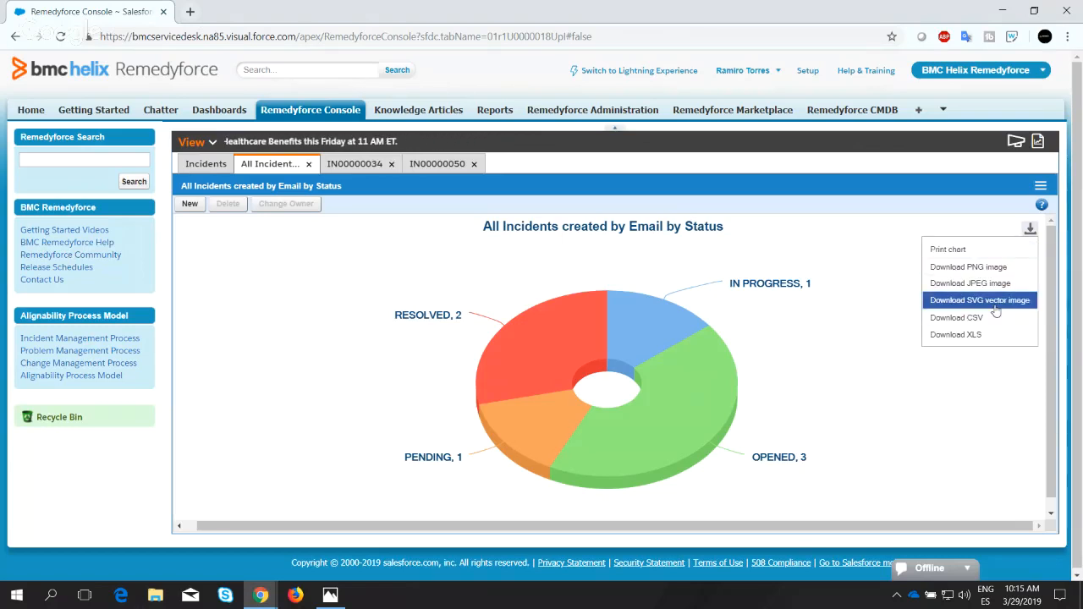
# Switch the QuickView back to table display and open My Dashboard.
pyautogui.click(1041, 185)
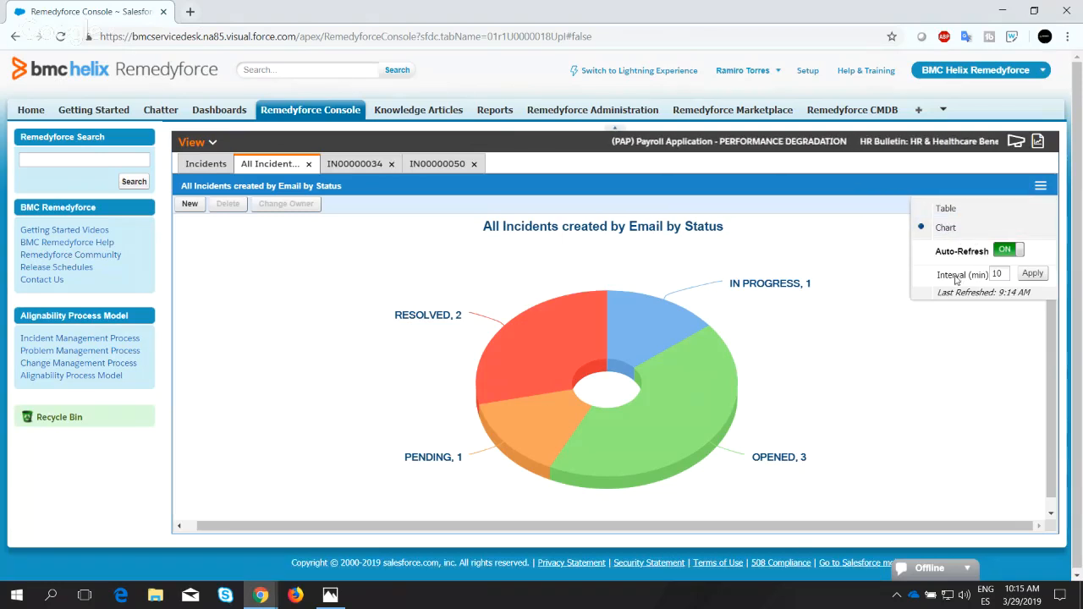
pyautogui.click(947, 210)
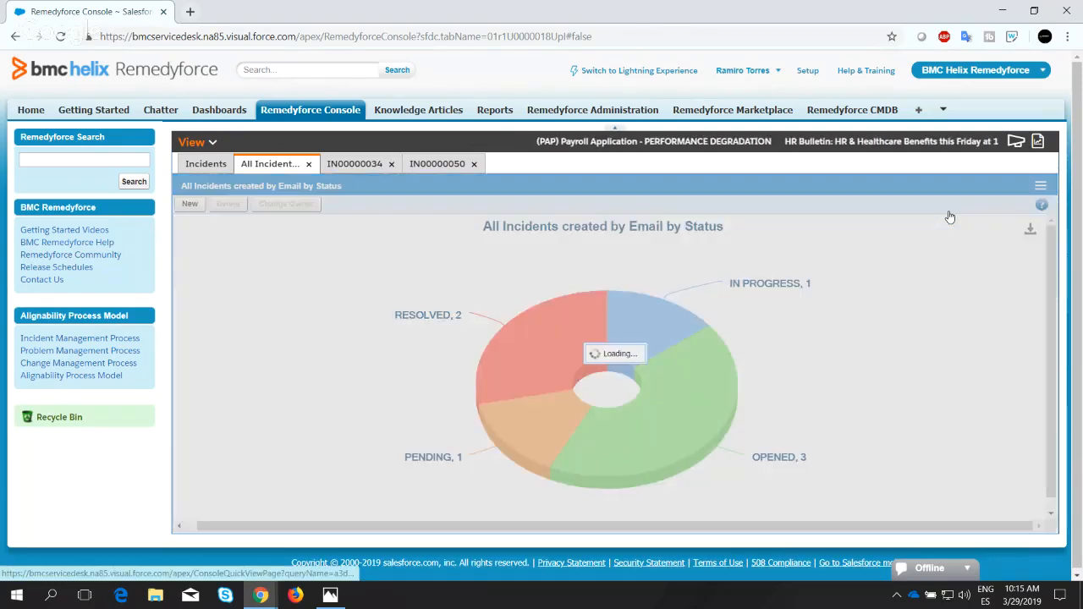
pyautogui.click(212, 145)
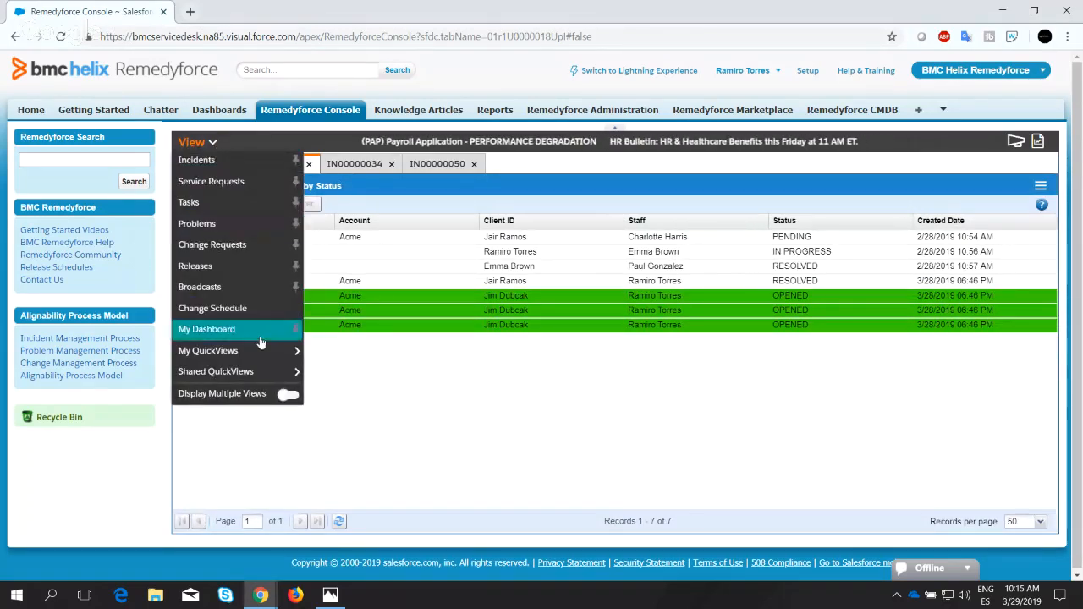
pyautogui.moveTo(269, 353)
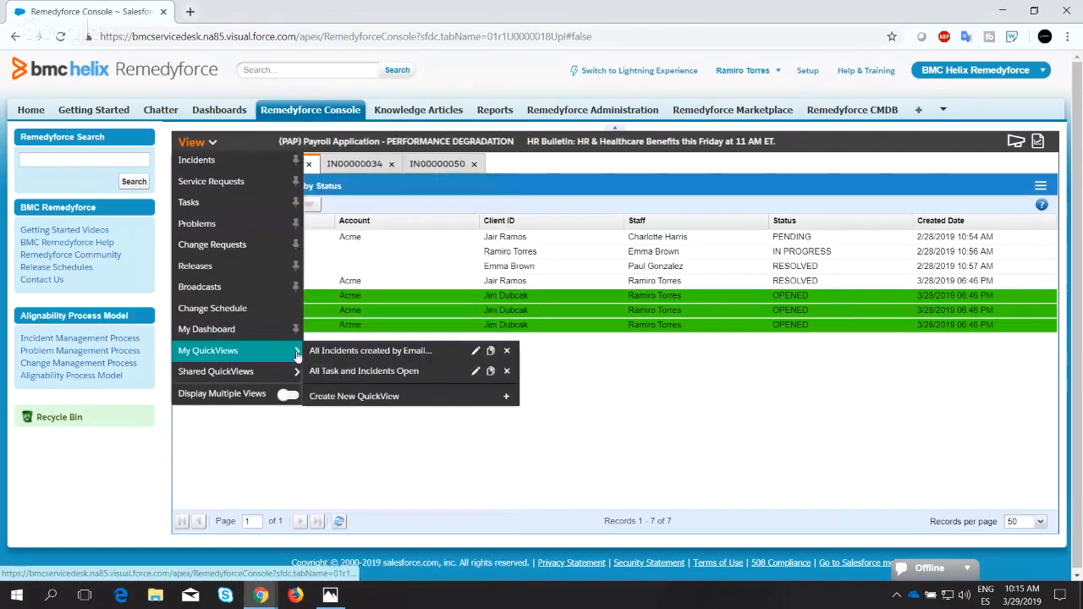
pyautogui.click(216, 335)
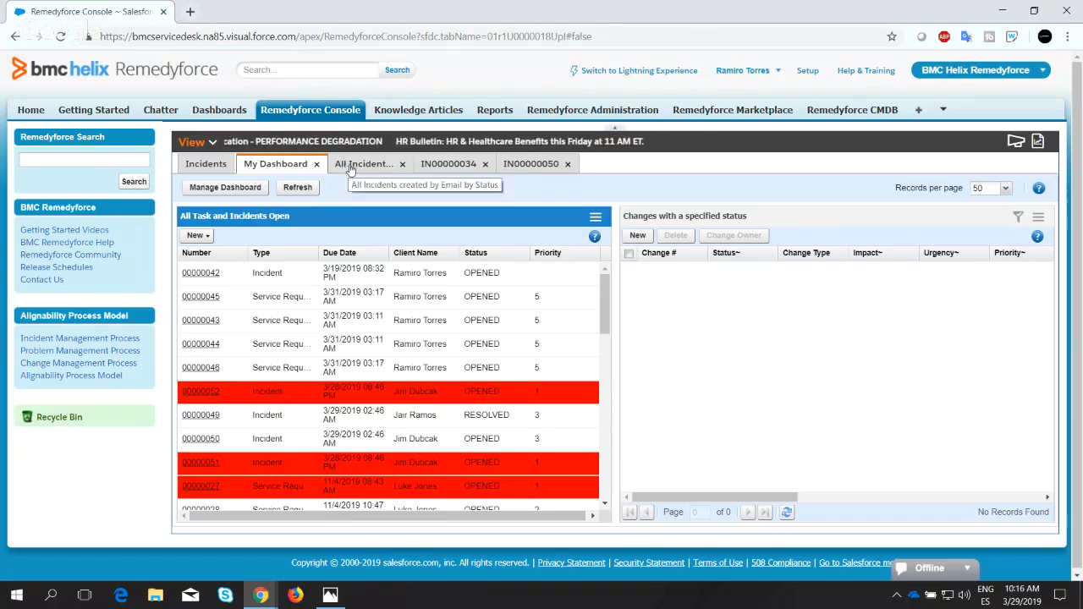
# Return from the dashboard to the "All Incidents created by Email by Status" QuickView.
pyautogui.click(196, 141)
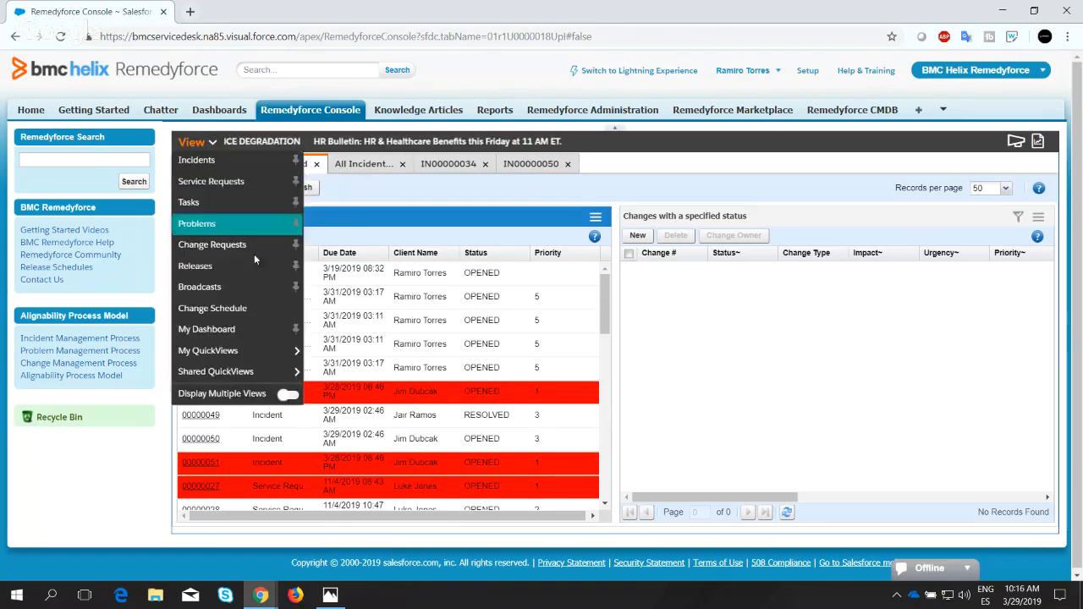
pyautogui.moveTo(262, 350)
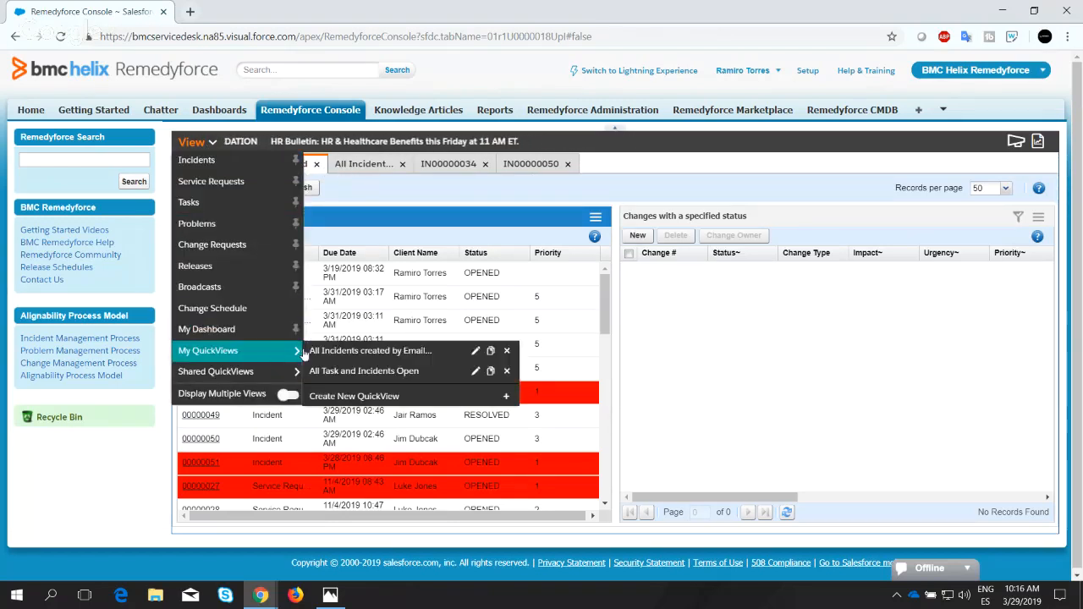
pyautogui.click(378, 351)
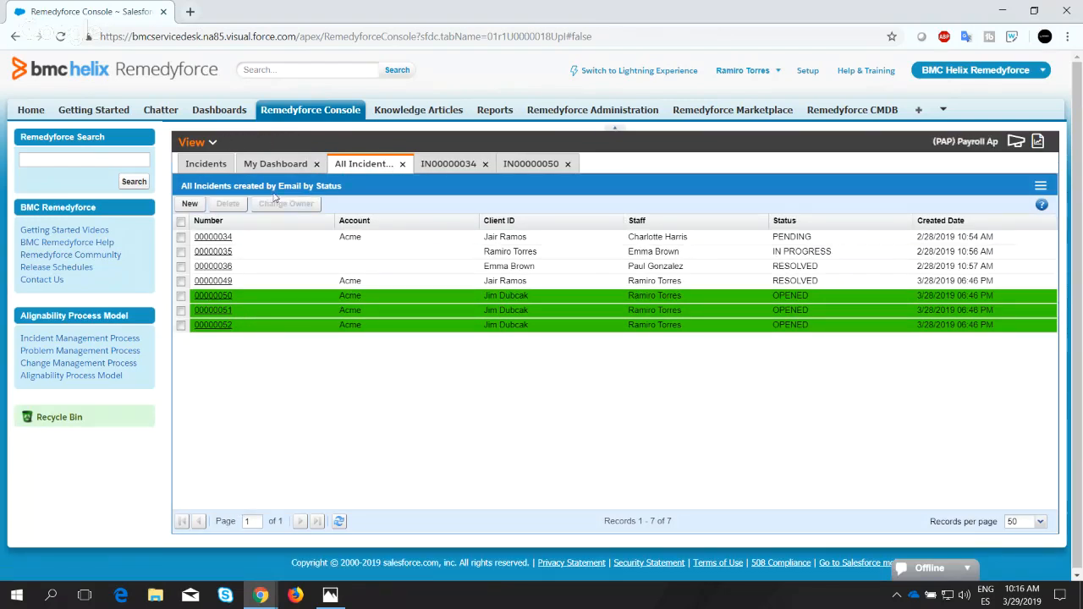
# Open the "All Incidents created by Email by Status" QuickView for editing and close the dashboard, QuickView and both incident tabs.
pyautogui.click(208, 148)
pyautogui.moveTo(254, 350)
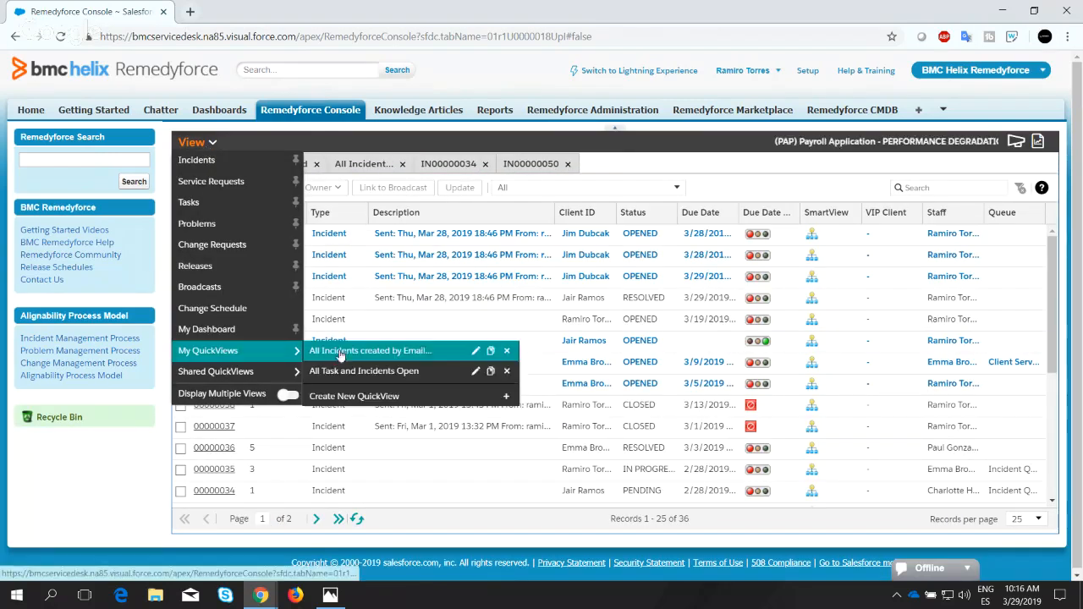
pyautogui.click(477, 352)
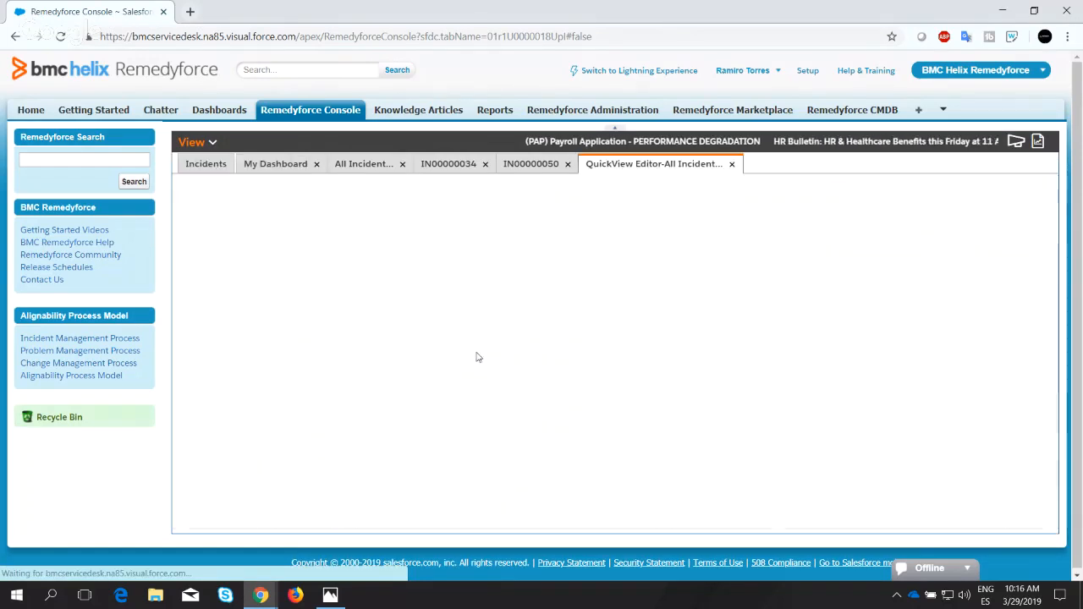
pyautogui.click(317, 165)
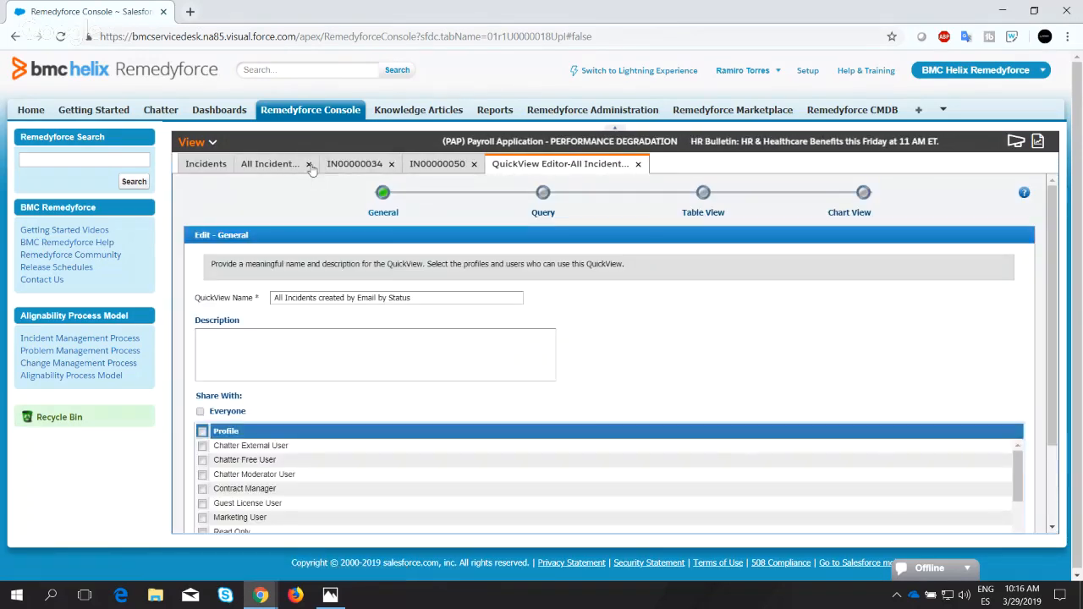
pyautogui.click(306, 164)
pyautogui.click(306, 164)
pyautogui.click(307, 165)
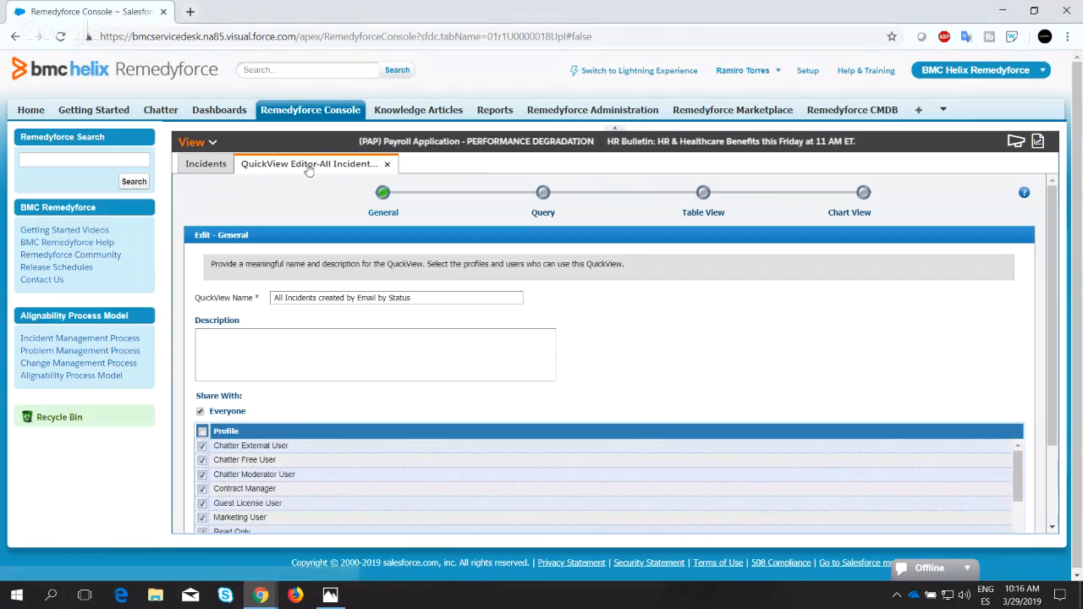
# Advance through the QuickView editor's General, Query and Table View stages to Chart View, keeping their existing settings.
pyautogui.scroll(-3, 841, 283)
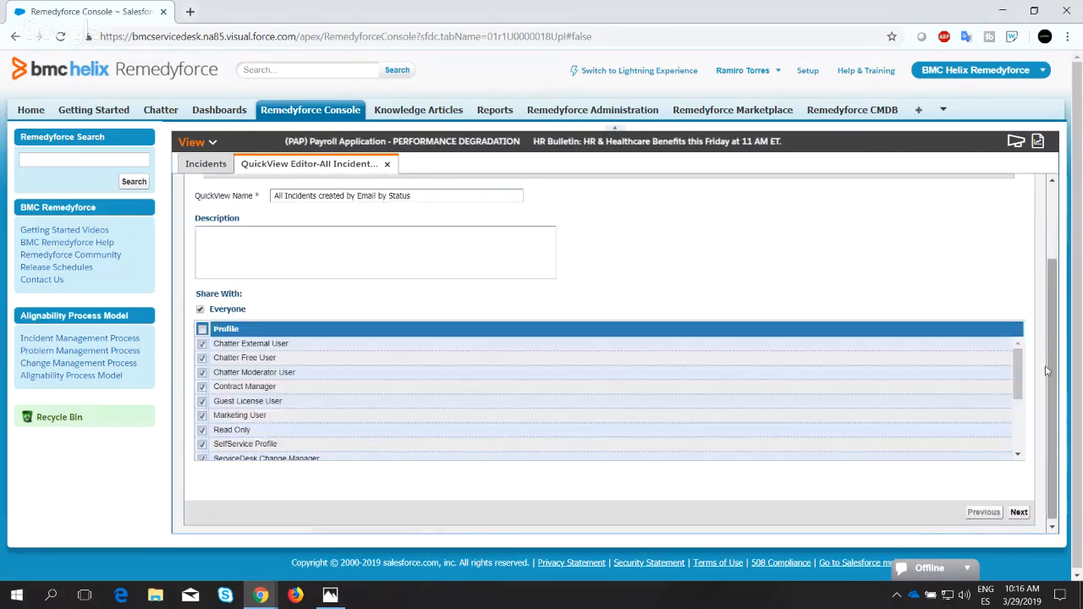
pyautogui.click(1019, 508)
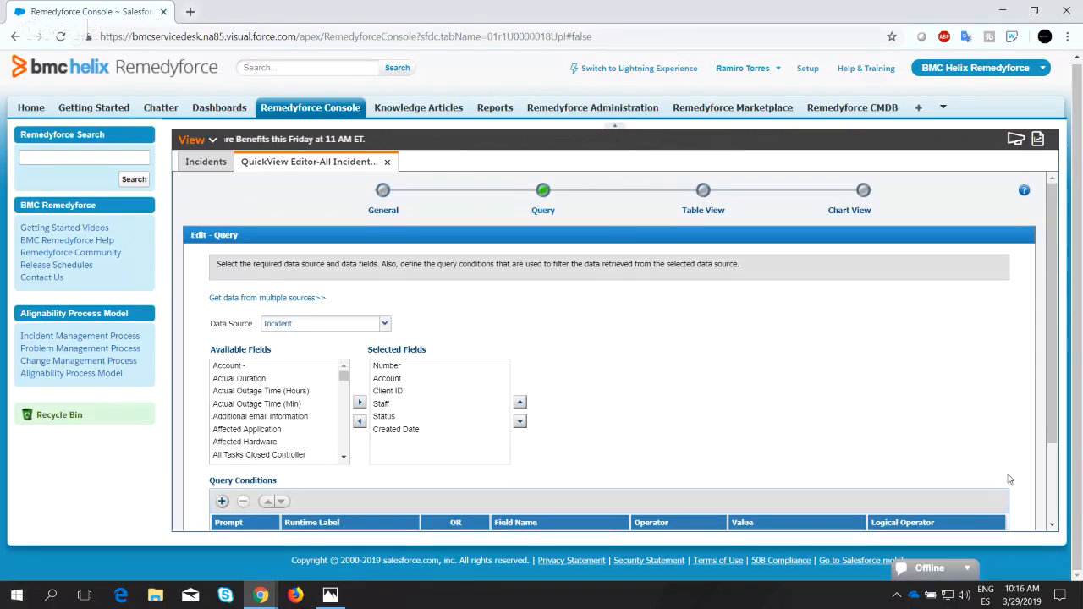
pyautogui.scroll(-3, 1008, 479)
pyautogui.click(1017, 513)
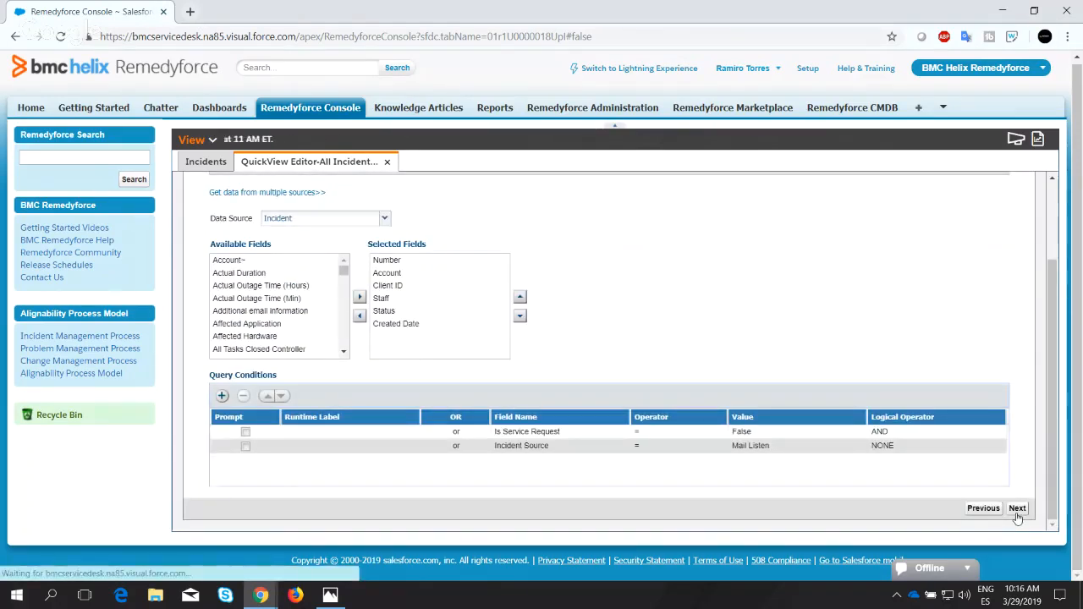
pyautogui.scroll(-3, 1015, 507)
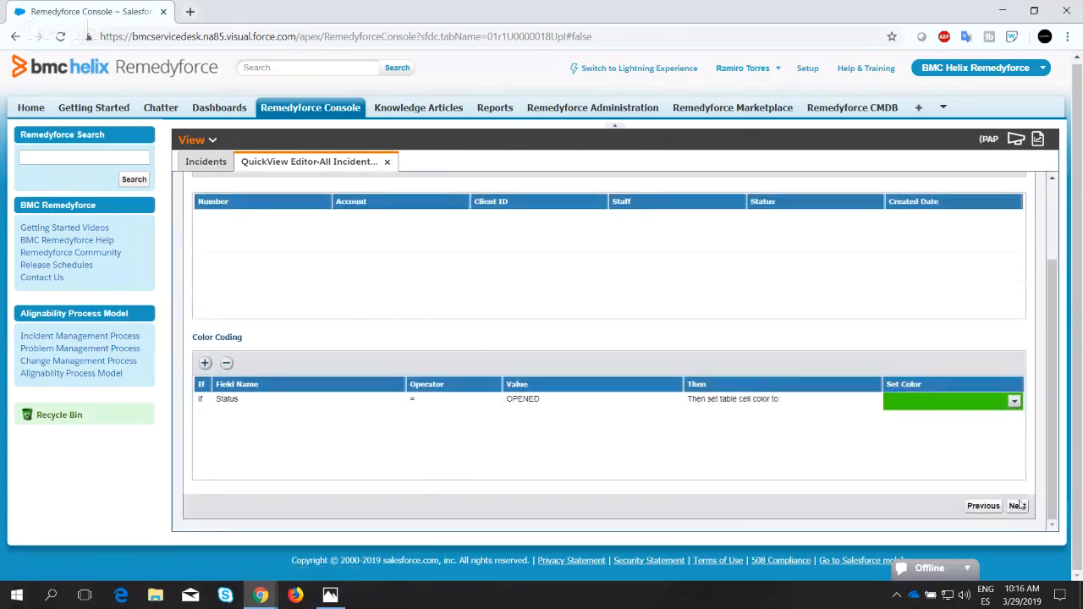
pyautogui.click(1017, 506)
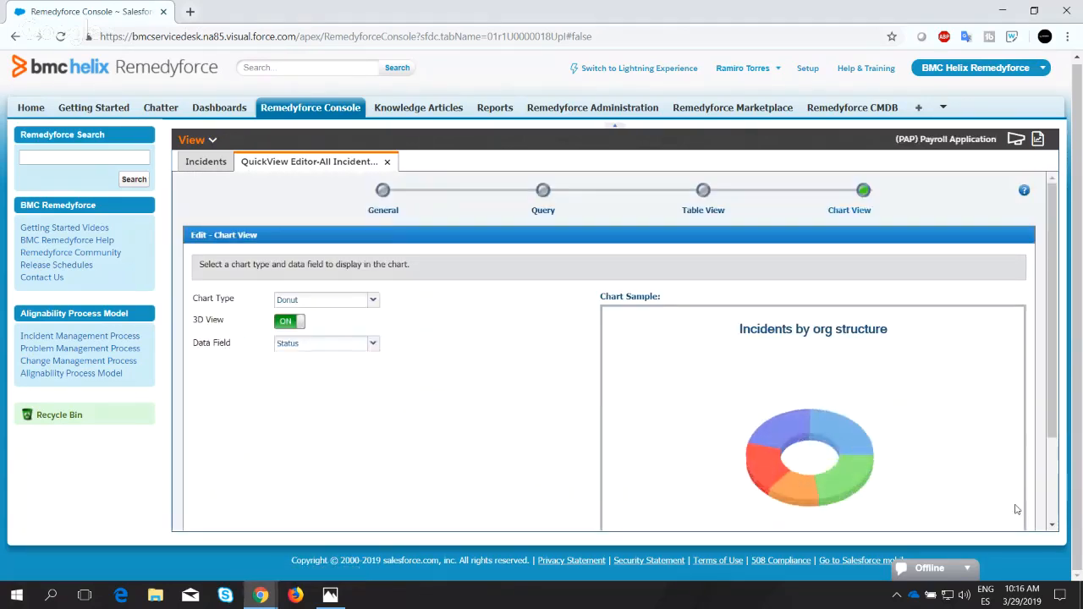
# Change the QuickView's chart type to Bar.
pyautogui.click(362, 302)
pyautogui.click(374, 302)
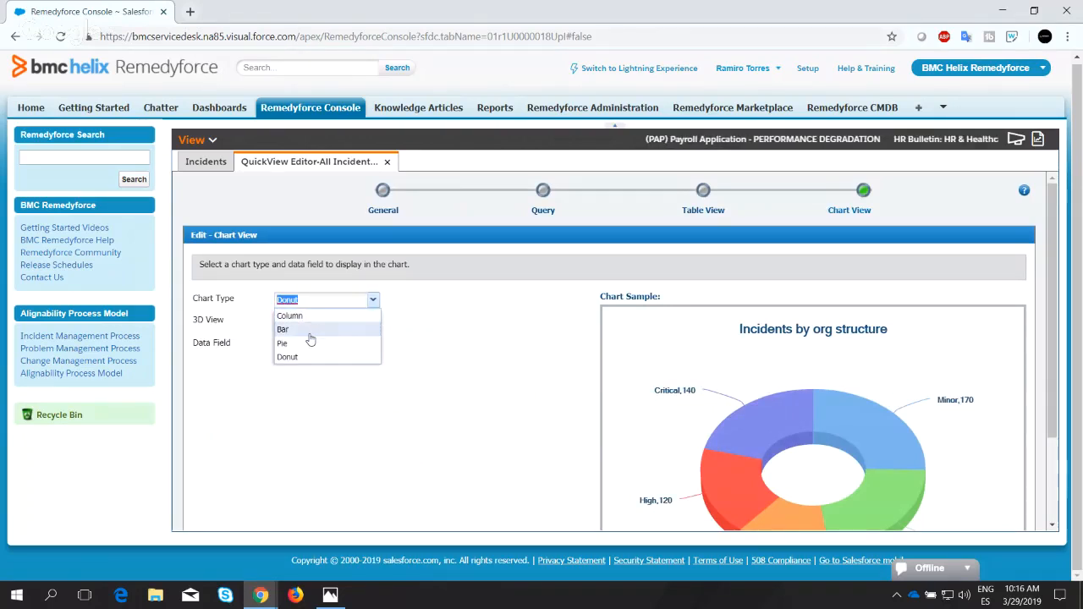
pyautogui.click(310, 330)
# Set the bar chart's sorting to Values Ascending in the chart options, and save and close the QuickView.
pyautogui.scroll(-3, 303, 359)
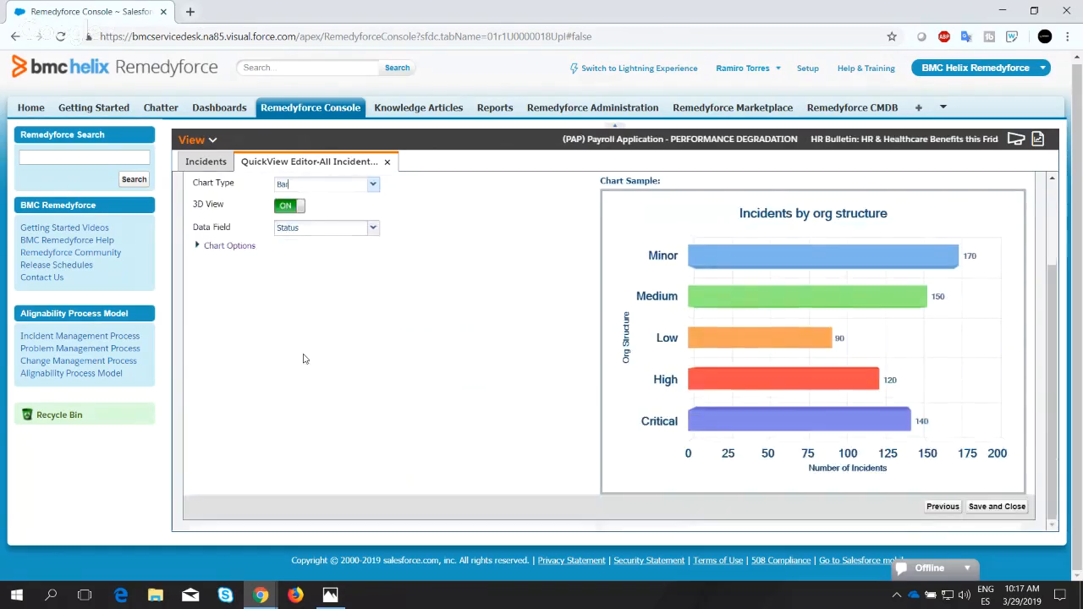
pyautogui.click(199, 246)
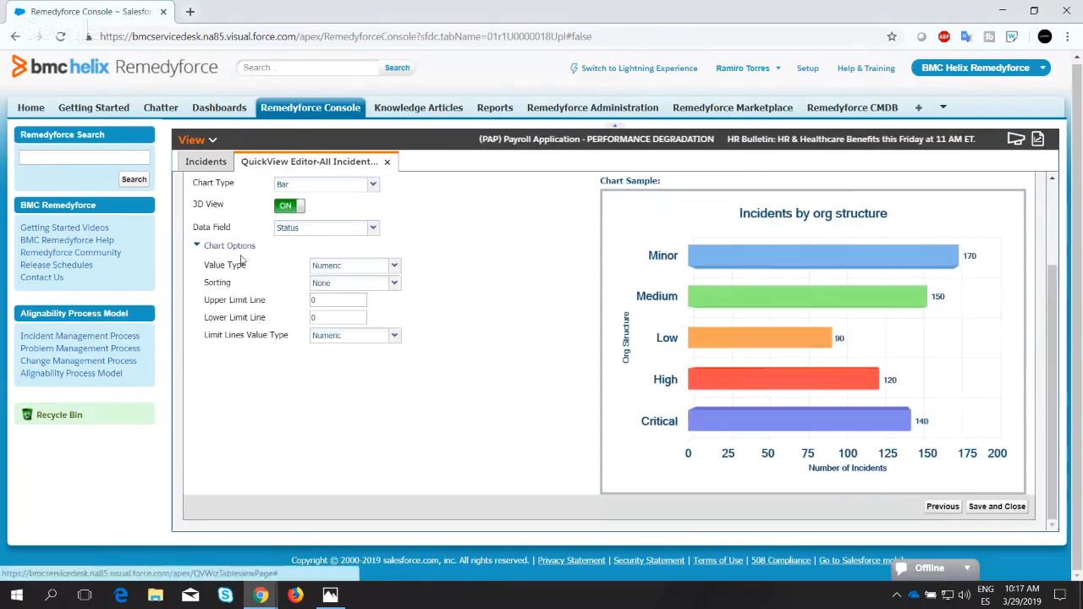
pyautogui.moveTo(379, 269)
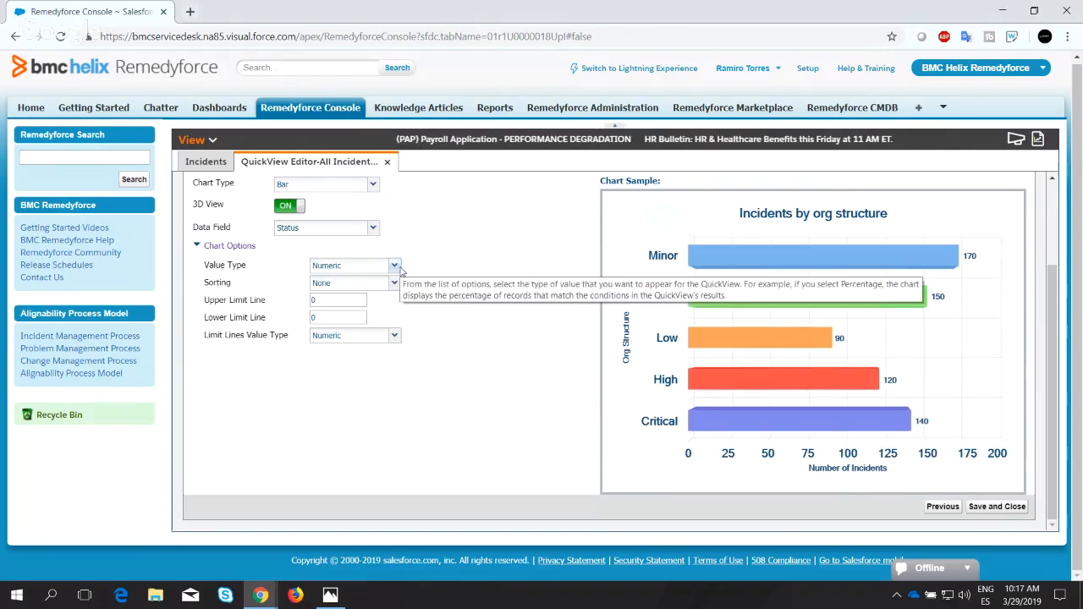
pyautogui.click(394, 266)
pyautogui.click(428, 265)
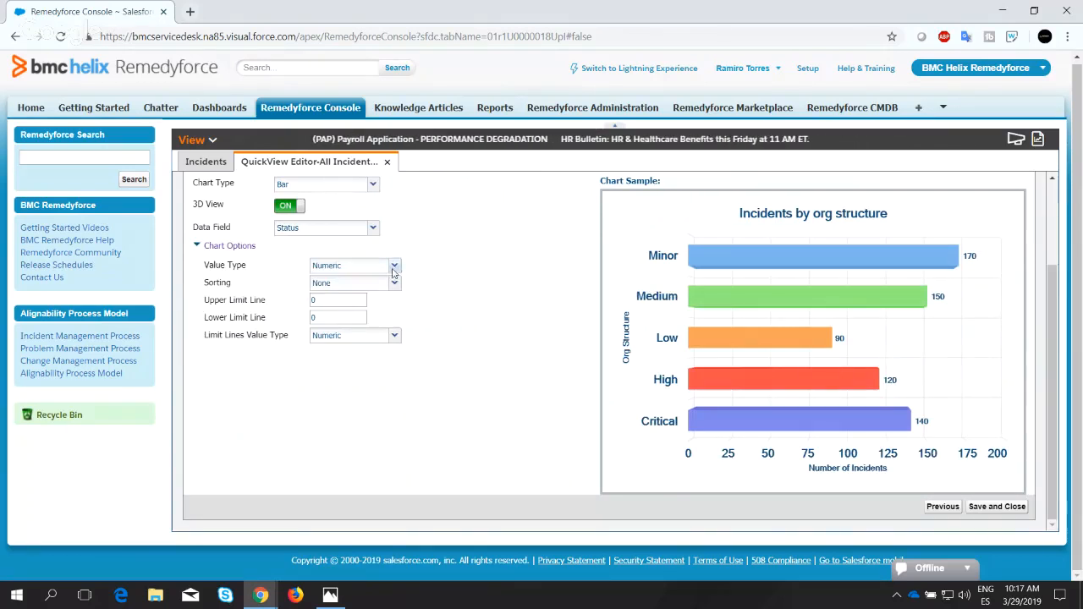
pyautogui.click(334, 283)
pyautogui.click(361, 313)
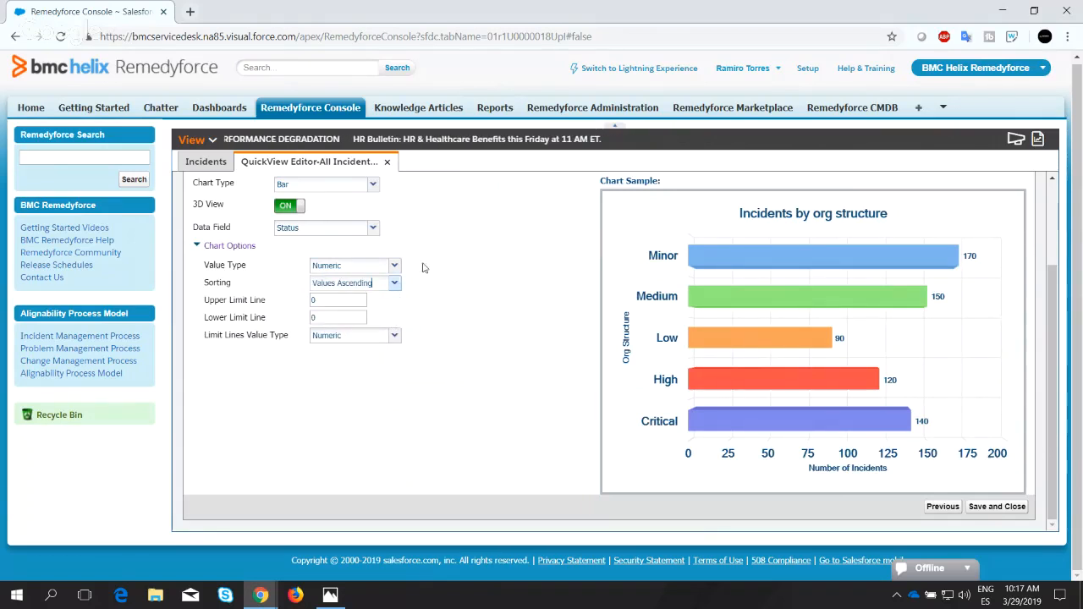
pyautogui.click(990, 508)
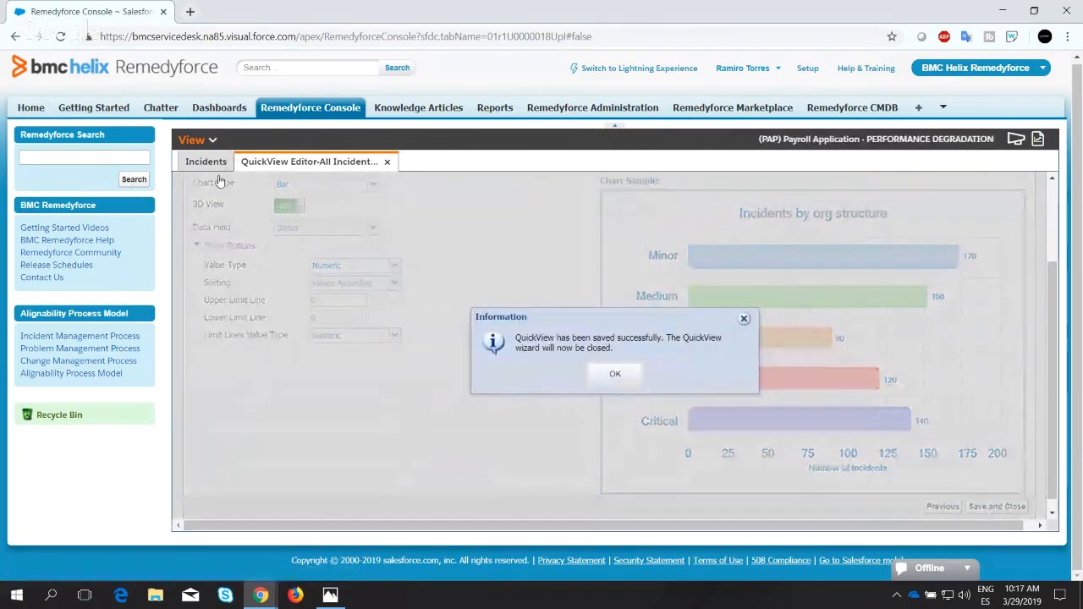
pyautogui.click(615, 373)
# Open the saved "All Incidents created by Email by Status" QuickView and display it as a chart.
pyautogui.click(193, 140)
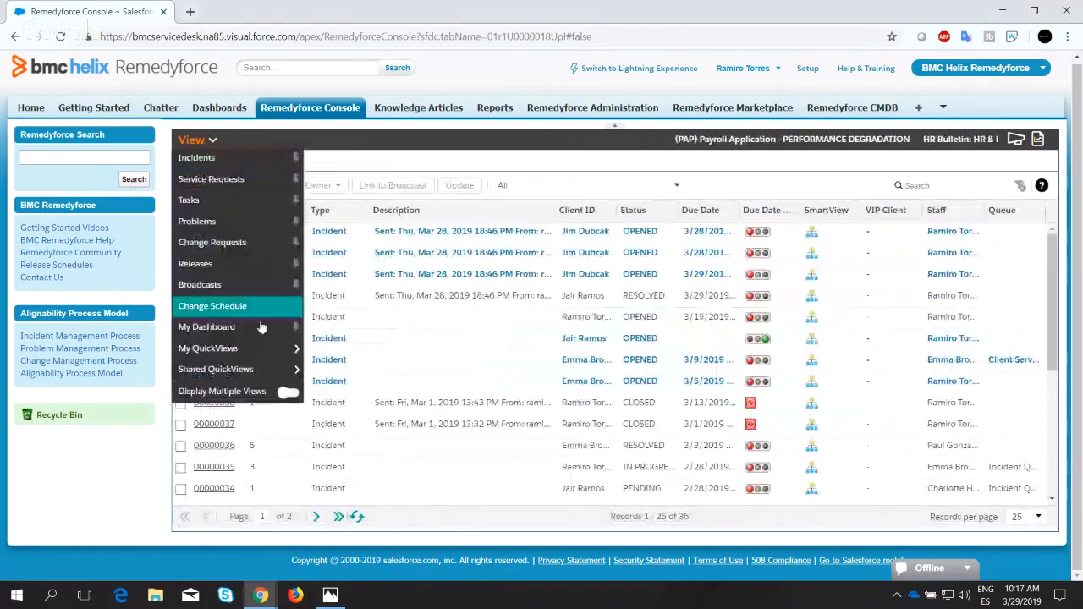
pyautogui.moveTo(246, 348)
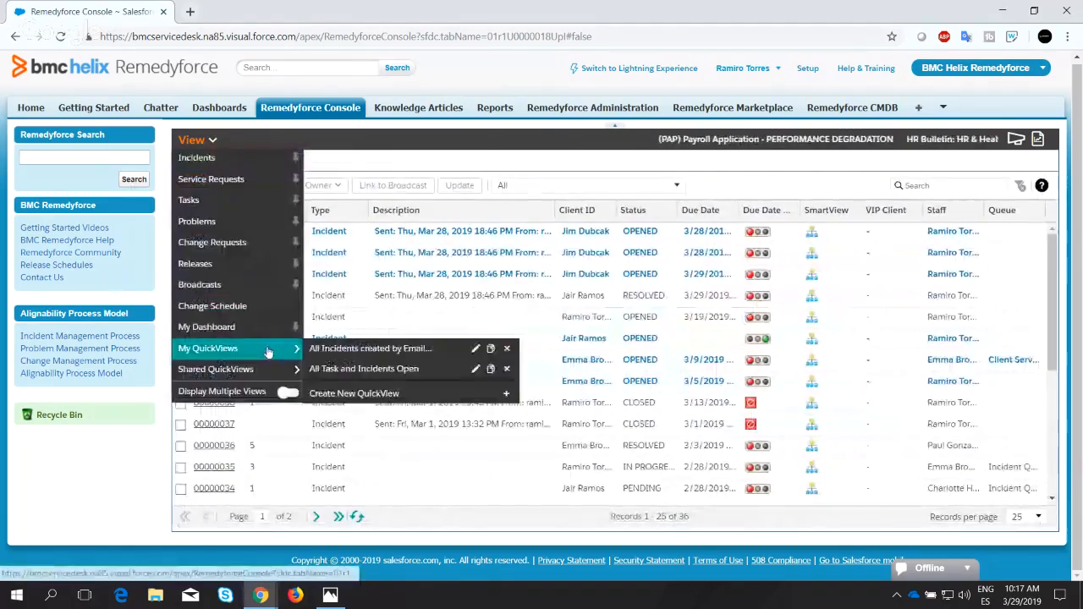
pyautogui.click(426, 358)
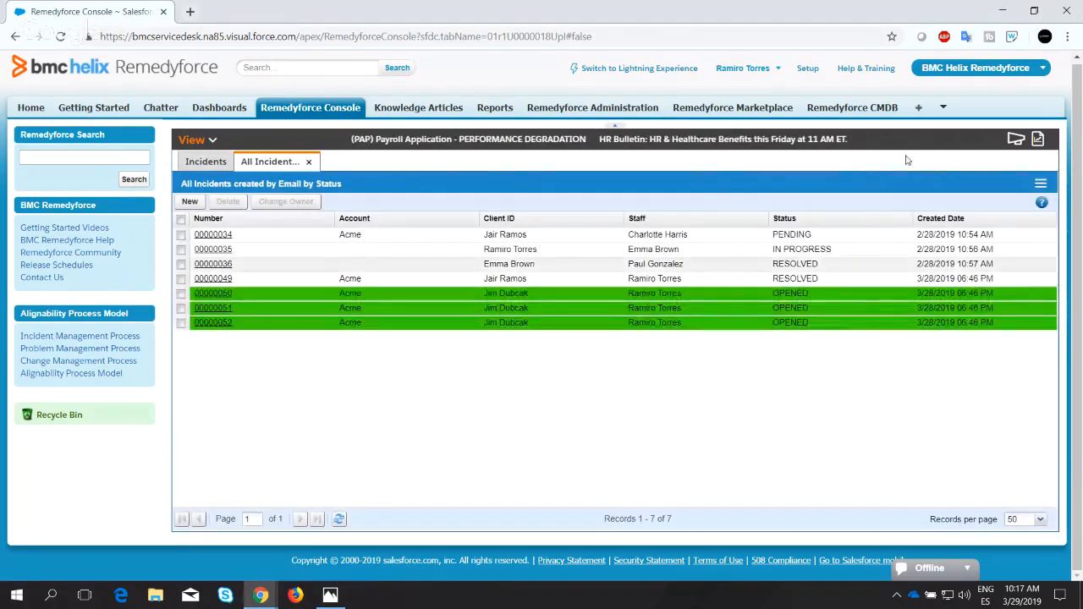
pyautogui.click(1041, 184)
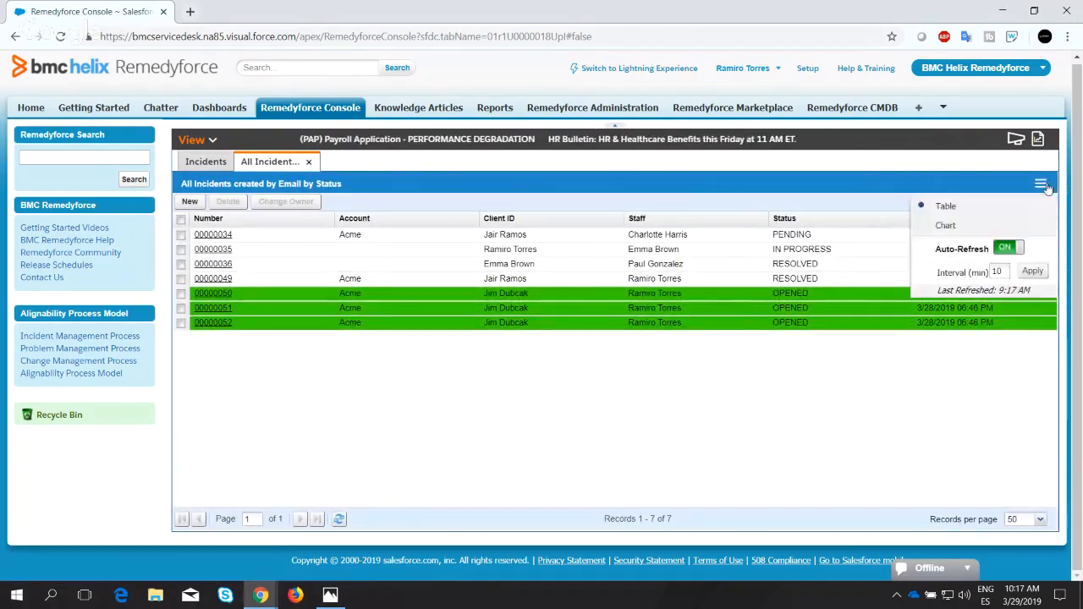
pyautogui.click(941, 225)
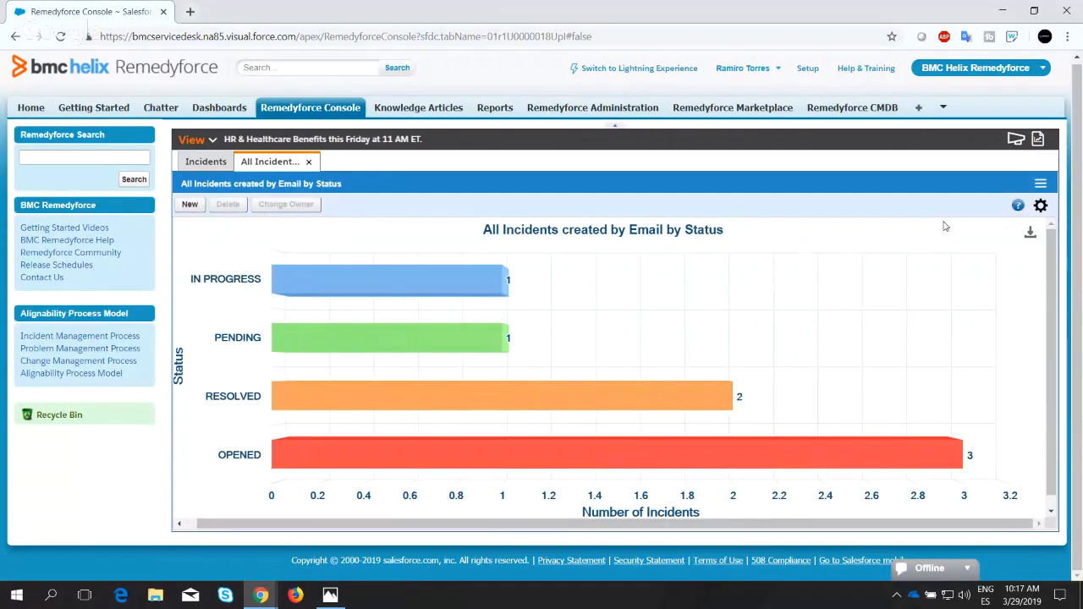
# Adjust the bar chart's 3D view to Alpha 4, Beta -8 and Depth 54.
pyautogui.click(1041, 207)
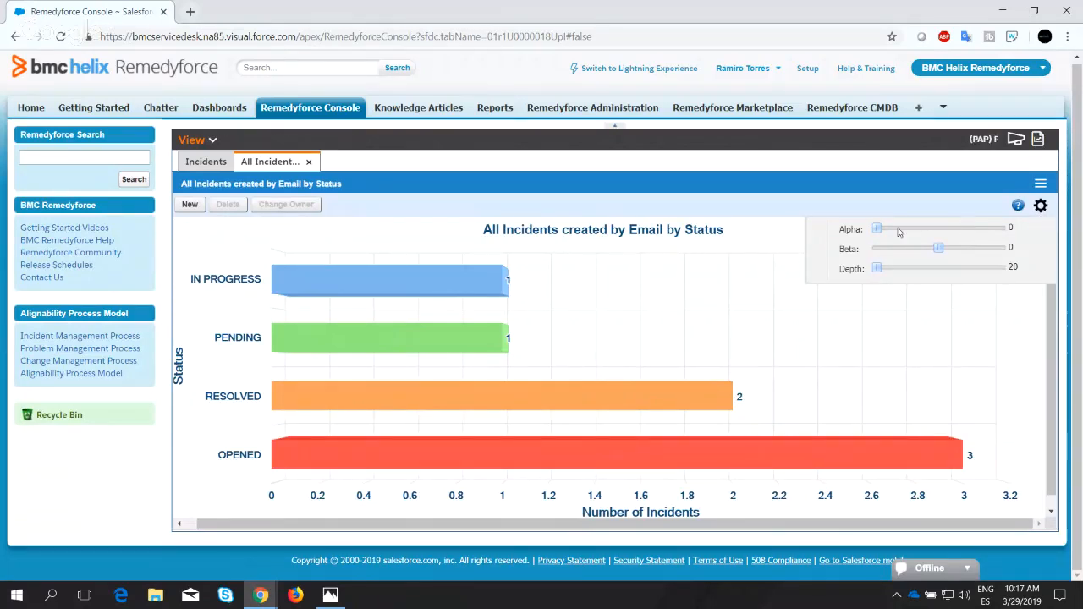
pyautogui.moveTo(878, 230); pyautogui.dragTo(877, 234)
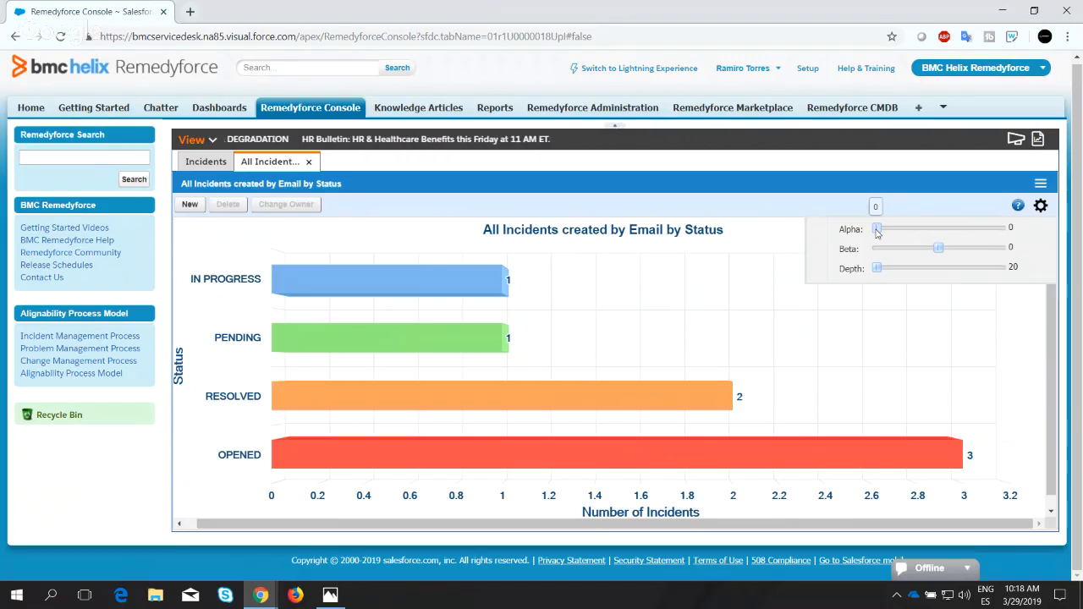
pyautogui.click(349, 233)
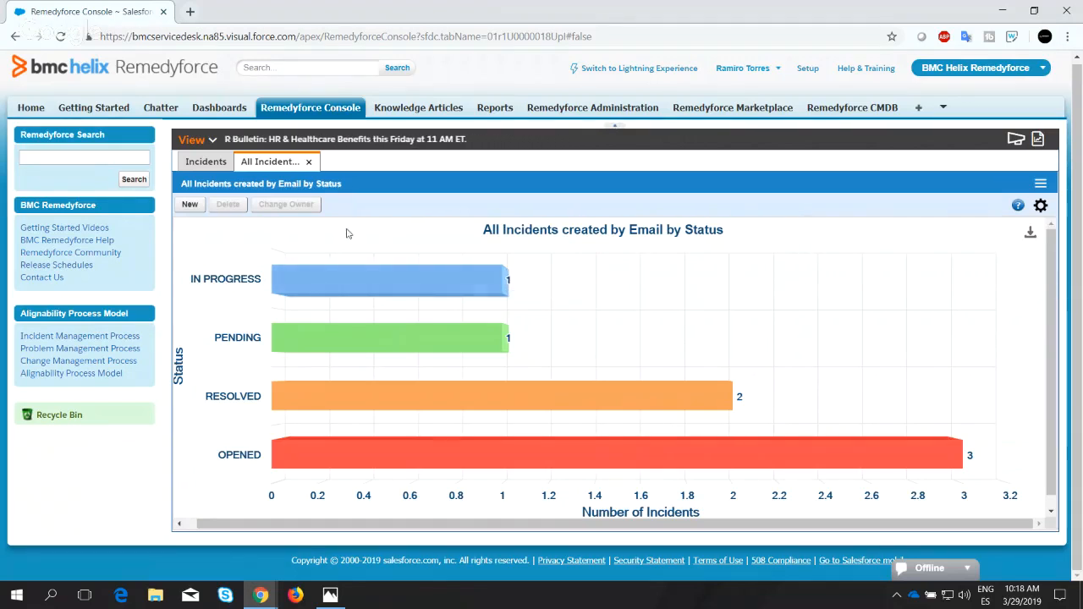
pyautogui.click(1042, 207)
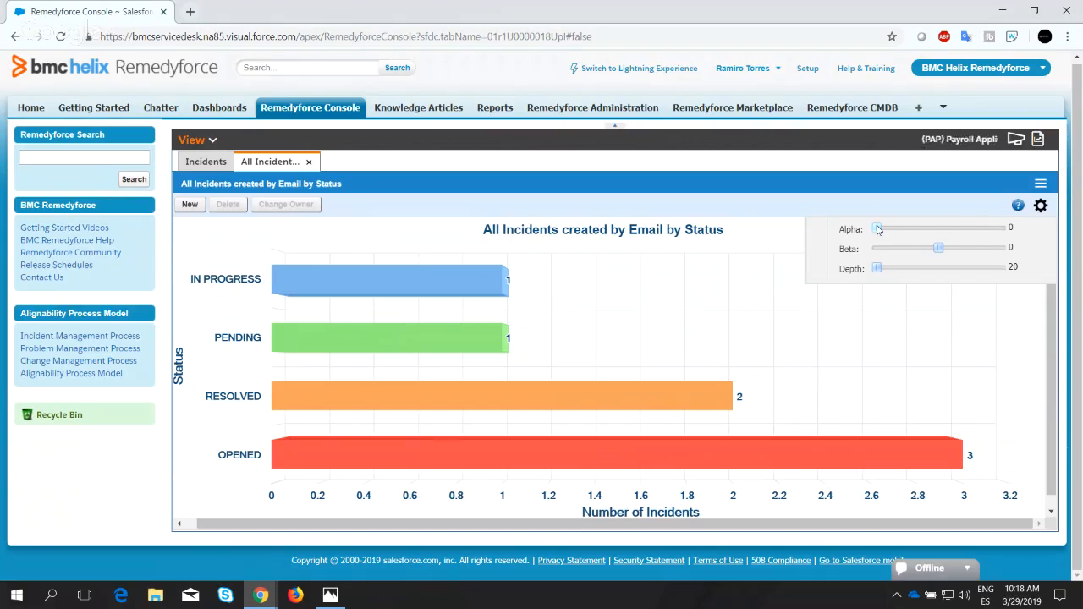
pyautogui.moveTo(878, 272)
pyautogui.mouseDown()
pyautogui.moveTo(902, 271)
pyautogui.moveTo(872, 272)
pyautogui.mouseUp()
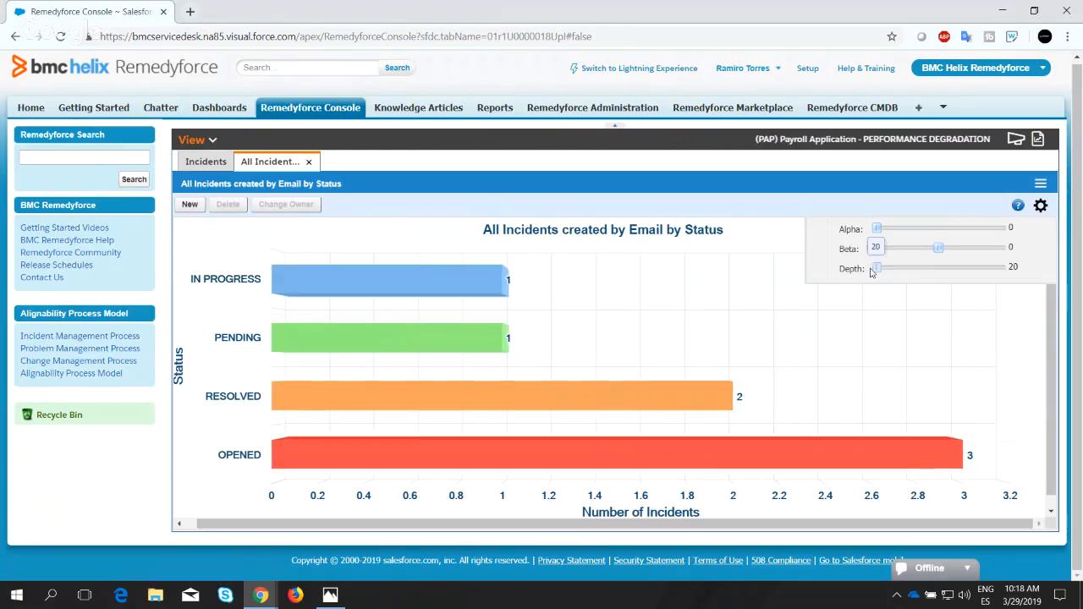
pyautogui.moveTo(939, 249); pyautogui.dragTo(887, 229)
pyautogui.moveTo(881, 271); pyautogui.dragTo(931, 272)
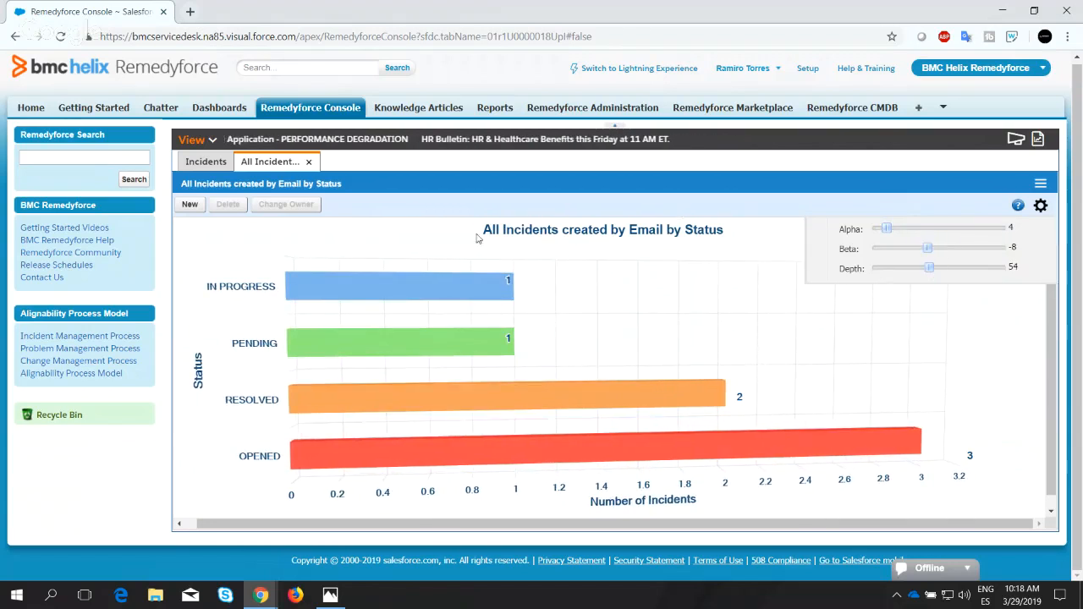
# Close the bar chart's 3D view settings and examine the chart's download option and status bars.
pyautogui.click(1041, 206)
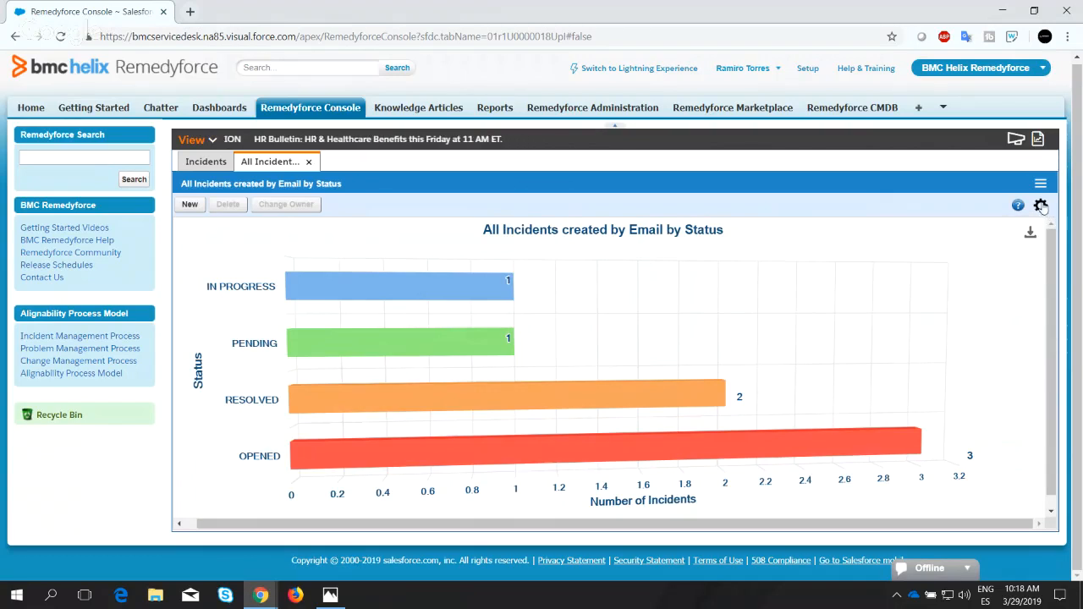
pyautogui.click(1033, 233)
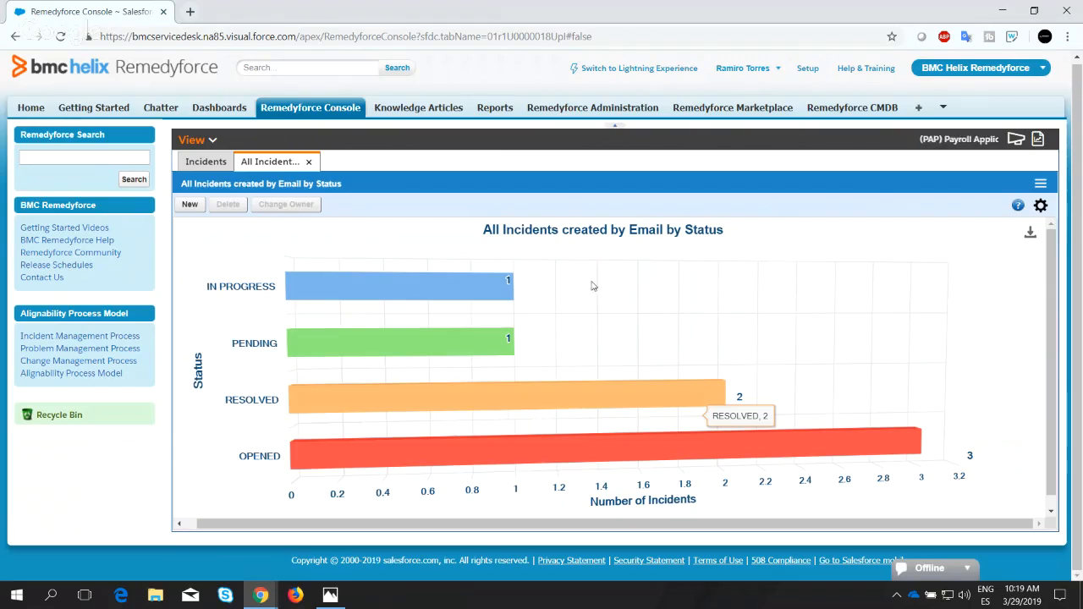
pyautogui.moveTo(509, 282)
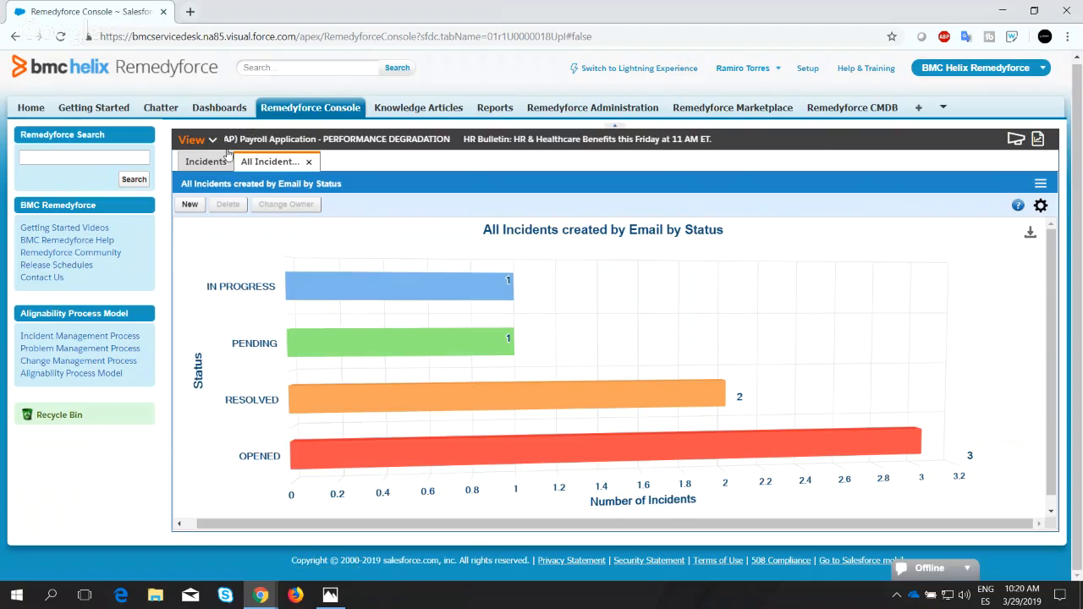
# Open My Dashboard and display its "All Task and Incidents Open" QuickView as a chart.
pyautogui.click(193, 140)
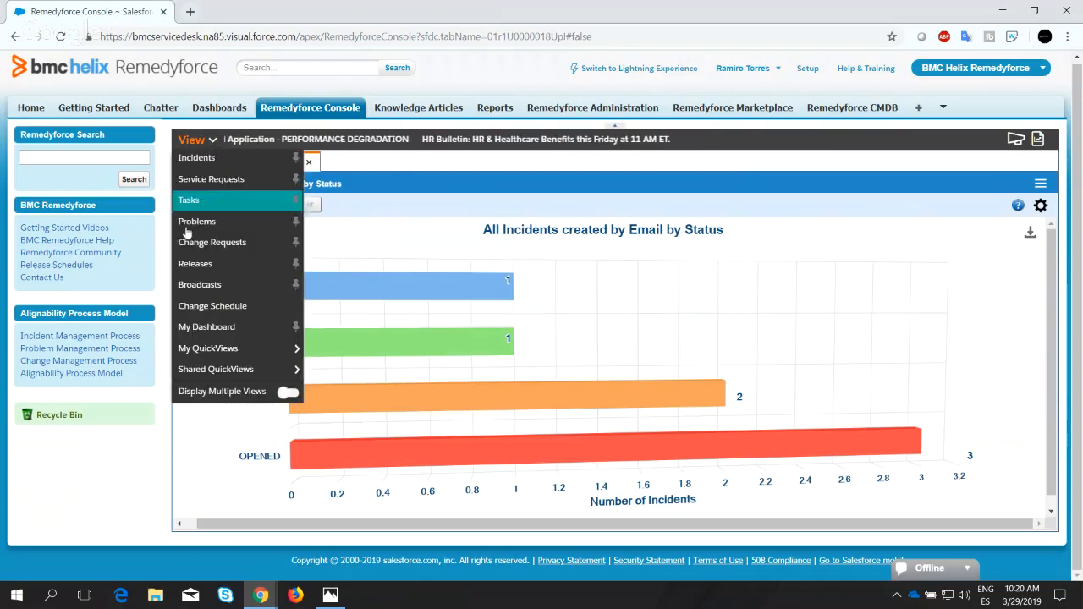
pyautogui.click(243, 327)
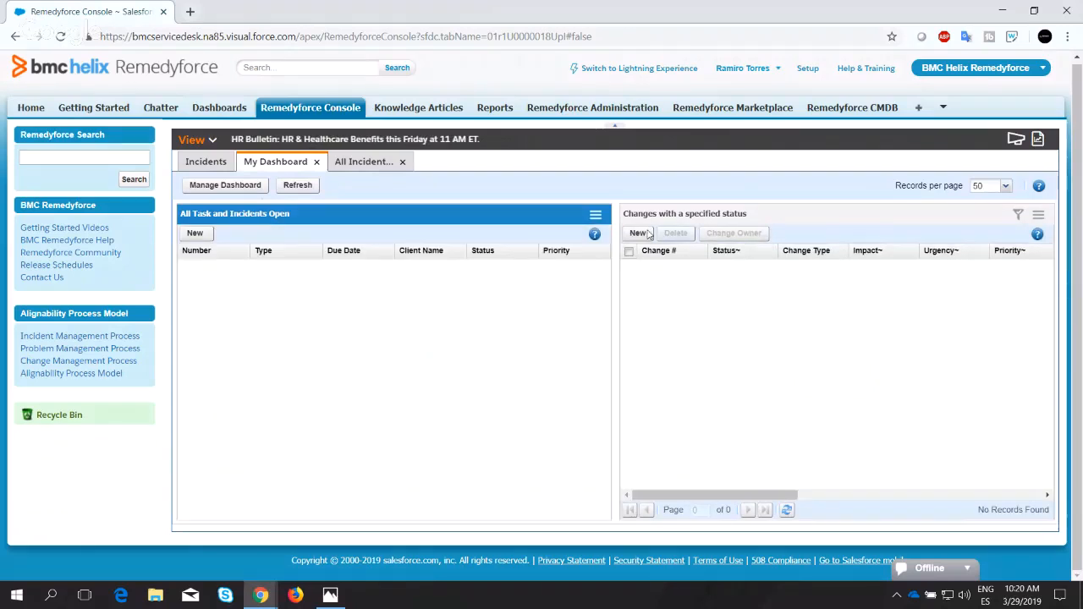
pyautogui.click(595, 217)
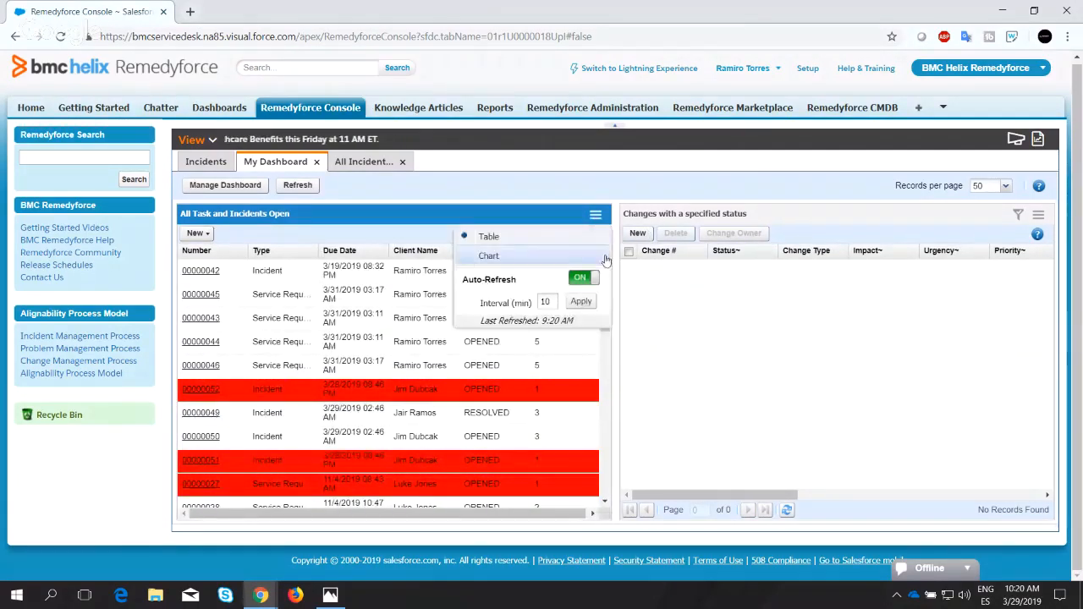
pyautogui.click(493, 254)
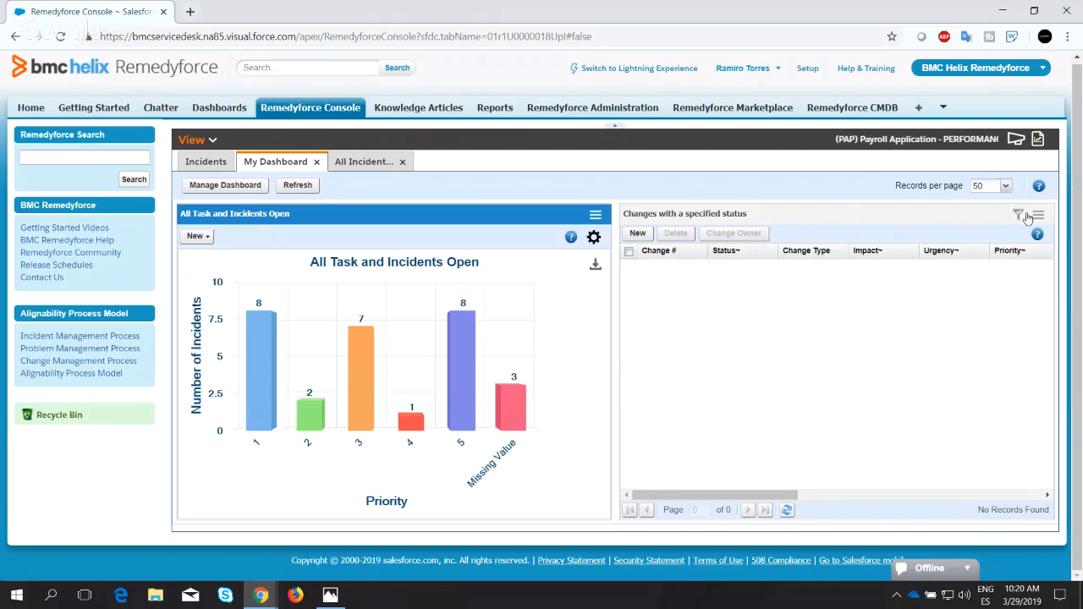
# Remove the "All Task and Incidents Open" QuickView from My Dashboard and apply the new selection.
pyautogui.click(250, 191)
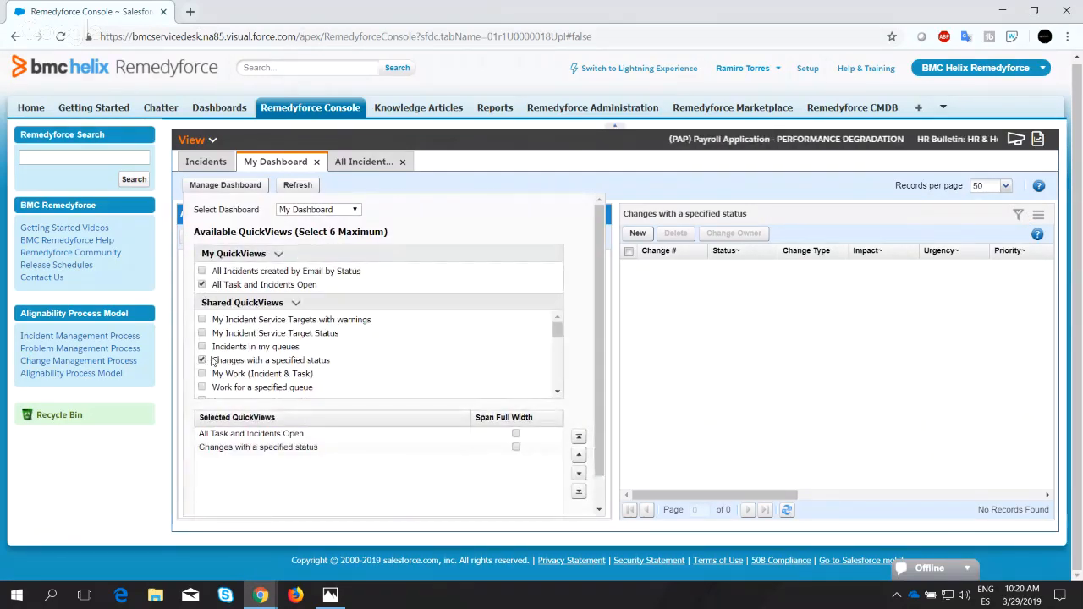
pyautogui.click(202, 285)
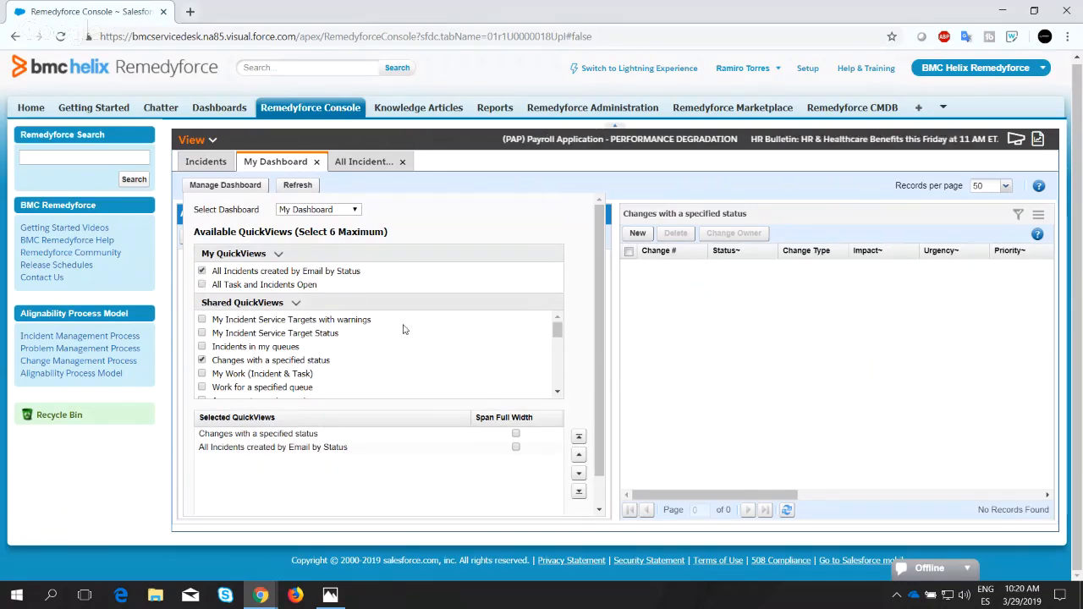
pyautogui.scroll(-5, 403, 329)
pyautogui.scroll(-1, 399, 507)
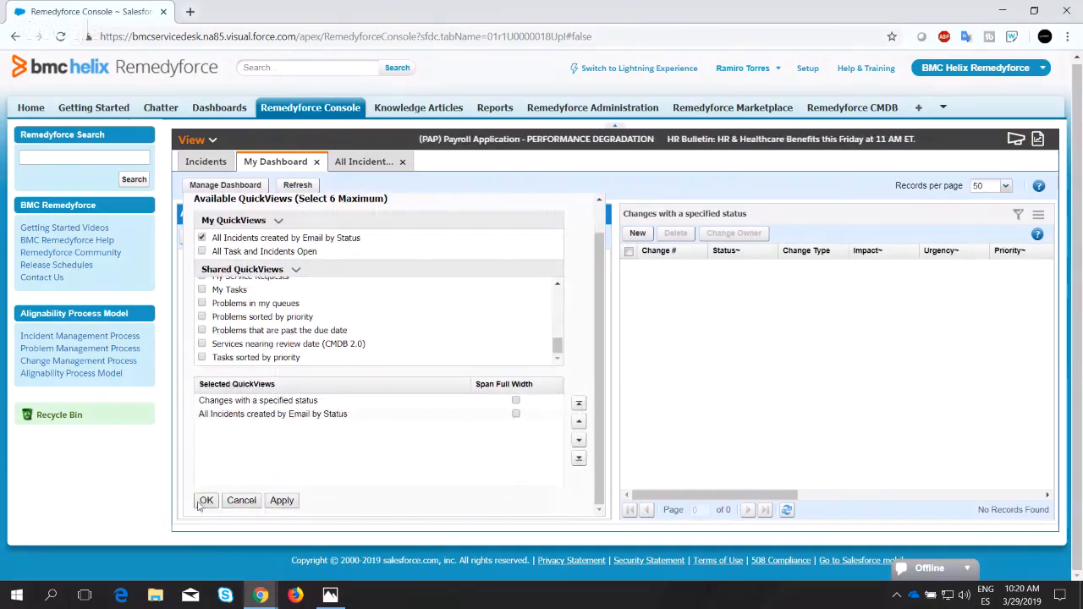
pyautogui.click(206, 500)
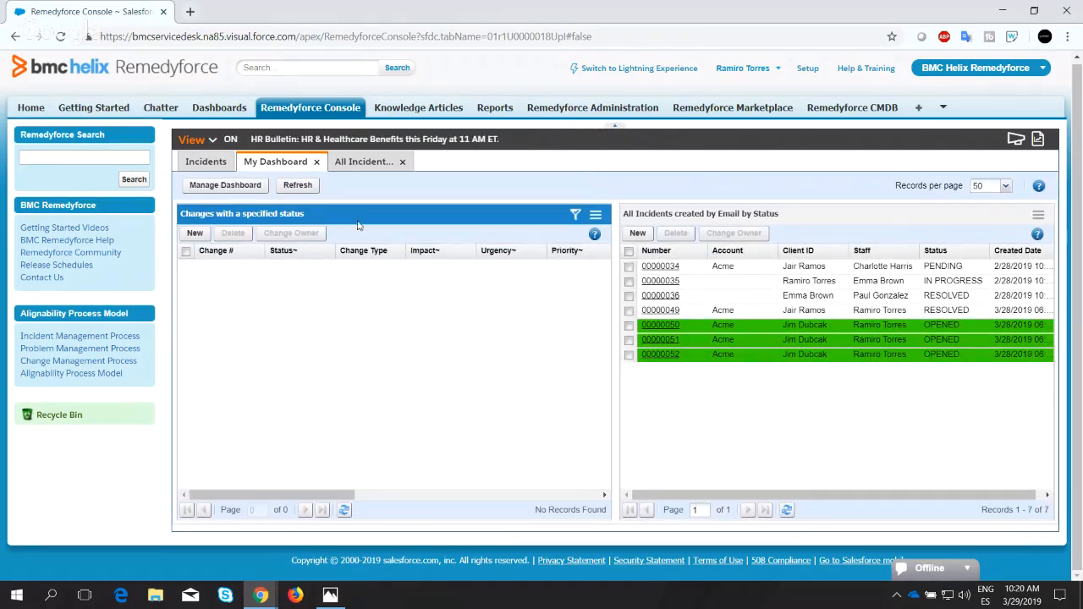
# Display the dashboard's "Changes with a specified status" and "All Incidents created by Email by Status" QuickViews as charts.
pyautogui.click(595, 216)
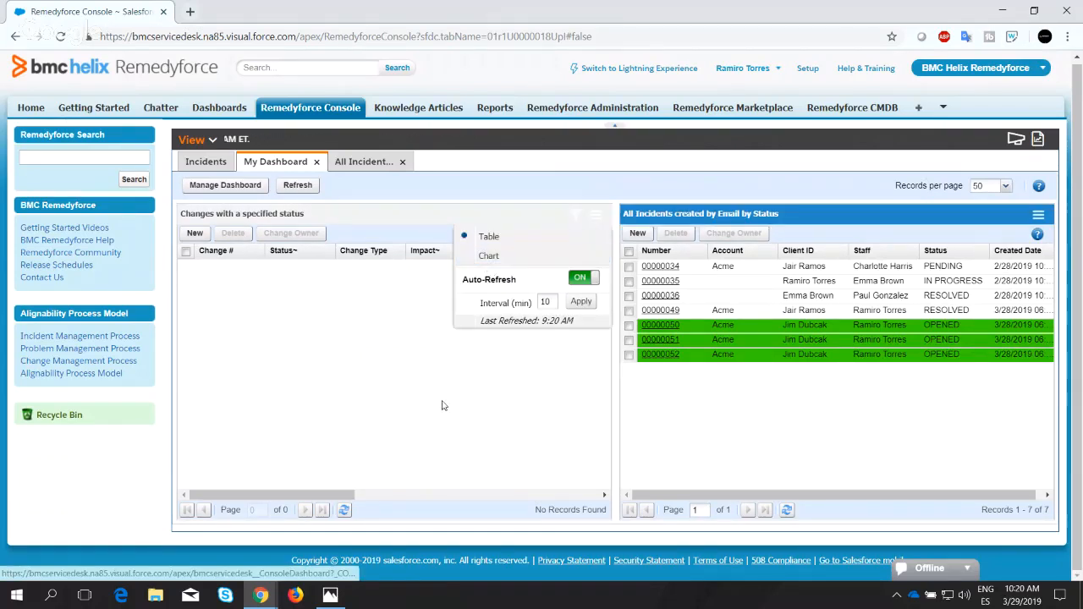
pyautogui.click(490, 257)
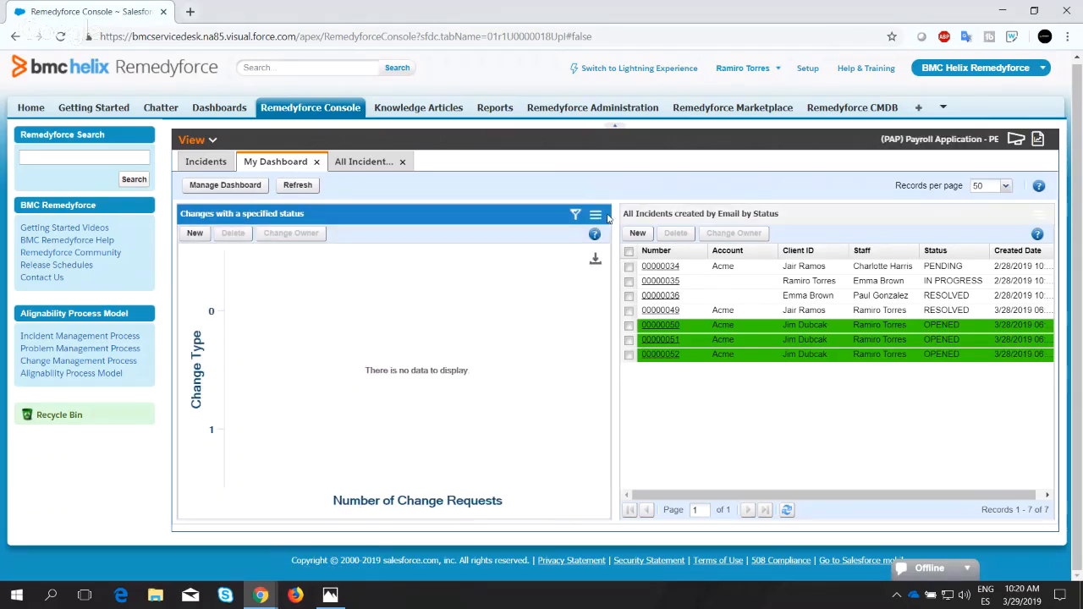
pyautogui.click(1038, 215)
pyautogui.click(935, 254)
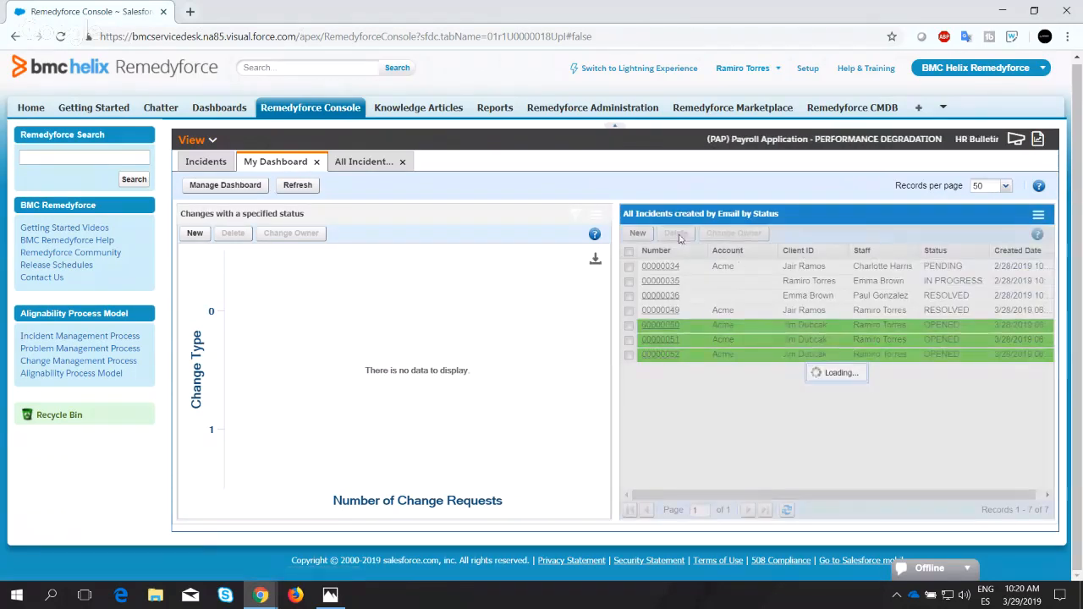
# Switch the dashboard's "Changes with a specified status" QuickView back to table display.
pyautogui.click(596, 215)
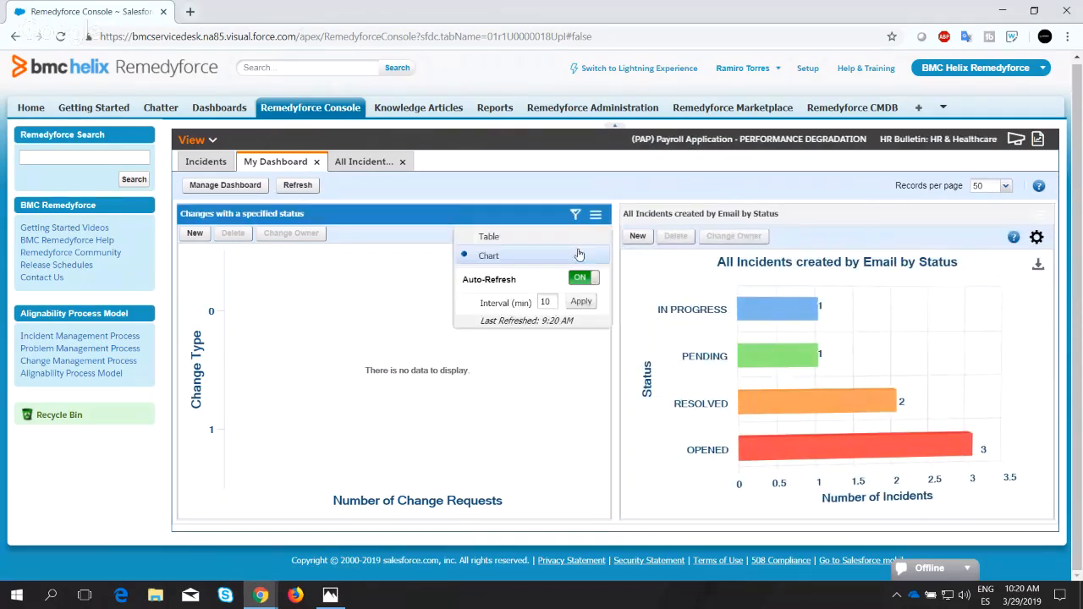
pyautogui.click(491, 237)
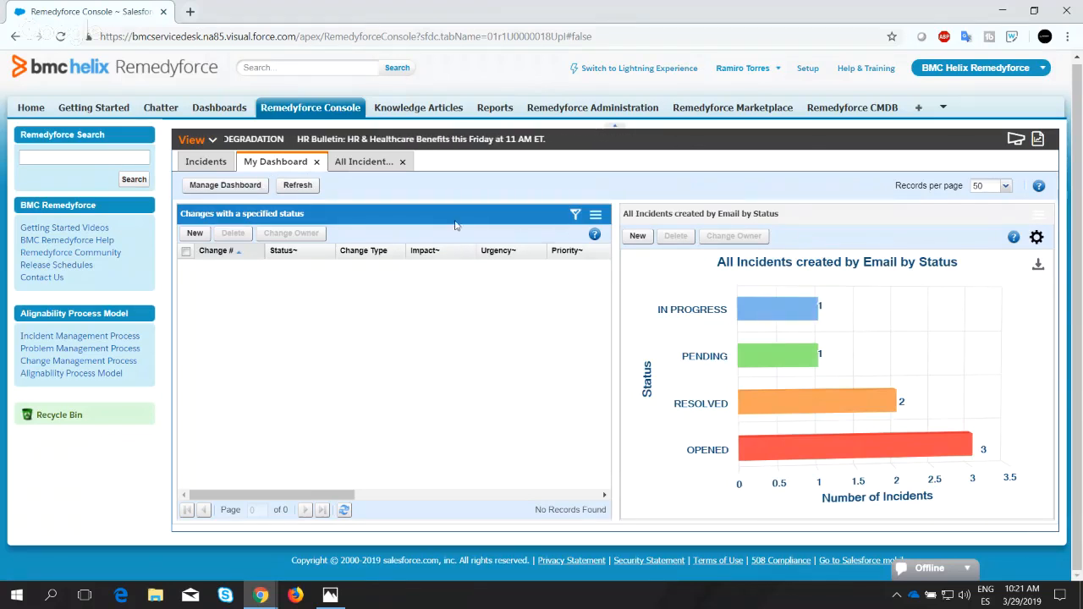
pyautogui.click(596, 216)
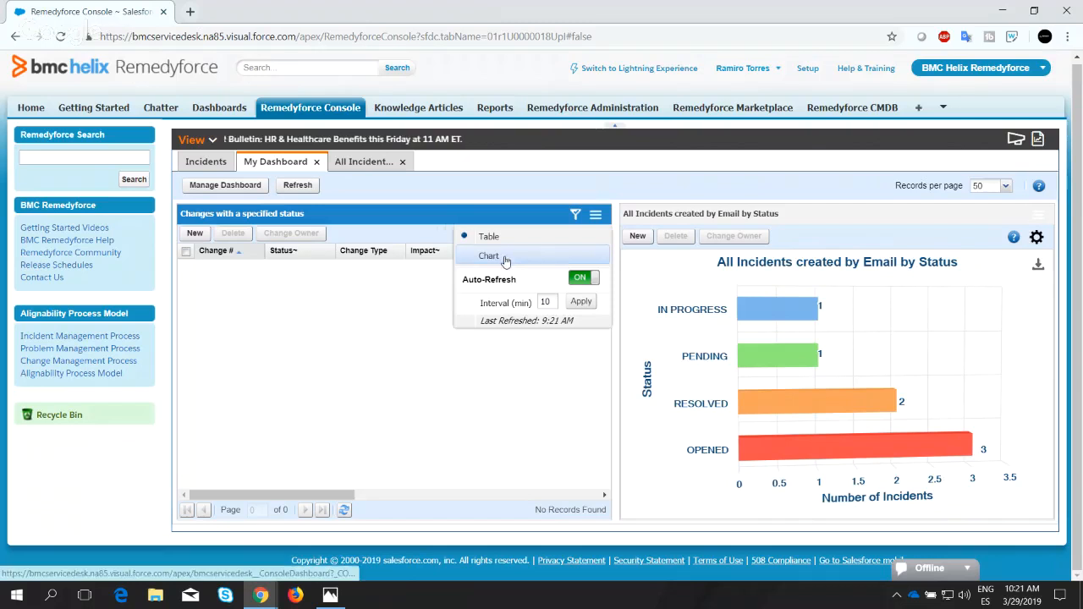
# Set My Dashboard to contain only the "All Task and Incidents Open" QuickView and apply the selection.
pyautogui.click(223, 186)
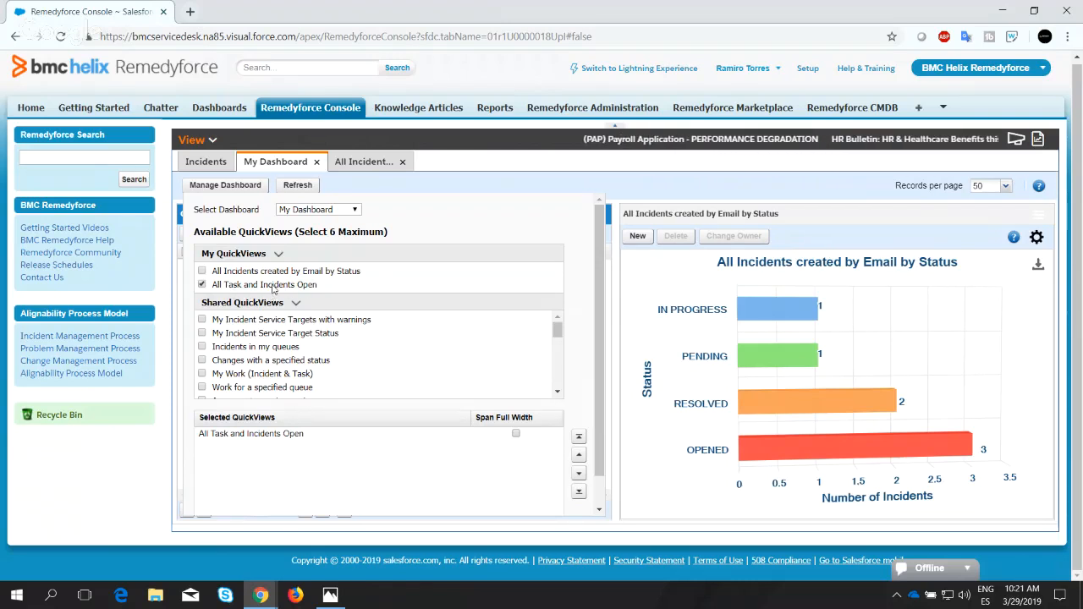
pyautogui.scroll(-8, 338, 355)
pyautogui.scroll(-2, 306, 491)
pyautogui.click(207, 500)
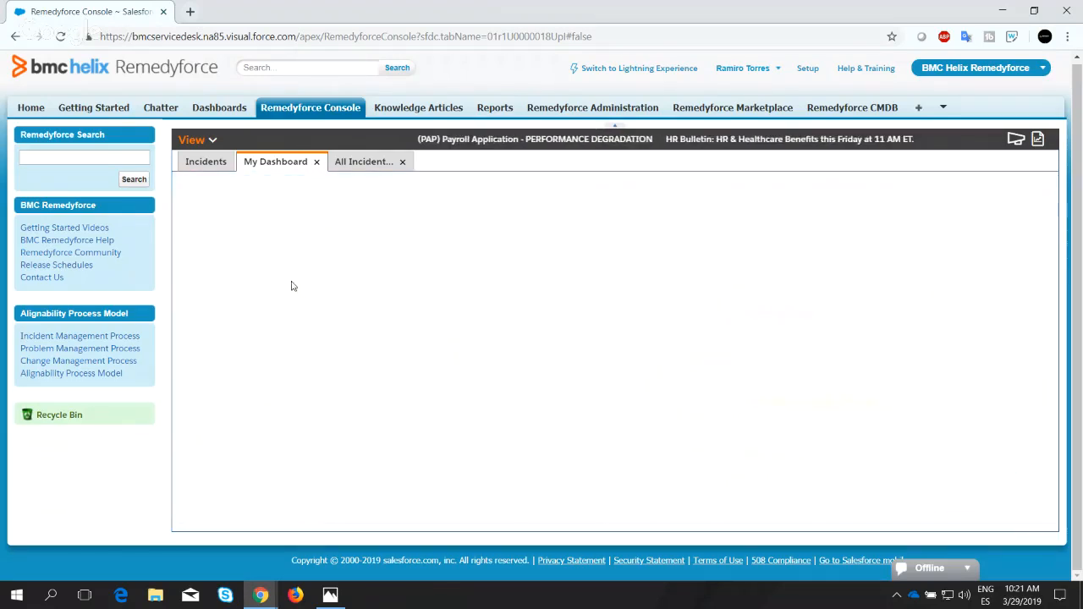
# Open the personal "All Task and Incidents Open" QuickView and review its color-coded incident, service request and task records.
pyautogui.click(209, 141)
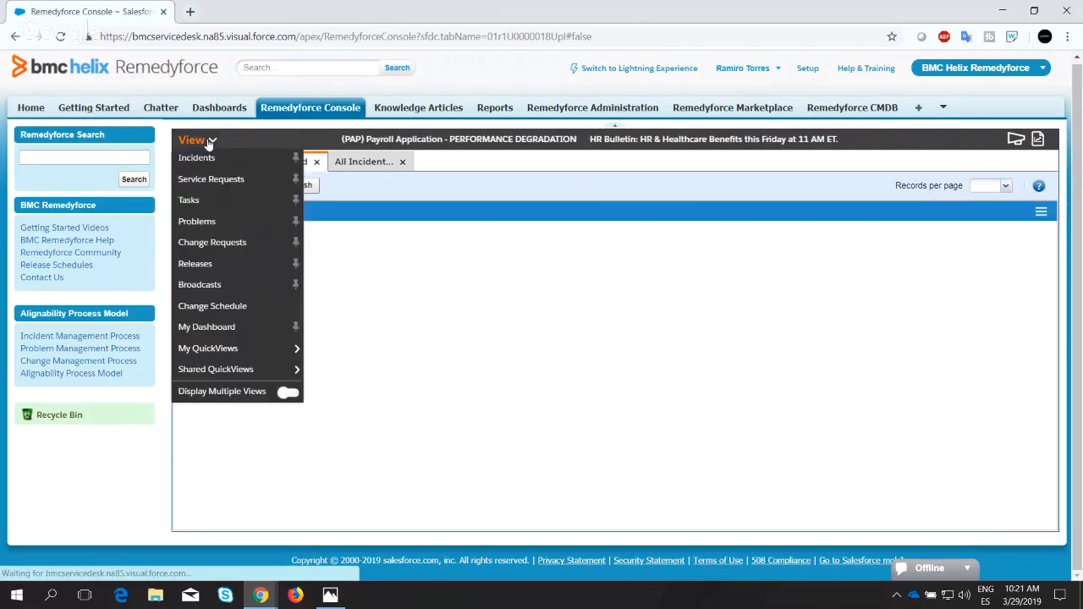
pyautogui.moveTo(254, 348)
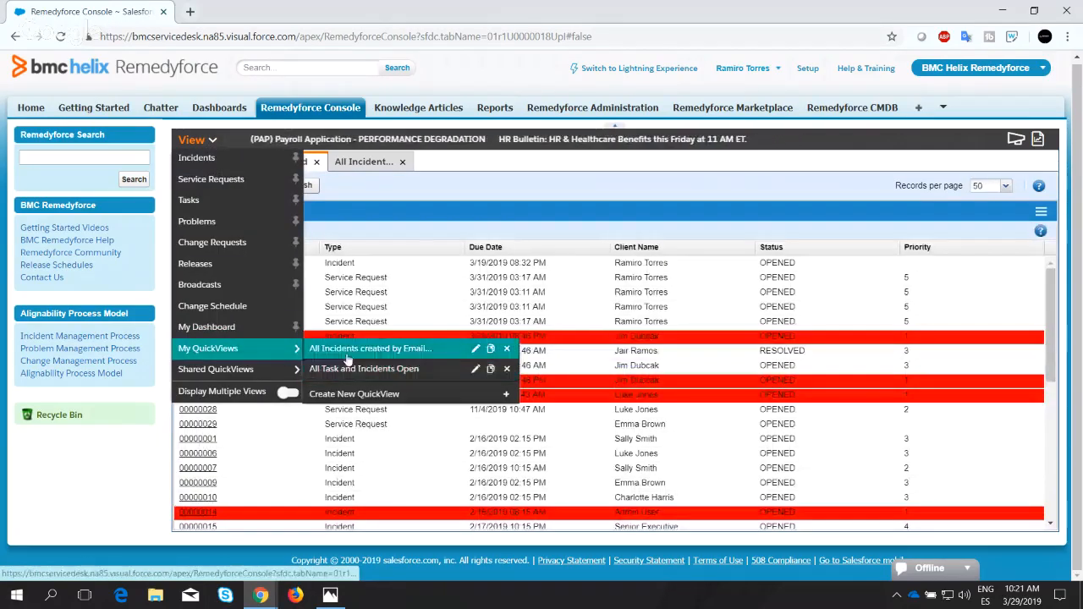
pyautogui.click(347, 369)
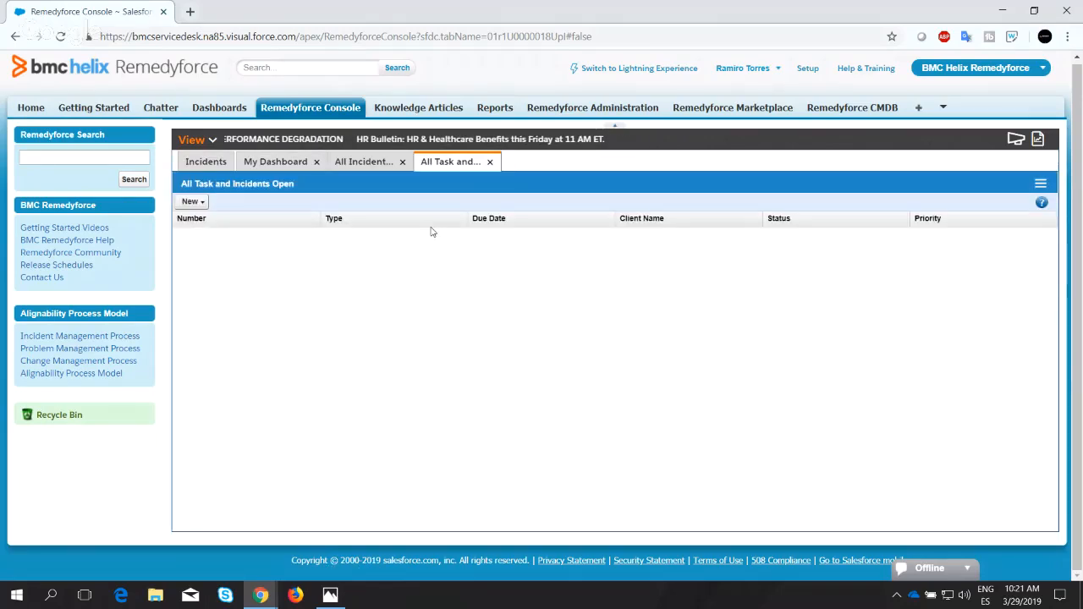
pyautogui.scroll(-1, 395, 315)
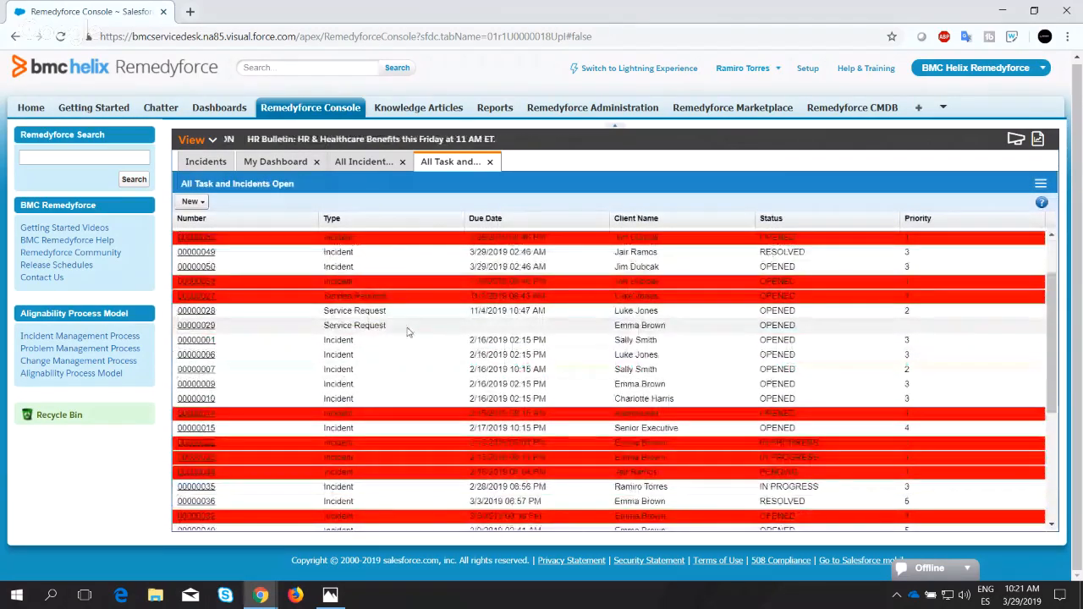
pyautogui.scroll(1, 400, 356)
pyautogui.scroll(1, 390, 330)
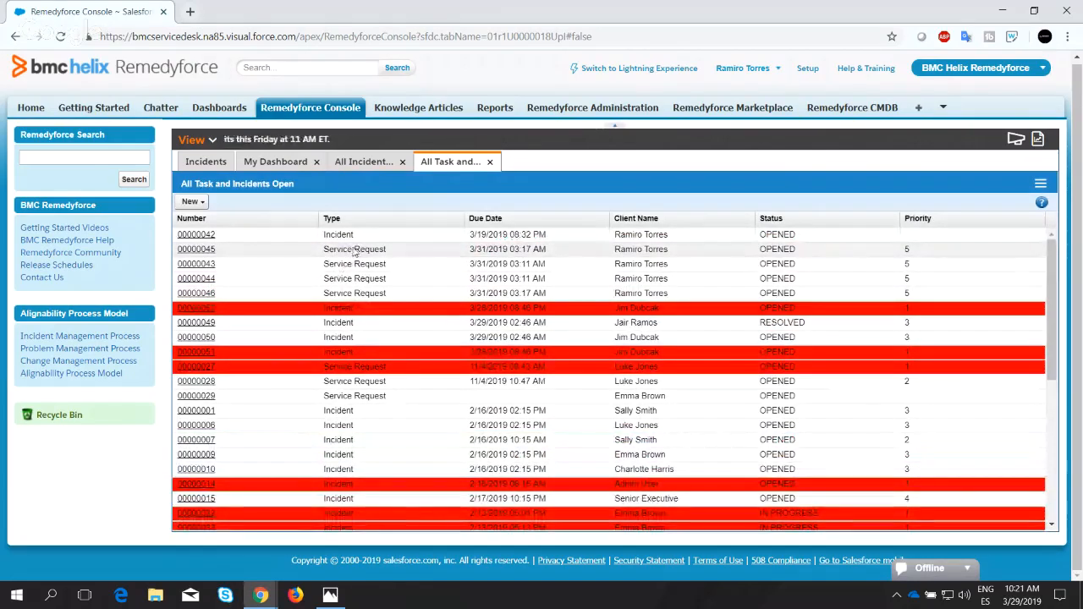
pyautogui.scroll(-5, 348, 287)
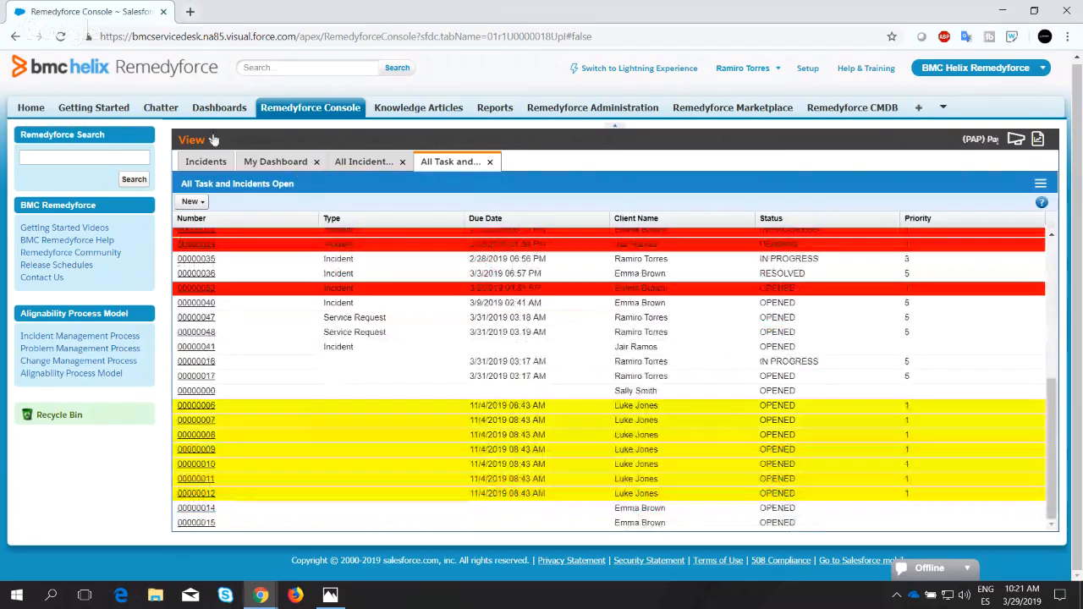
pyautogui.scroll(3, 336, 343)
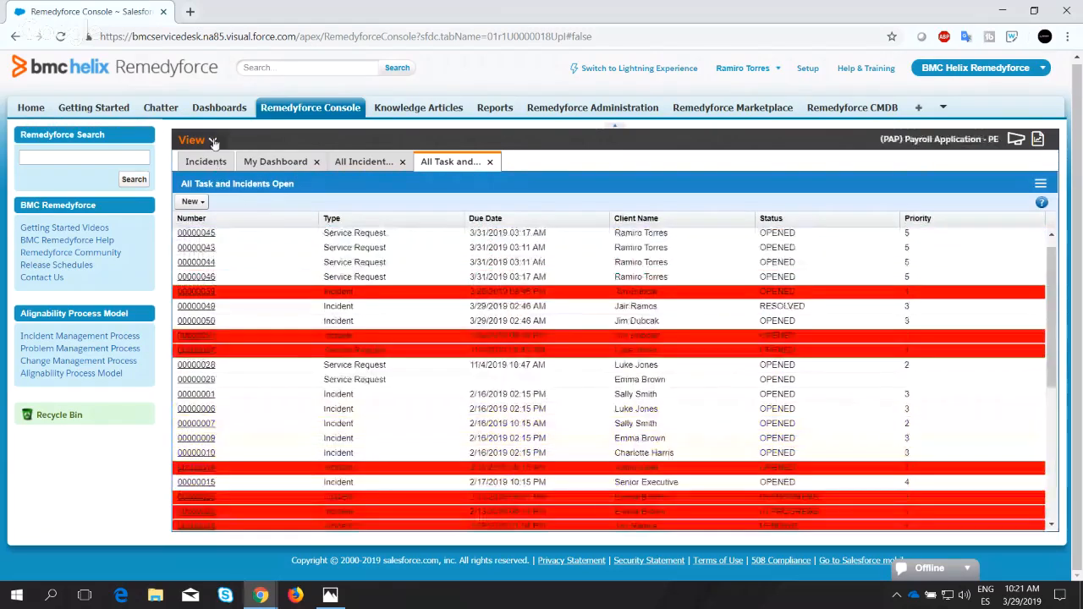
# Open the "All Task and Incidents Open" QuickView for editing and close the dashboard and the other open QuickViews.
pyautogui.click(213, 142)
pyautogui.moveTo(262, 349)
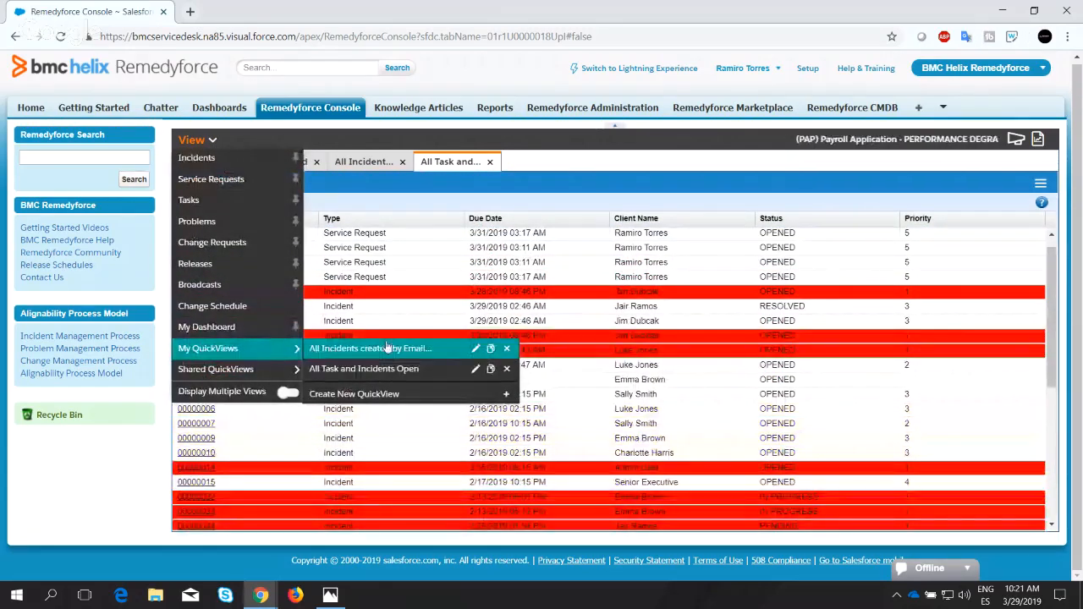
pyautogui.click(476, 370)
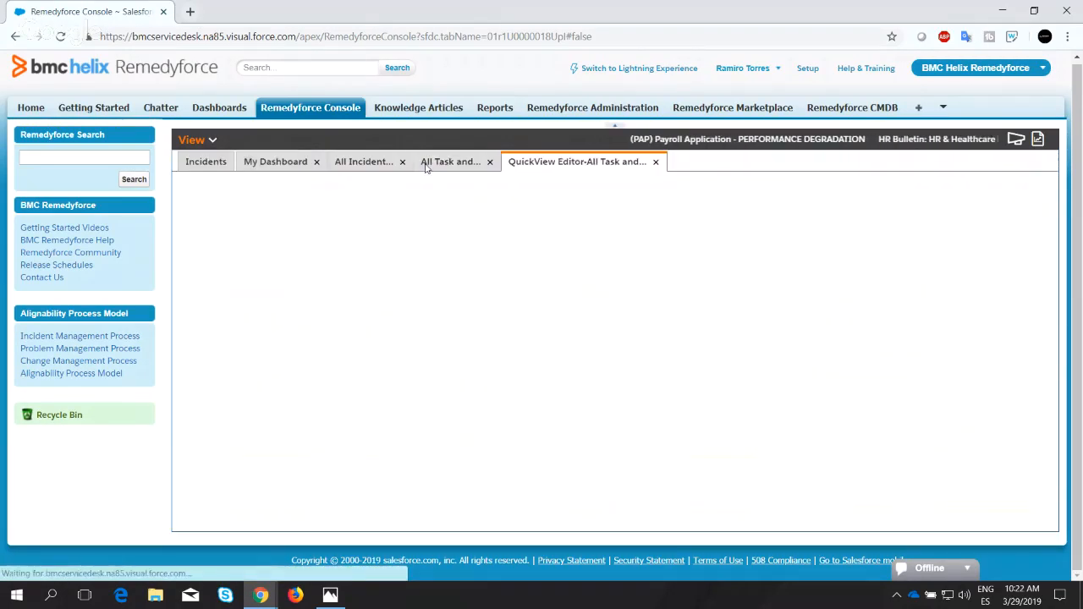
pyautogui.click(316, 163)
pyautogui.click(310, 163)
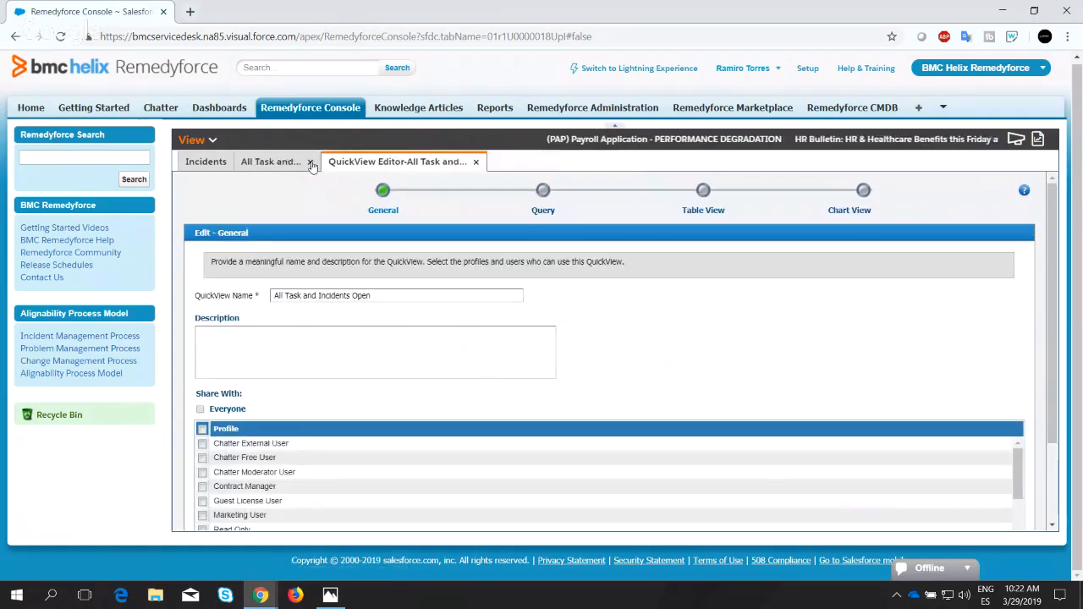
pyautogui.click(311, 162)
# Share the QuickView with Everyone and continue to its query settings.
pyautogui.click(201, 408)
pyautogui.scroll(-5, 593, 398)
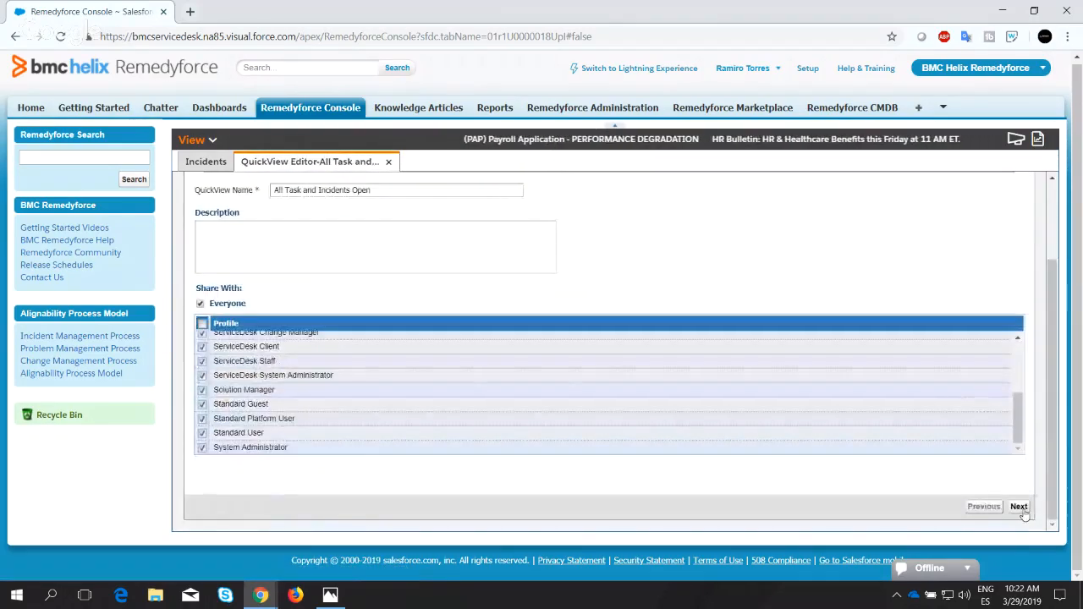
pyautogui.click(1020, 509)
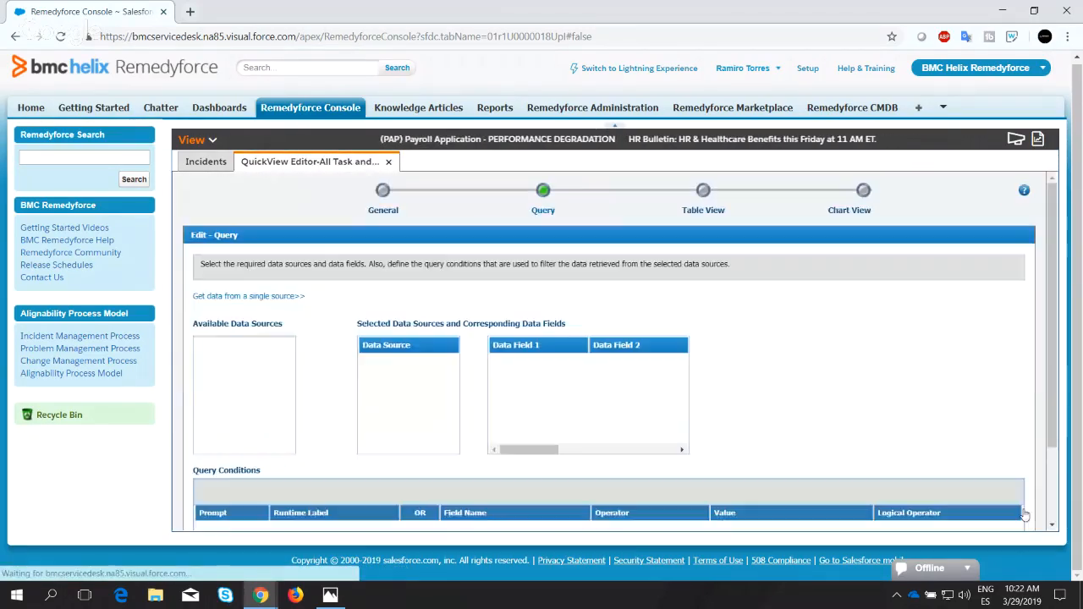
# Review the QuickView's query conditions and table color coding, and proceed to its chart view settings.
pyautogui.scroll(-1, 947, 417)
pyautogui.scroll(-1, 948, 417)
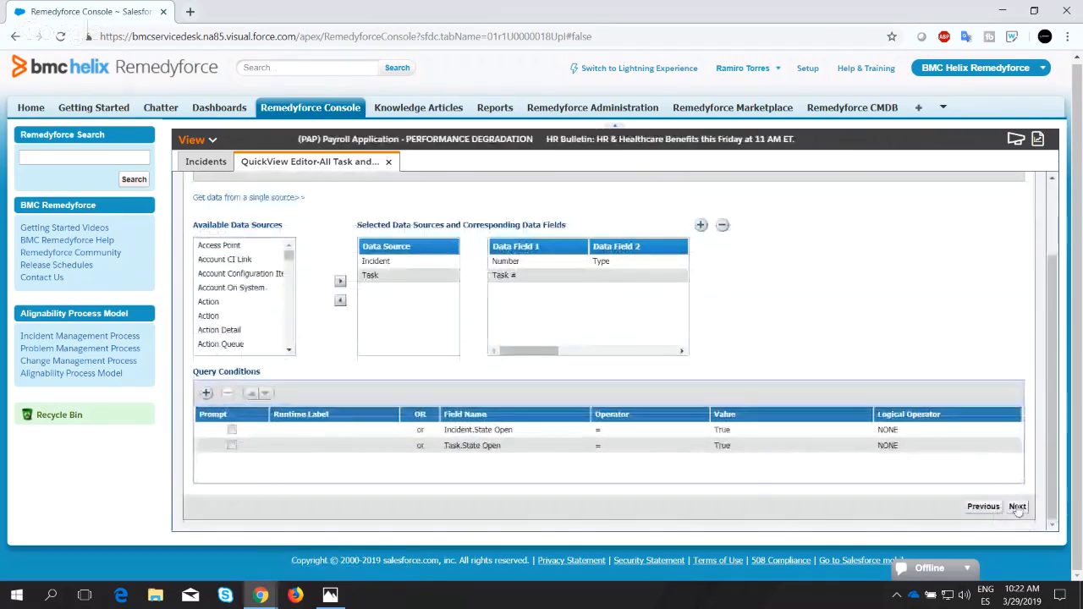
pyautogui.click(1017, 507)
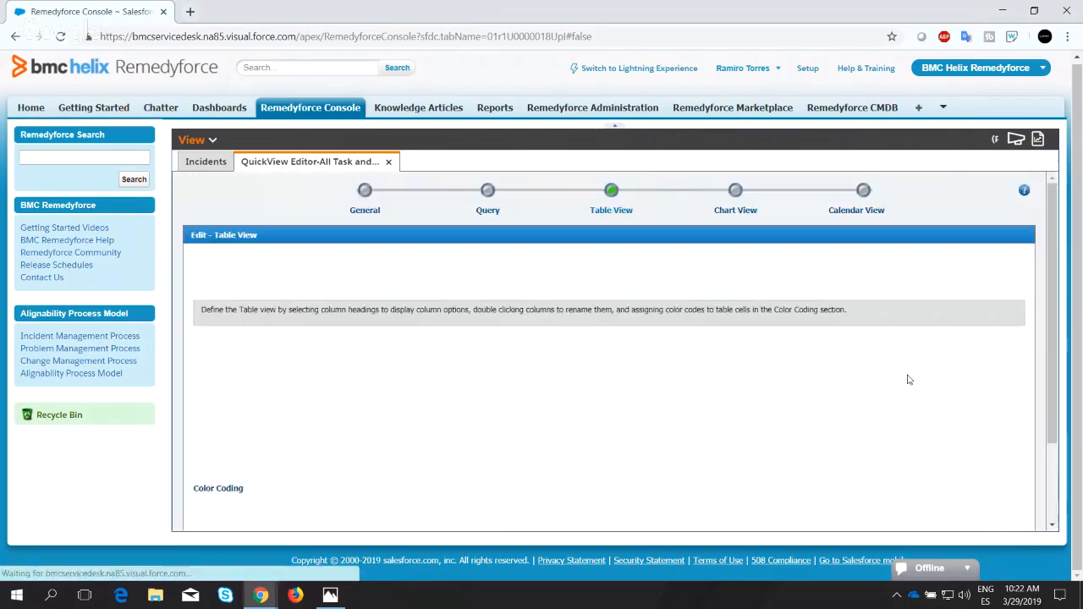
pyautogui.scroll(-3, 995, 445)
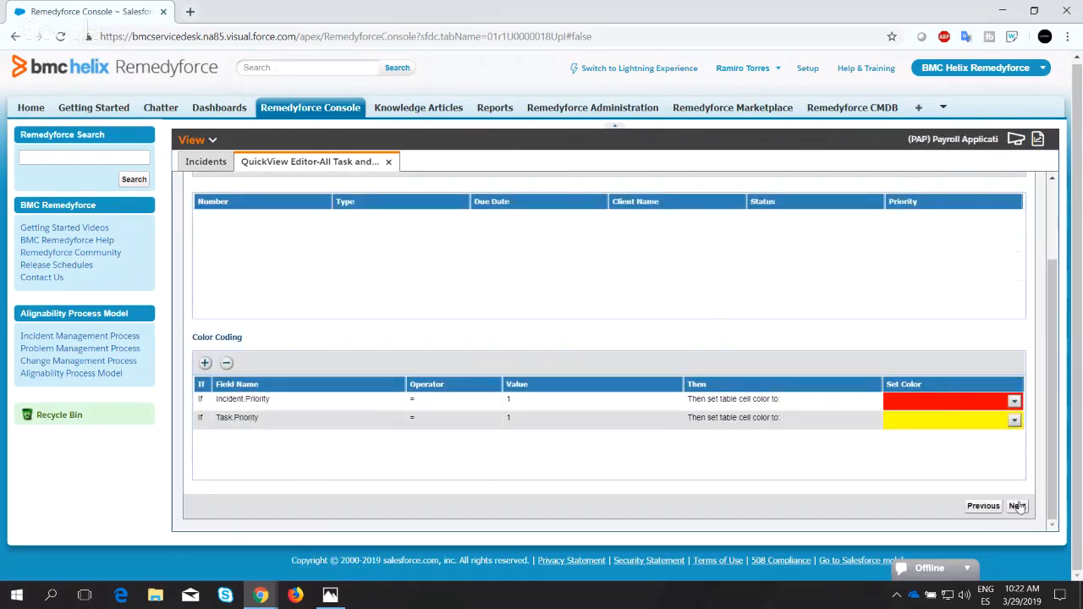
pyautogui.click(1017, 507)
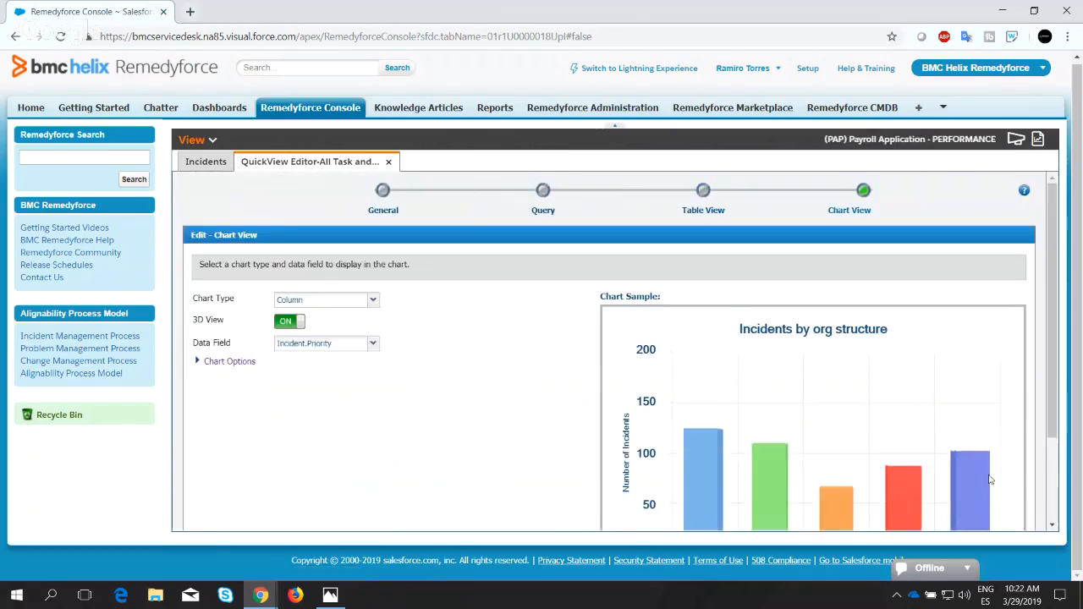
# Set the "All Task and Incidents Open" QuickView's chart type to Pie, then save and close the editor.
pyautogui.click(378, 301)
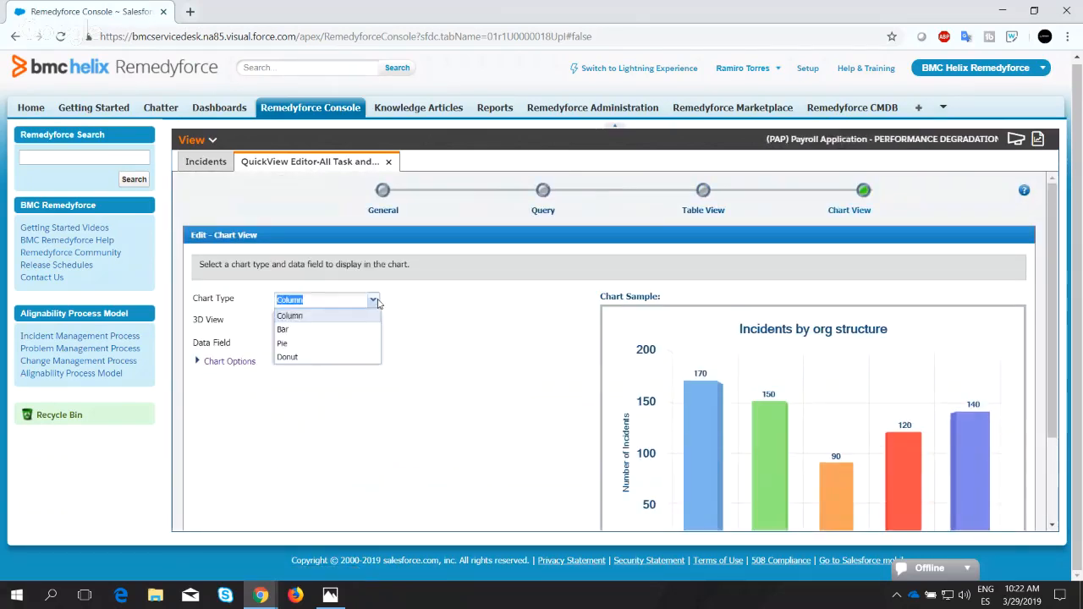
pyautogui.click(285, 343)
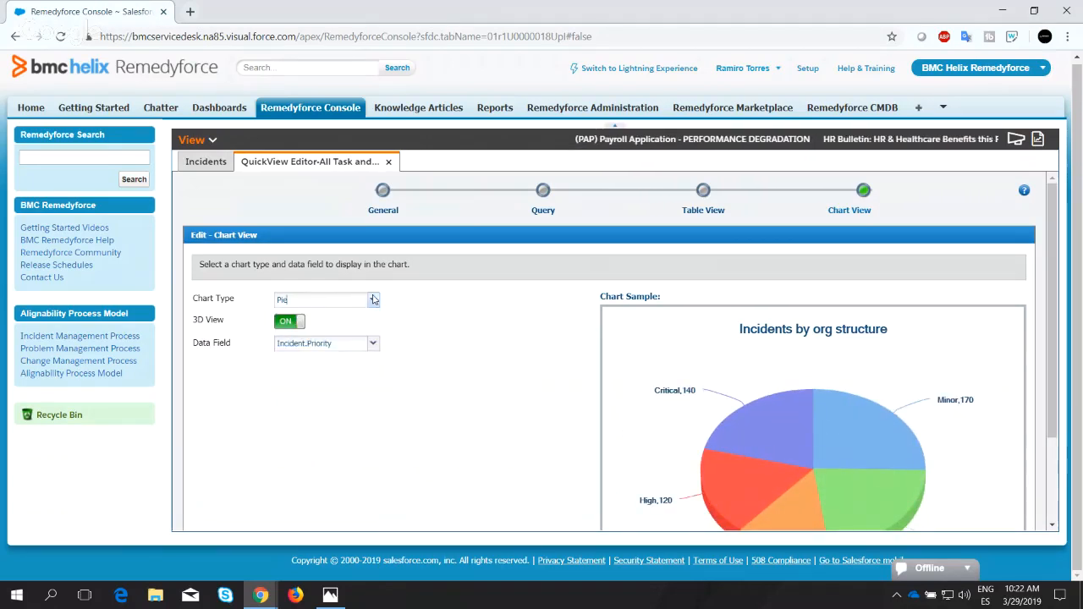
pyautogui.scroll(-2, 319, 332)
pyautogui.scroll(2, 322, 332)
pyautogui.scroll(-2, 951, 474)
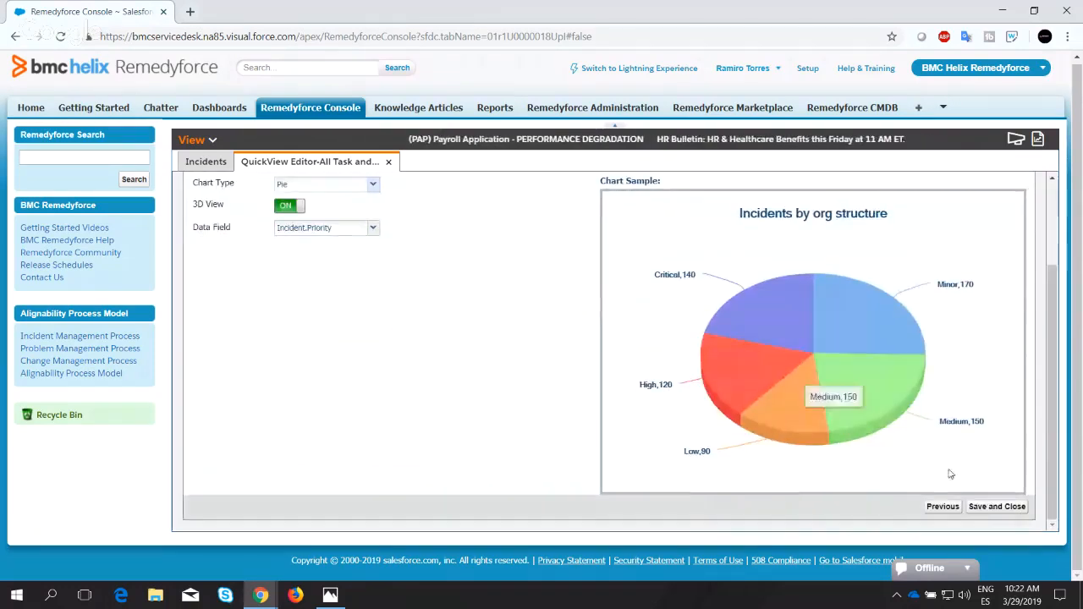
pyautogui.click(994, 508)
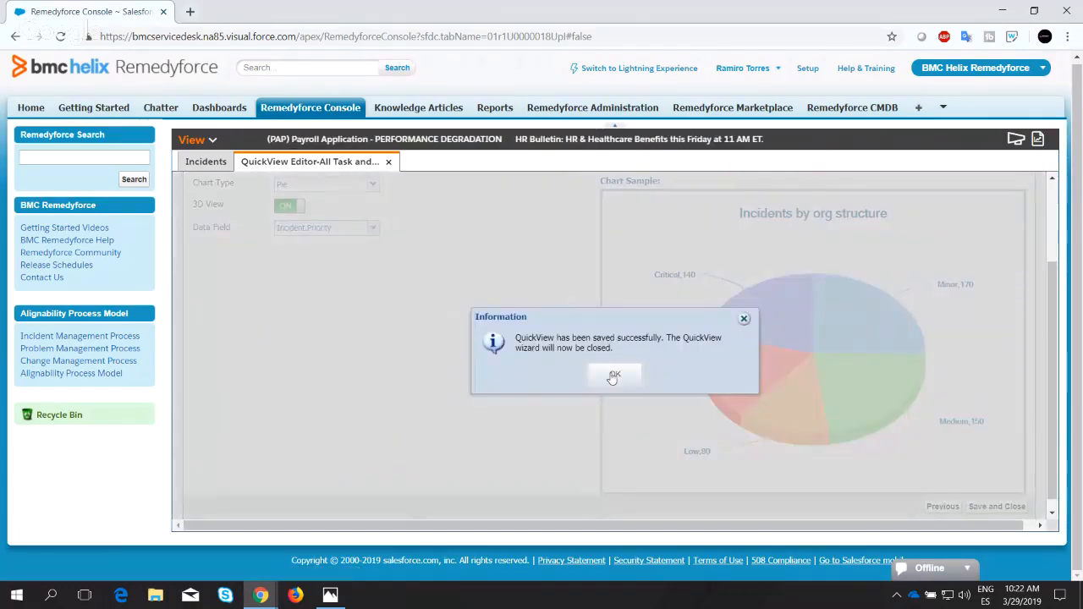
pyautogui.click(617, 374)
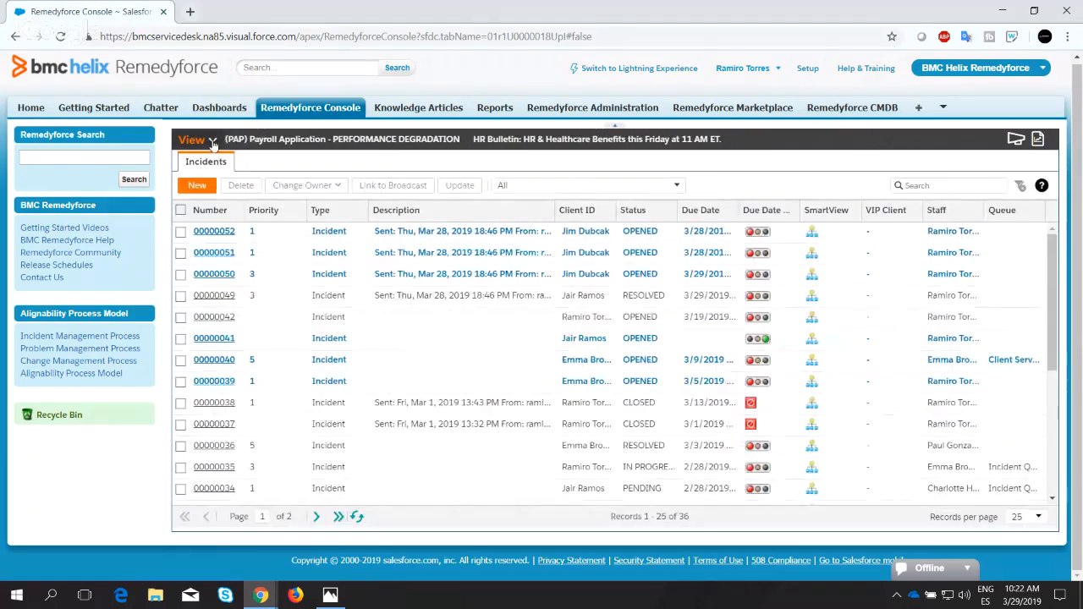
# Open the personal "All Task and Incidents Open" QuickView and display it as a chart.
pyautogui.click(195, 140)
pyautogui.moveTo(212, 348)
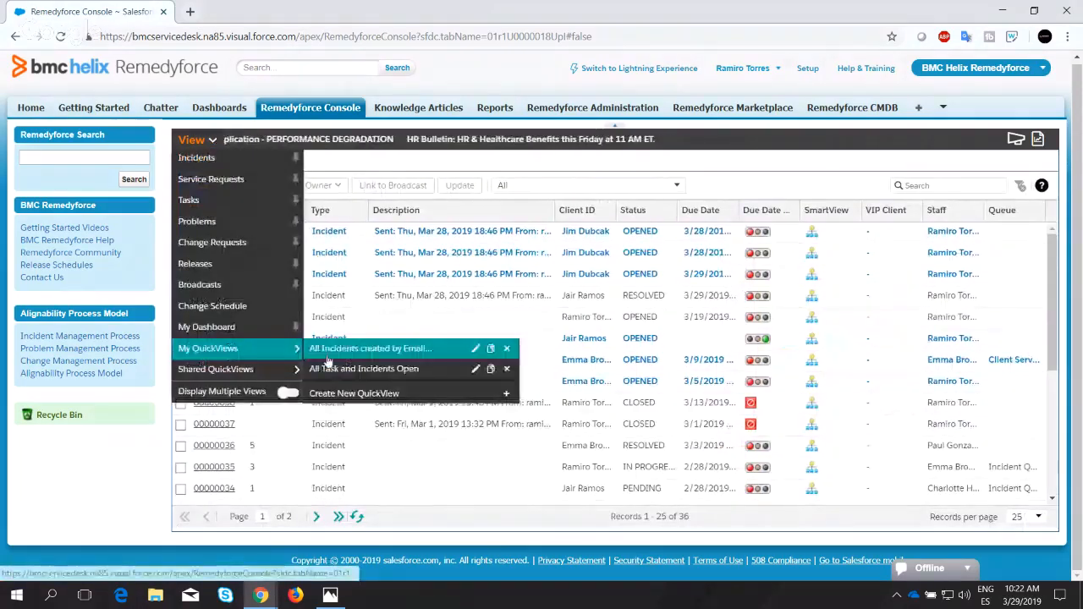
pyautogui.click(344, 369)
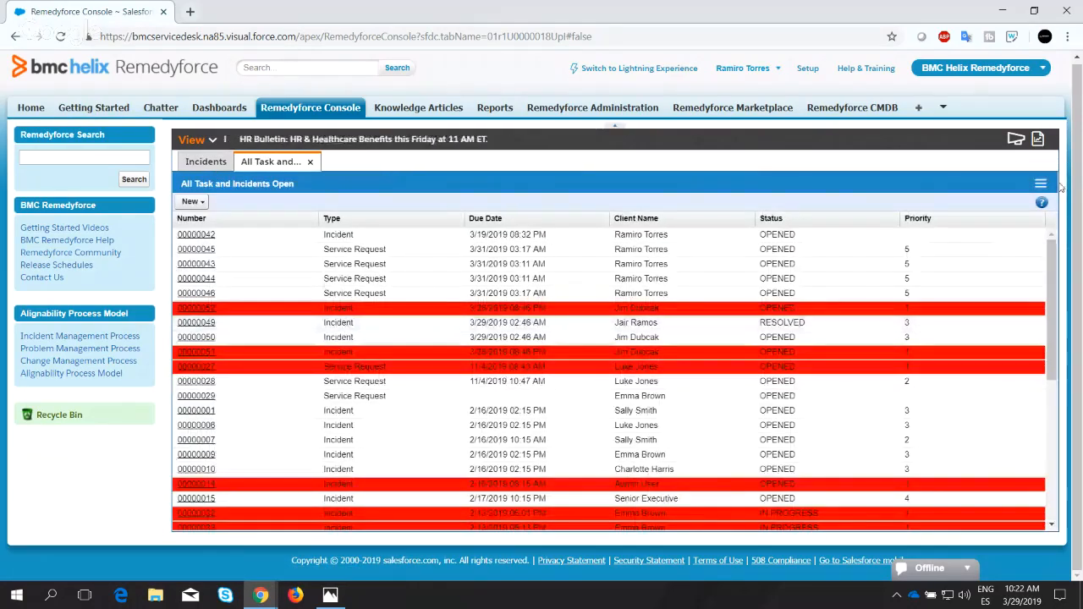
pyautogui.click(1041, 183)
pyautogui.click(982, 225)
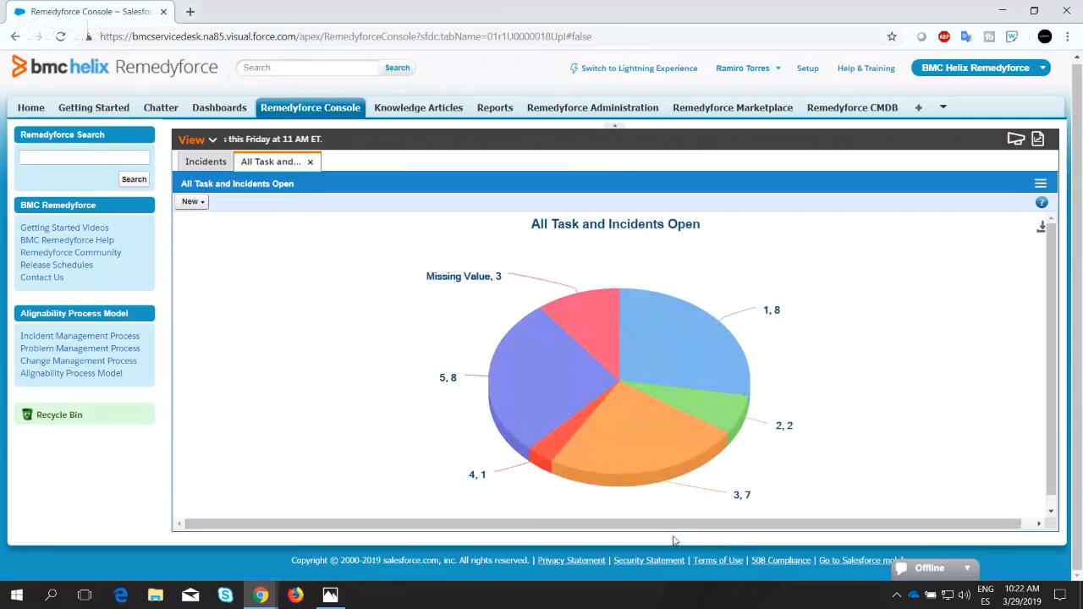
# Examine the pie chart's priority slices, and open and close the list of records behind the Missing Value slice.
pyautogui.moveTo(664, 307)
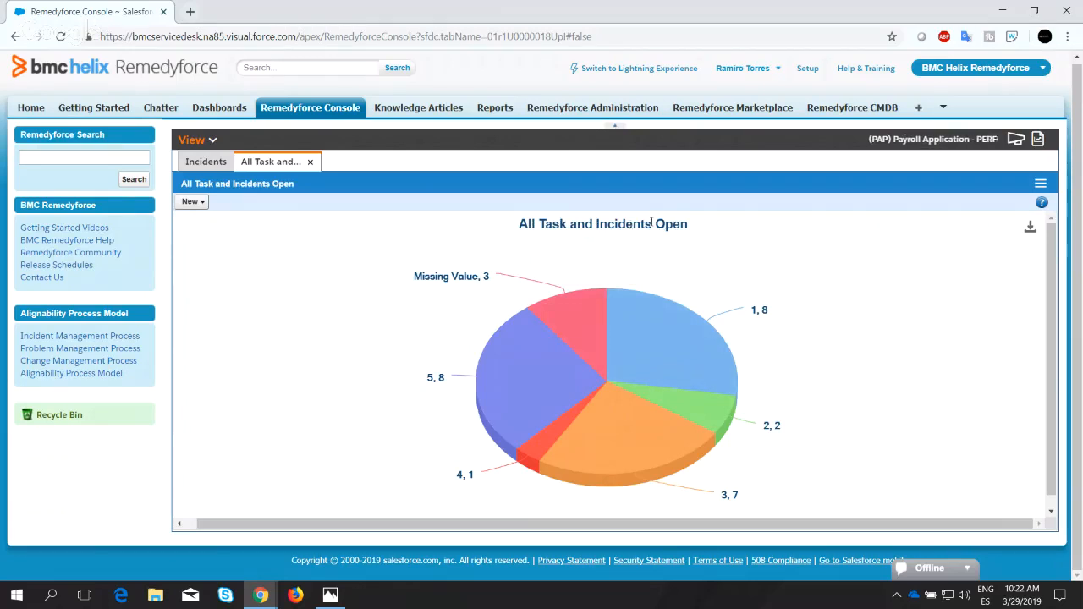
pyautogui.moveTo(753, 315)
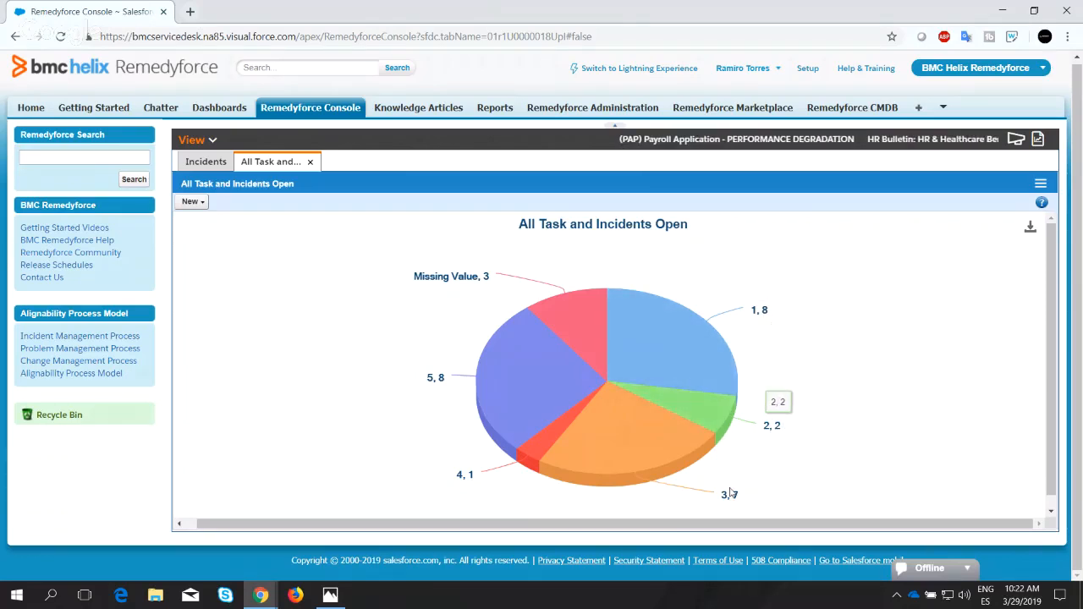
pyautogui.moveTo(728, 503)
pyautogui.moveTo(458, 287)
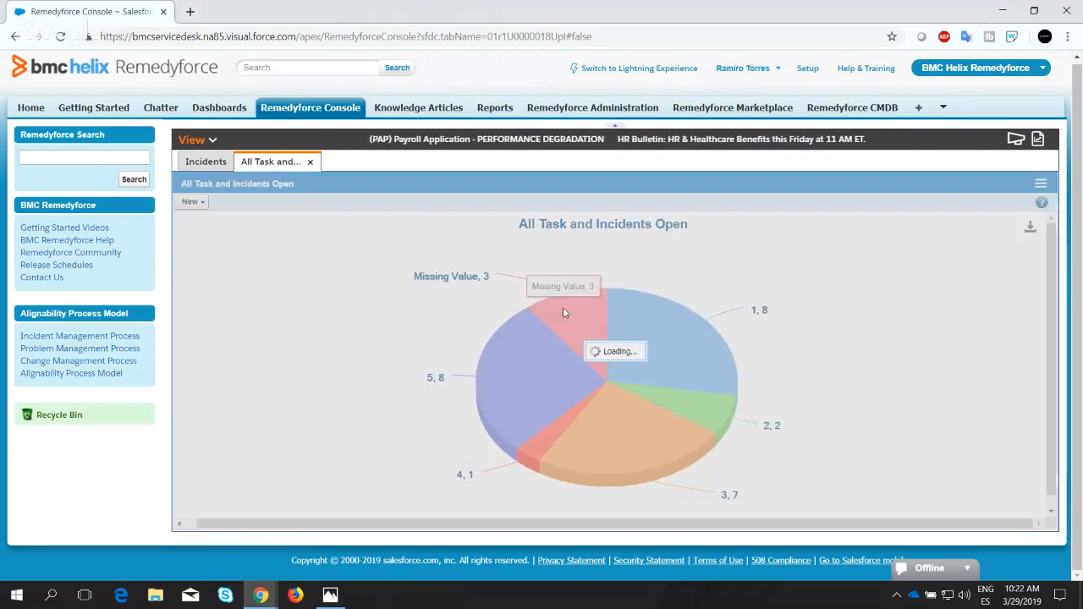
pyautogui.click(564, 313)
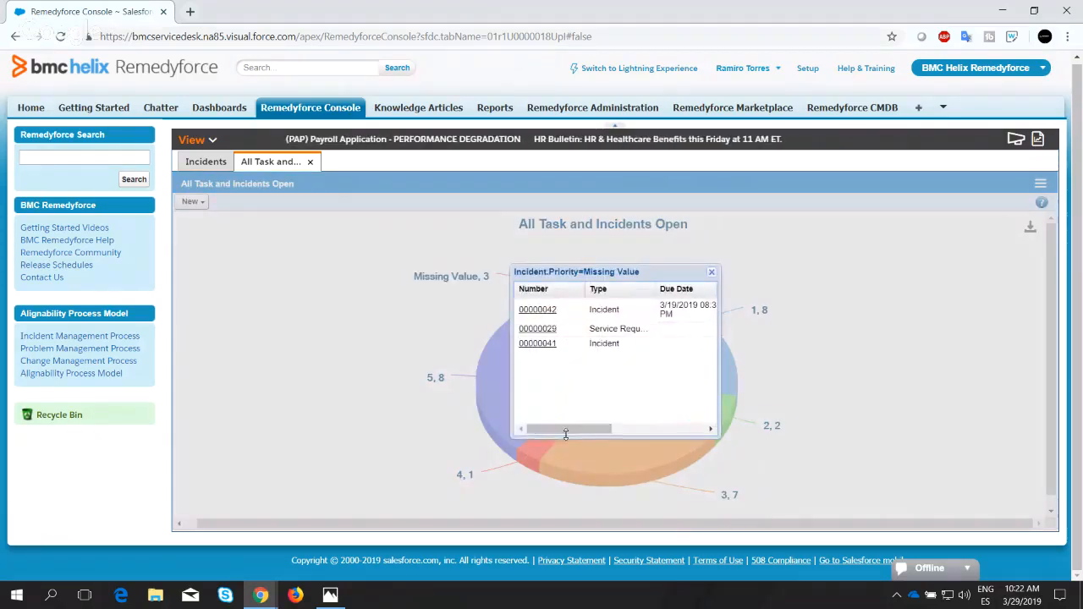
pyautogui.moveTo(581, 432)
pyautogui.mouseDown()
pyautogui.moveTo(698, 432)
pyautogui.moveTo(591, 427)
pyautogui.mouseUp()
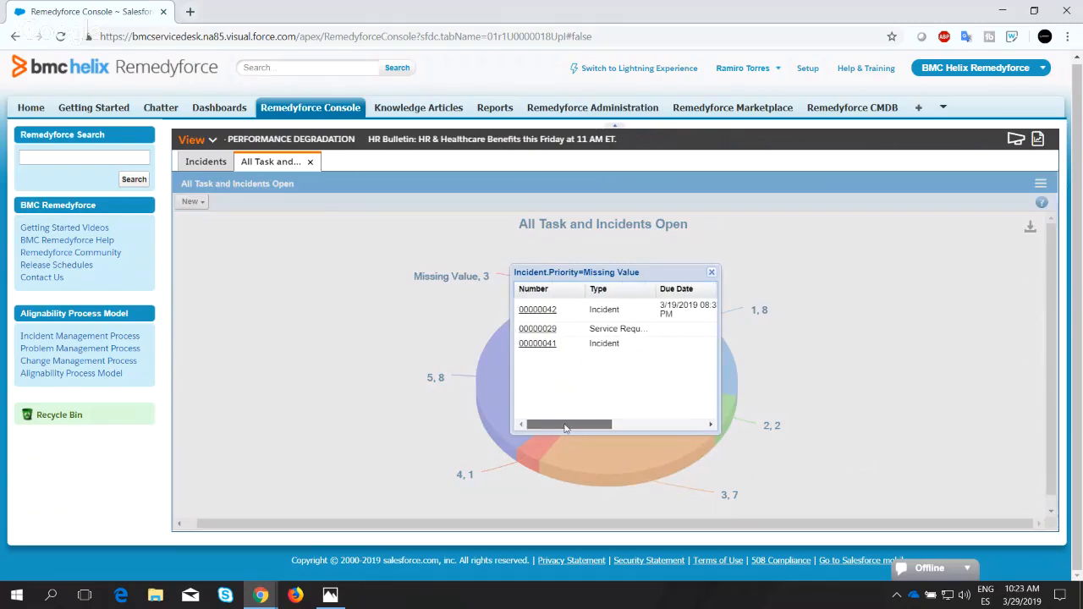
pyautogui.click(713, 273)
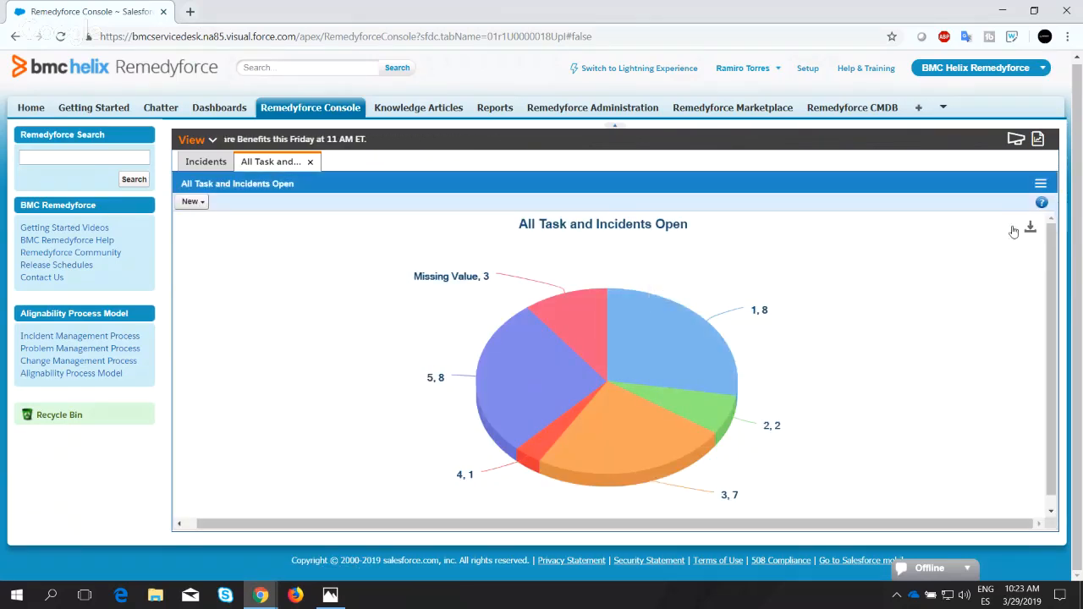
# Switch the QuickView to its table view and back to the chart to compare both displays.
pyautogui.click(1039, 186)
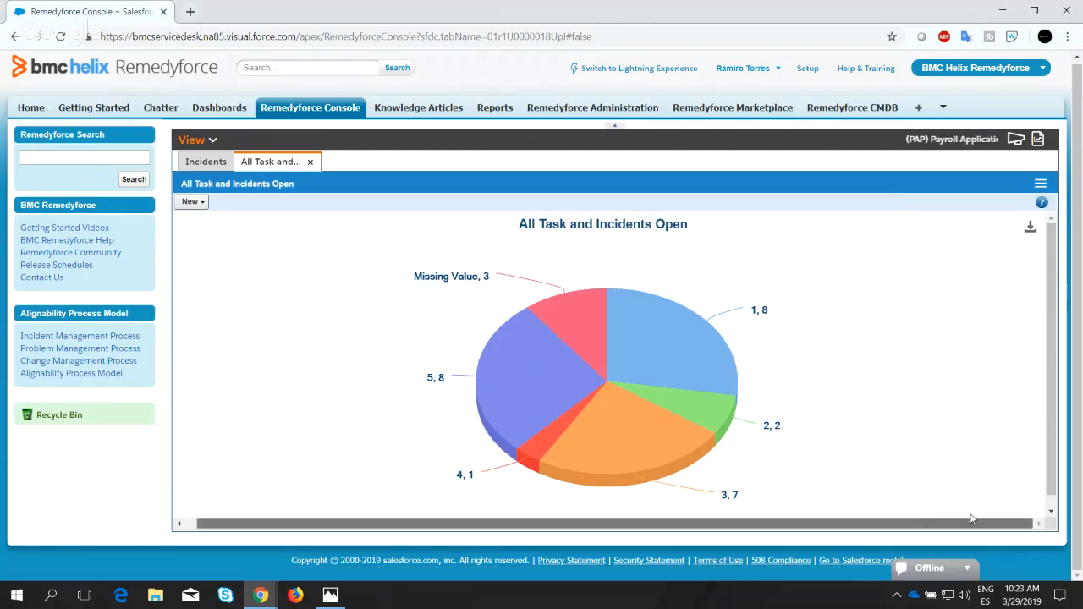
pyautogui.moveTo(1040, 185)
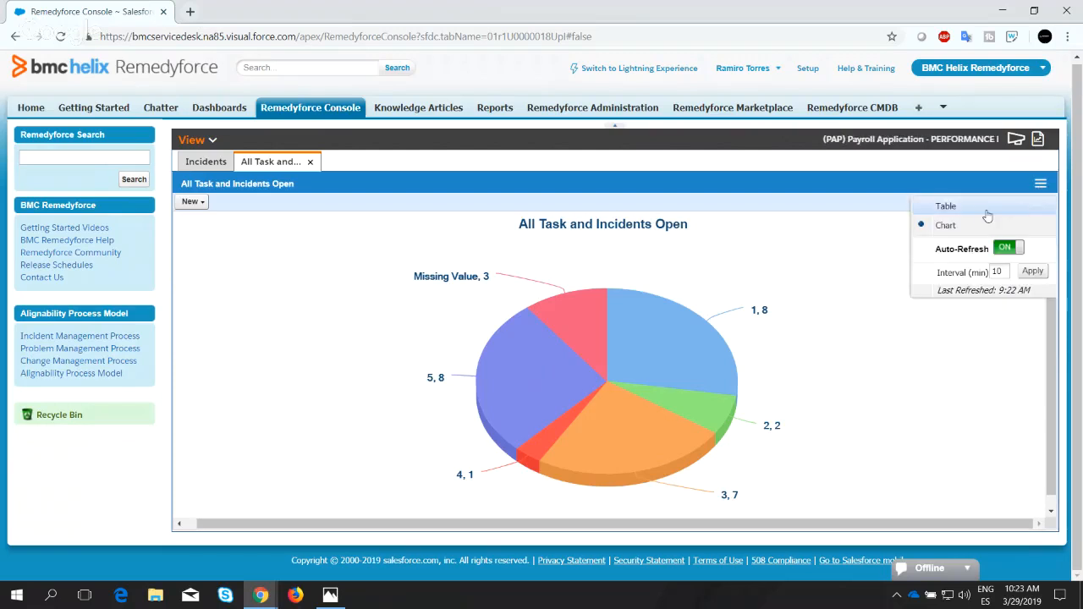
pyautogui.click(987, 211)
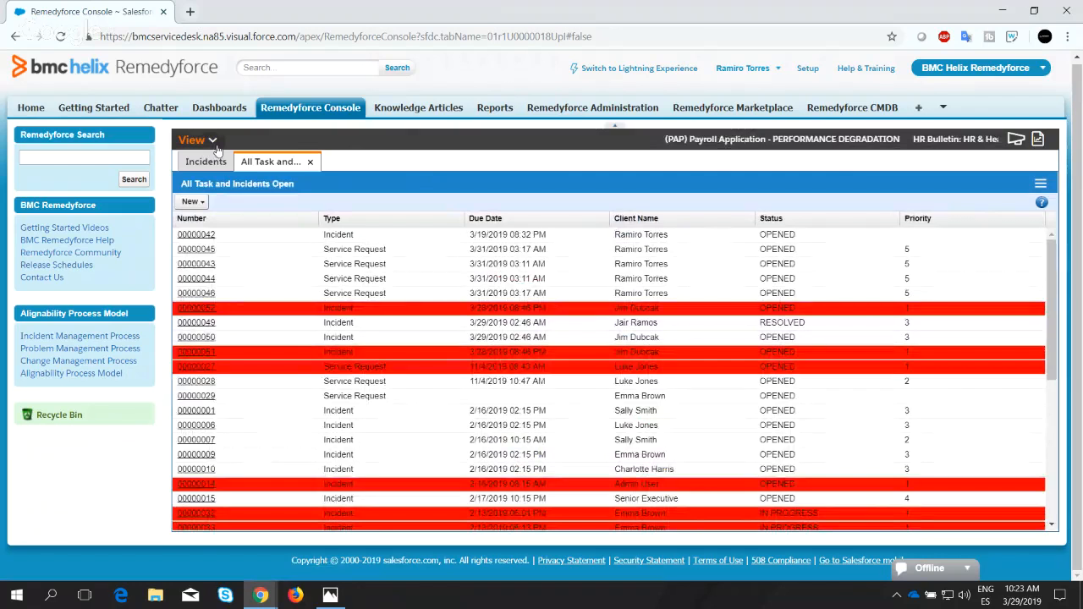
pyautogui.moveTo(1037, 189)
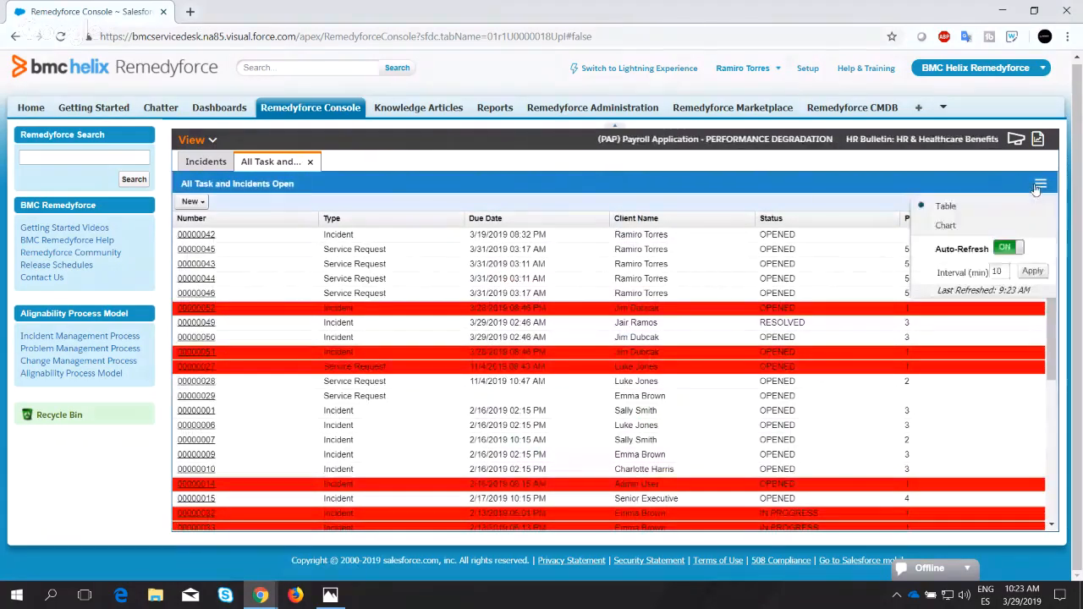
pyautogui.click(946, 225)
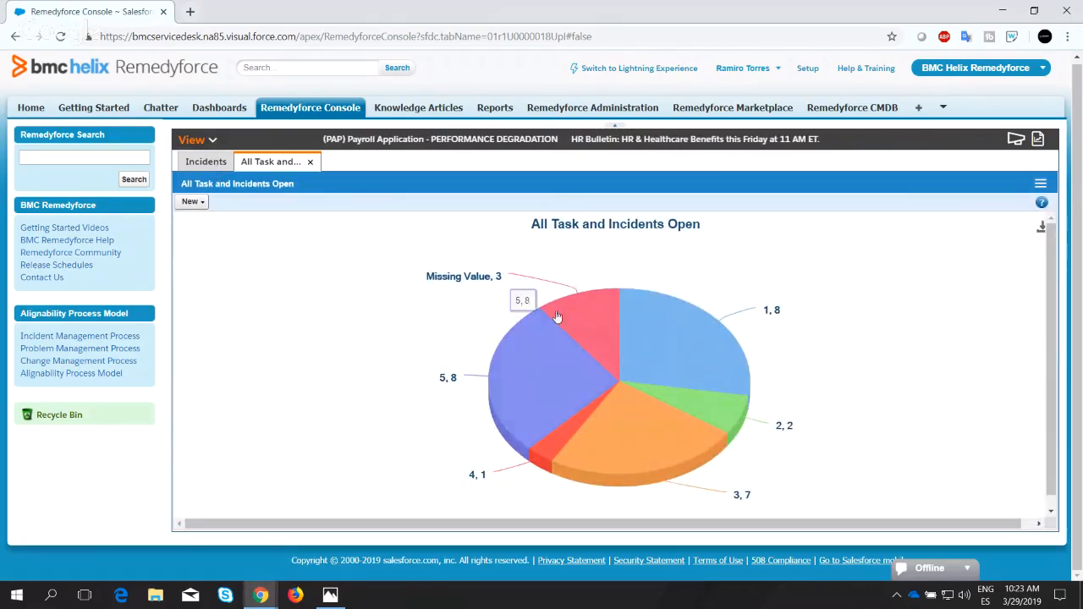
pyautogui.moveTo(563, 305)
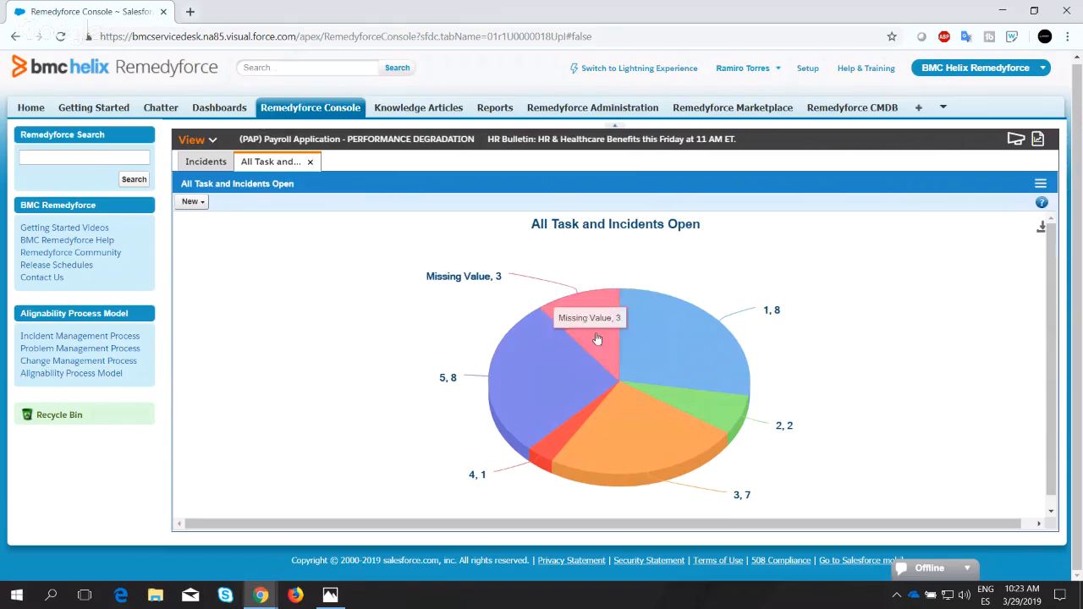
# Open the personal "All Incidents created by Email by Status" and "All Task and Incidents Open" QuickViews for editing.
pyautogui.click(210, 141)
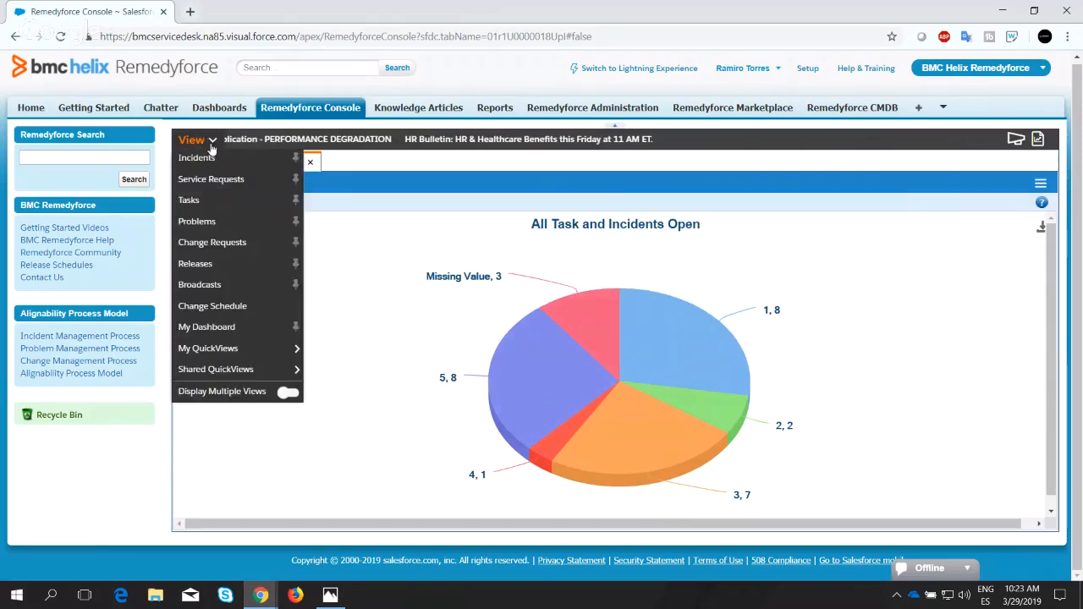
pyautogui.moveTo(280, 352)
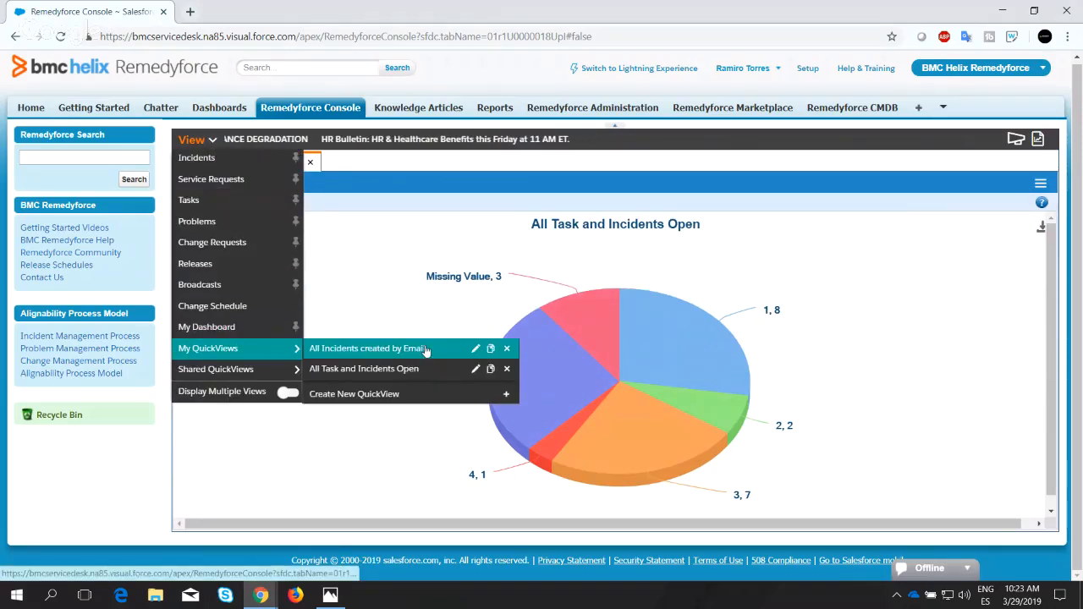
pyautogui.click(476, 351)
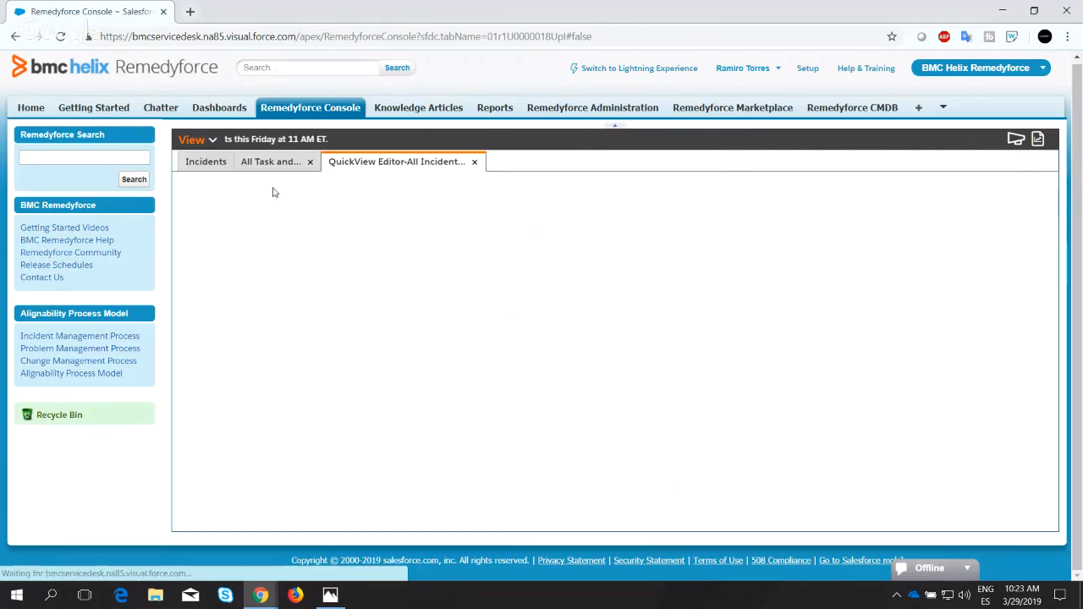
pyautogui.scroll(-2, 899, 330)
pyautogui.scroll(2, 900, 330)
pyautogui.click(212, 141)
pyautogui.moveTo(246, 348)
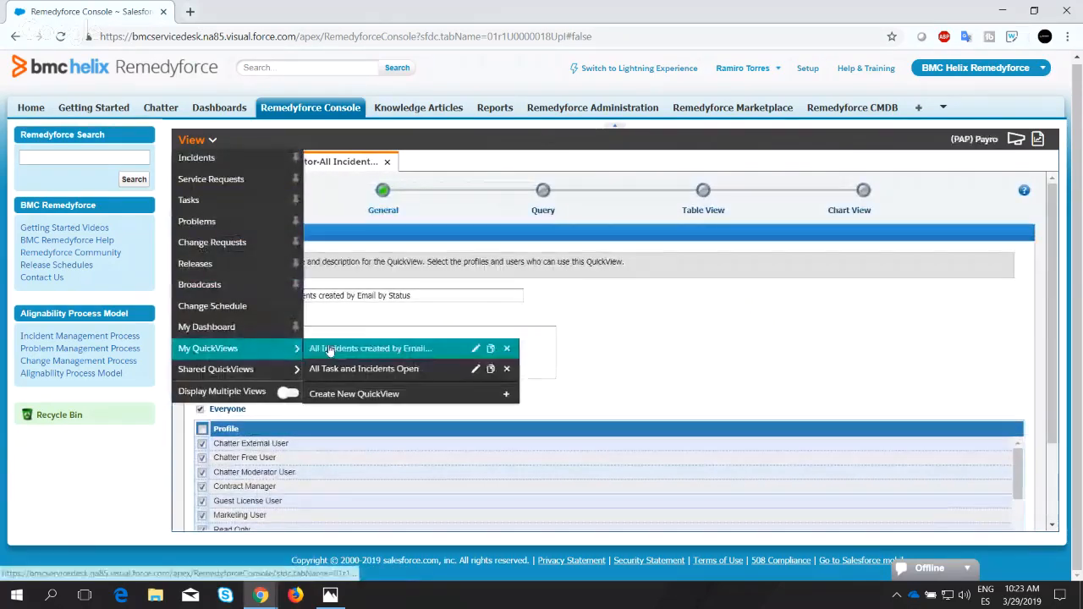
pyautogui.click(478, 371)
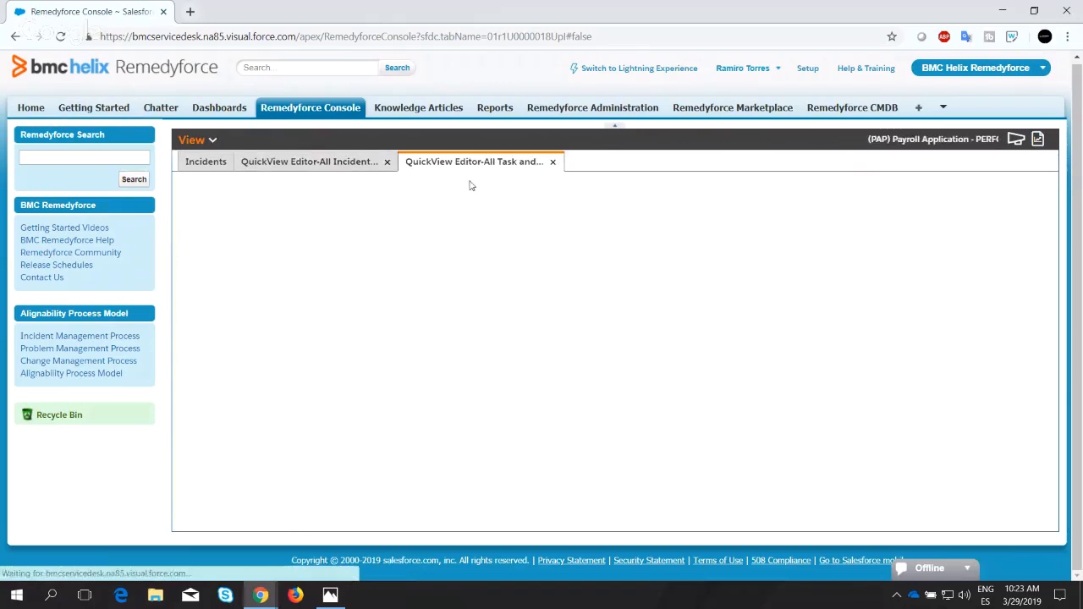
# Return to the "All Incidents created by Email by Status" editor and proceed through its query and table settings to the chart view settings.
pyautogui.click(296, 166)
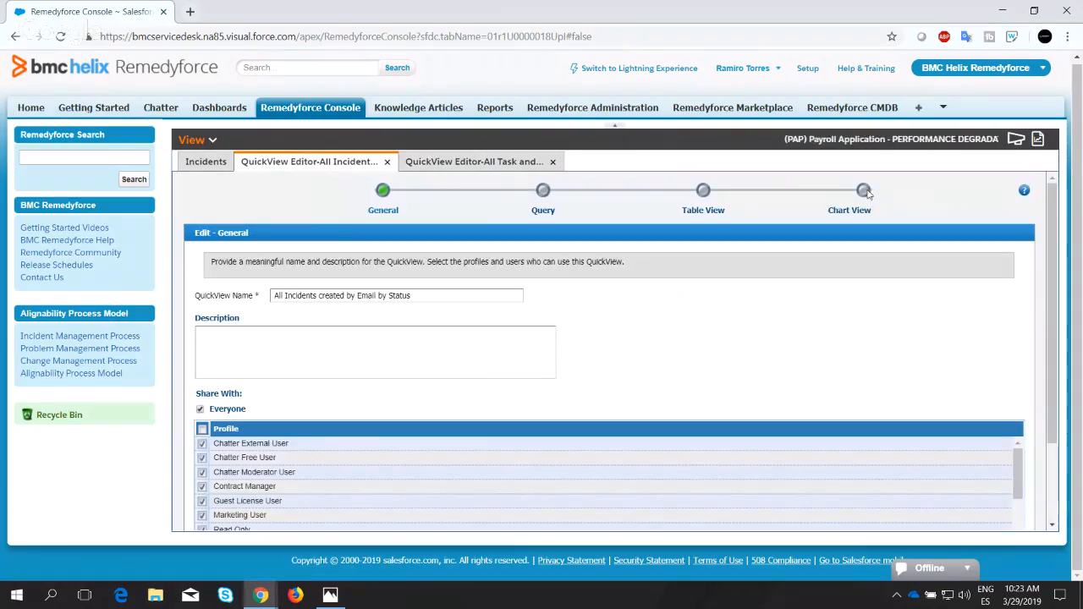
pyautogui.scroll(-3, 979, 375)
pyautogui.click(1020, 505)
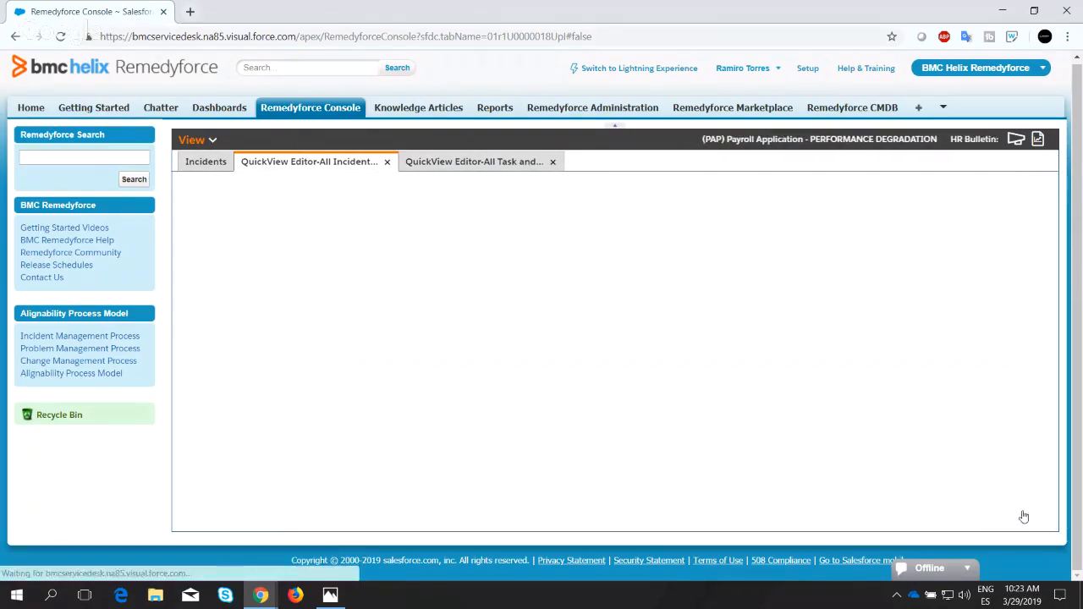
pyautogui.scroll(-3, 1024, 516)
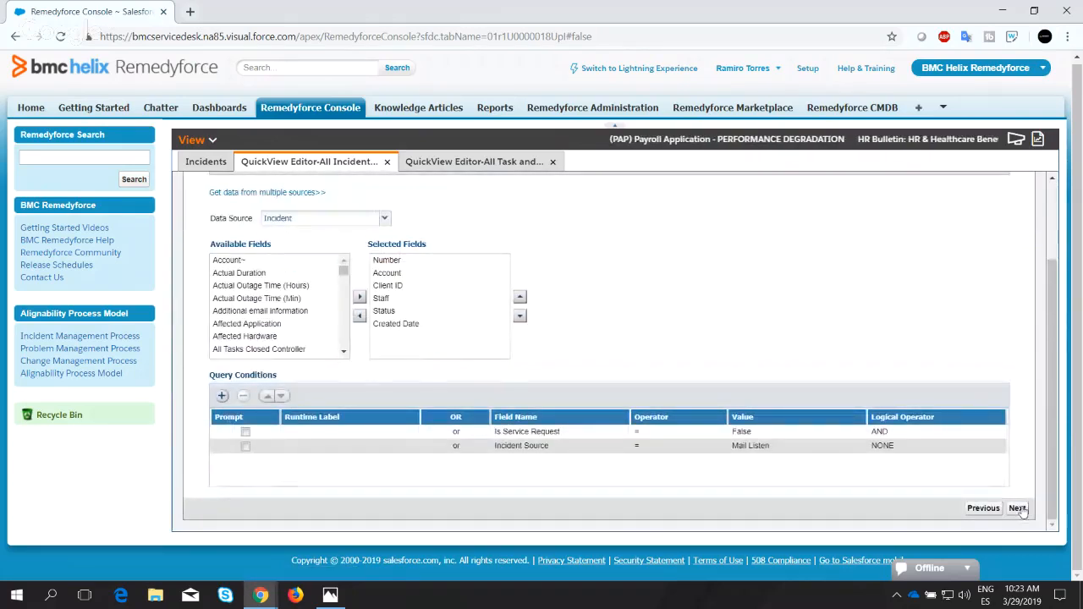
pyautogui.click(1018, 509)
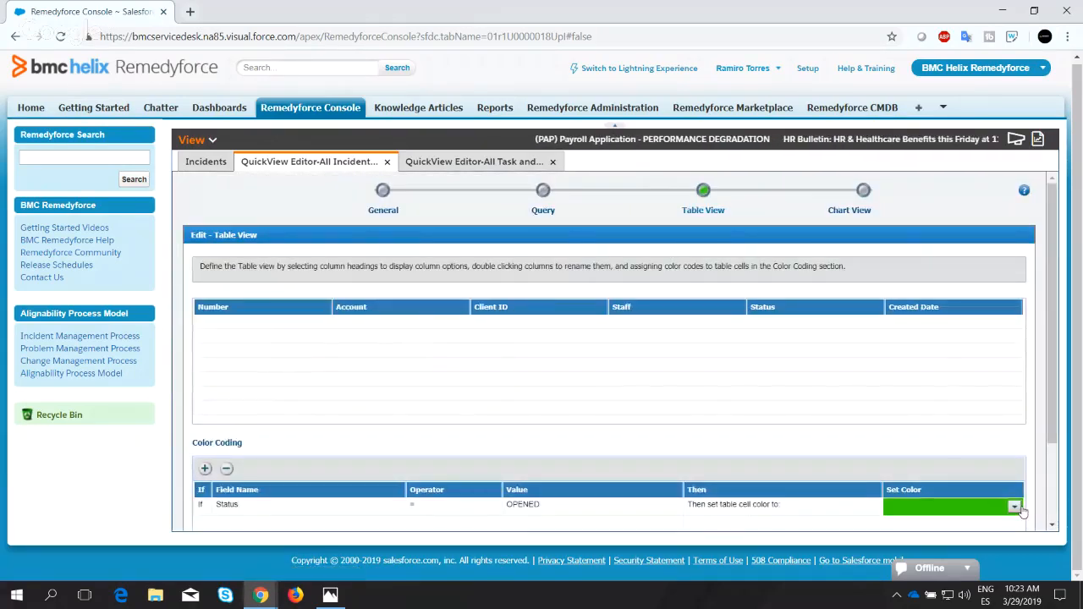
pyautogui.scroll(-3, 1022, 512)
pyautogui.click(1018, 506)
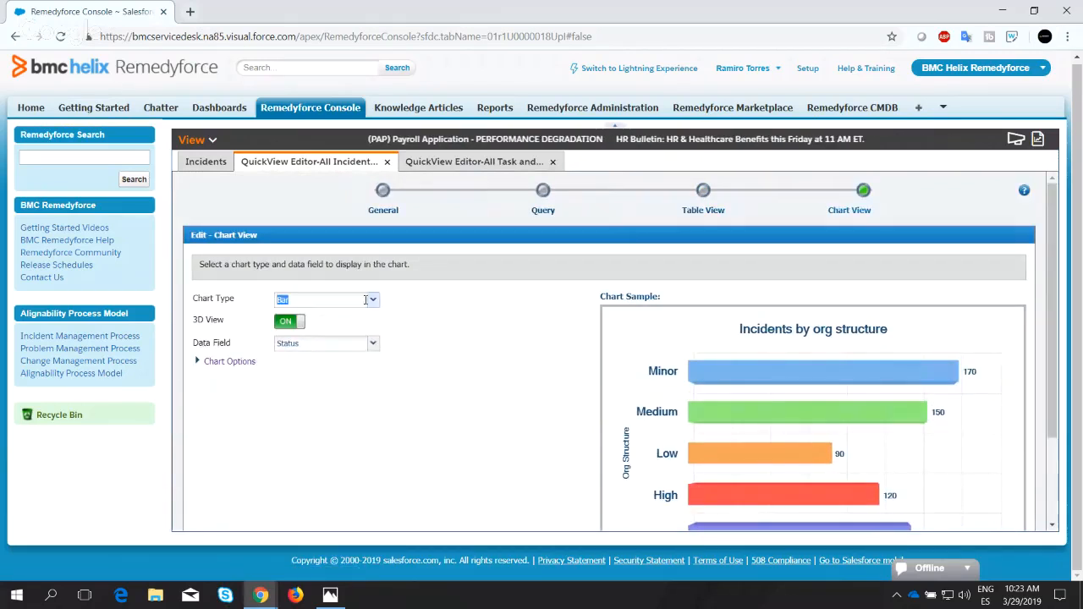
# Set the "All Incidents created by Email by Status" chart type to Column, turn off 3D View, and save and close the QuickView.
pyautogui.click(373, 302)
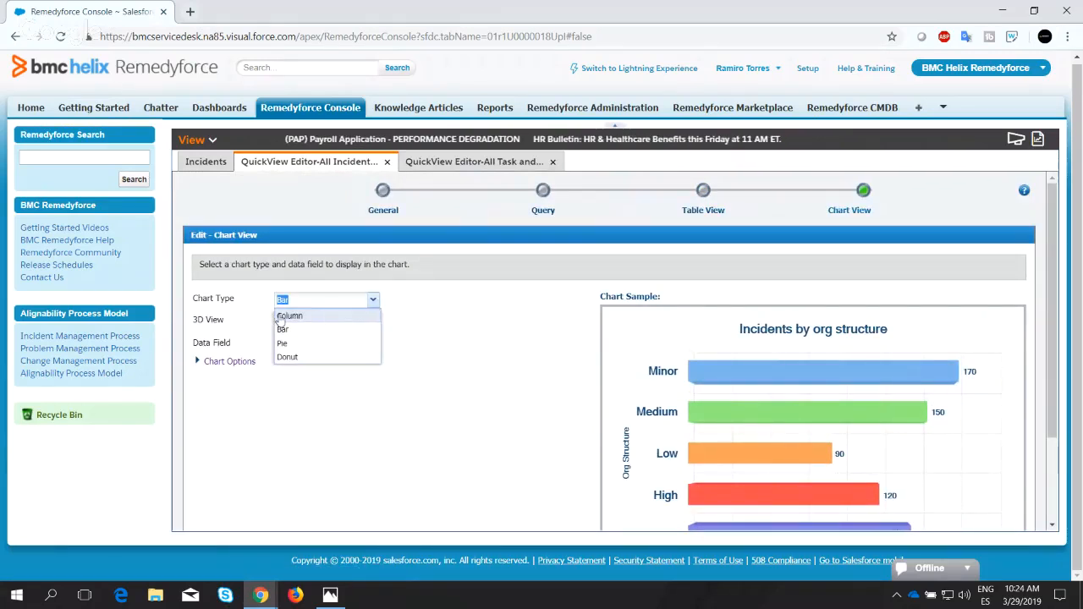
pyautogui.click(343, 315)
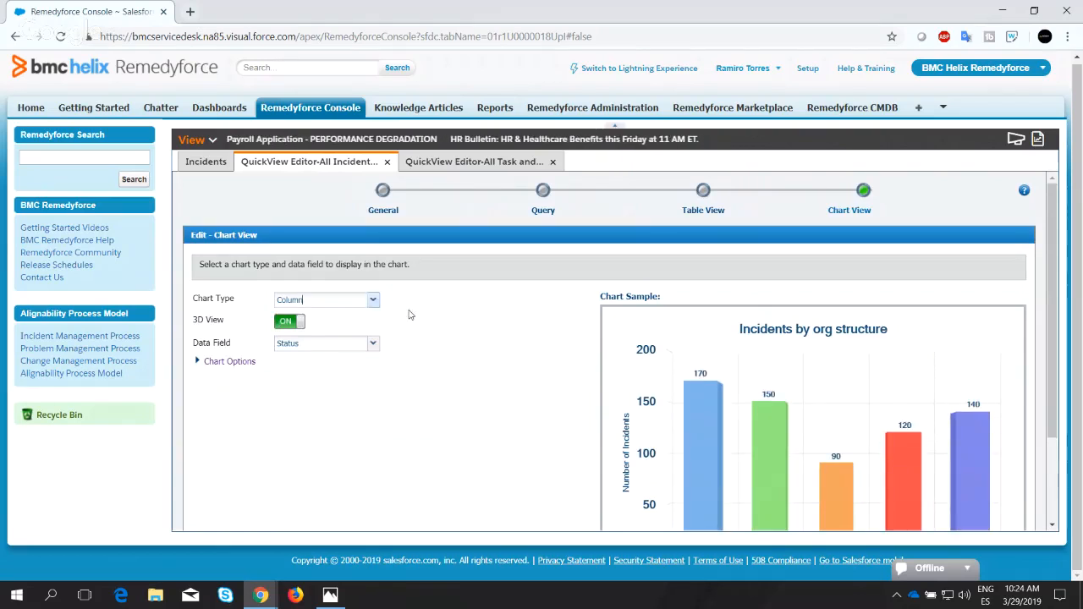
pyautogui.scroll(-2, 322, 253)
pyautogui.scroll(3, 230, 223)
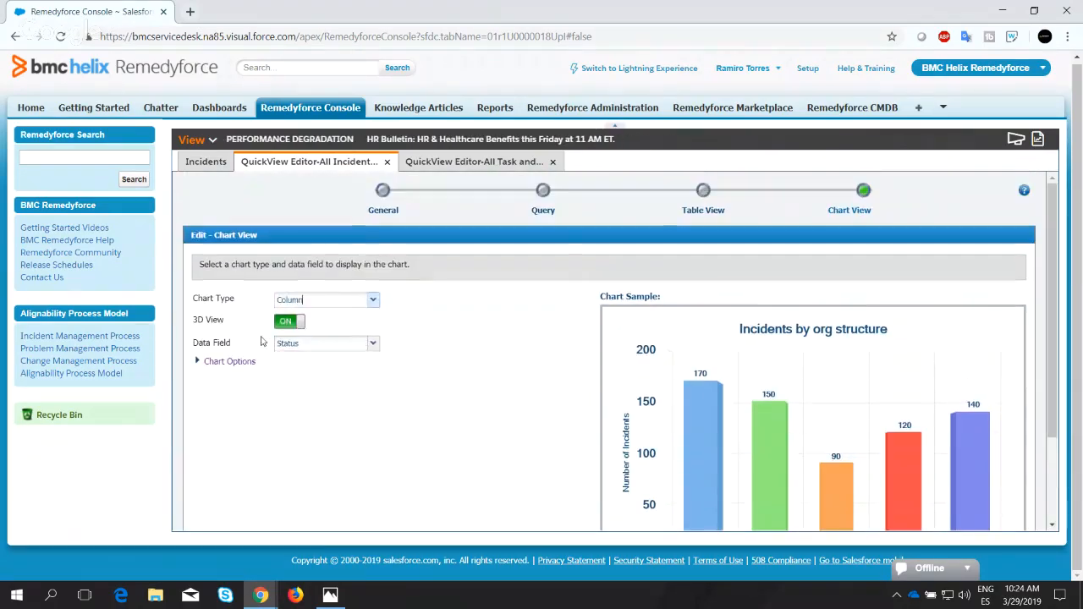
pyautogui.click(286, 325)
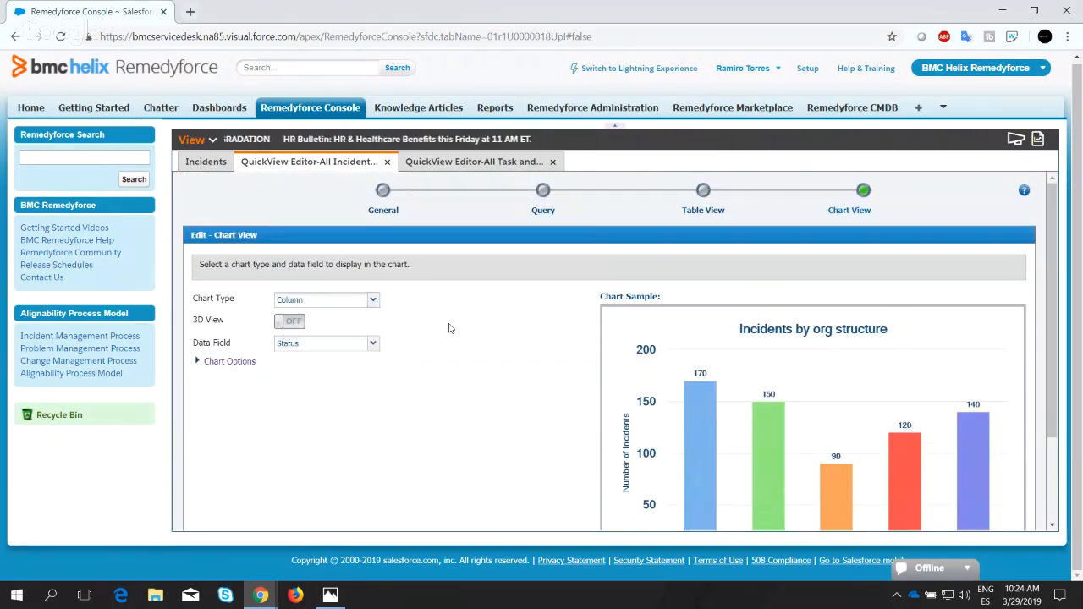
pyautogui.scroll(-3, 307, 276)
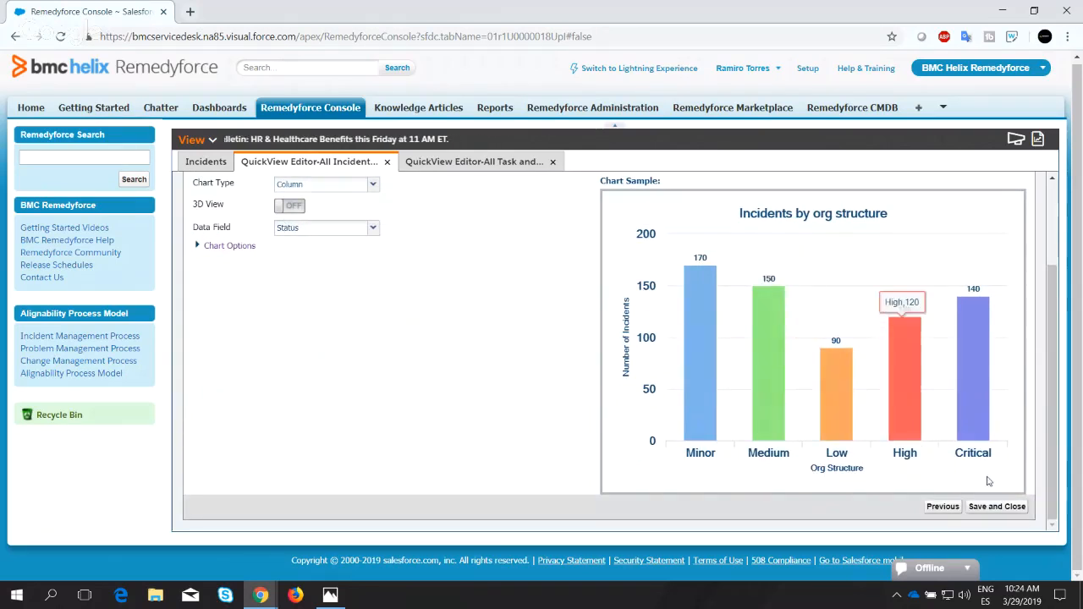
pyautogui.click(995, 507)
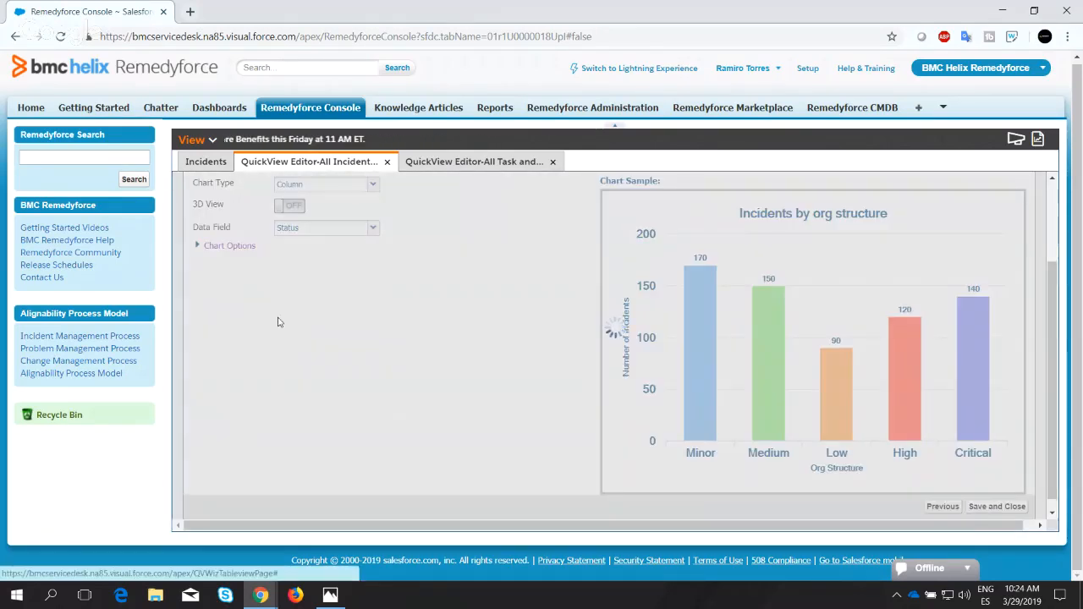
pyautogui.click(614, 382)
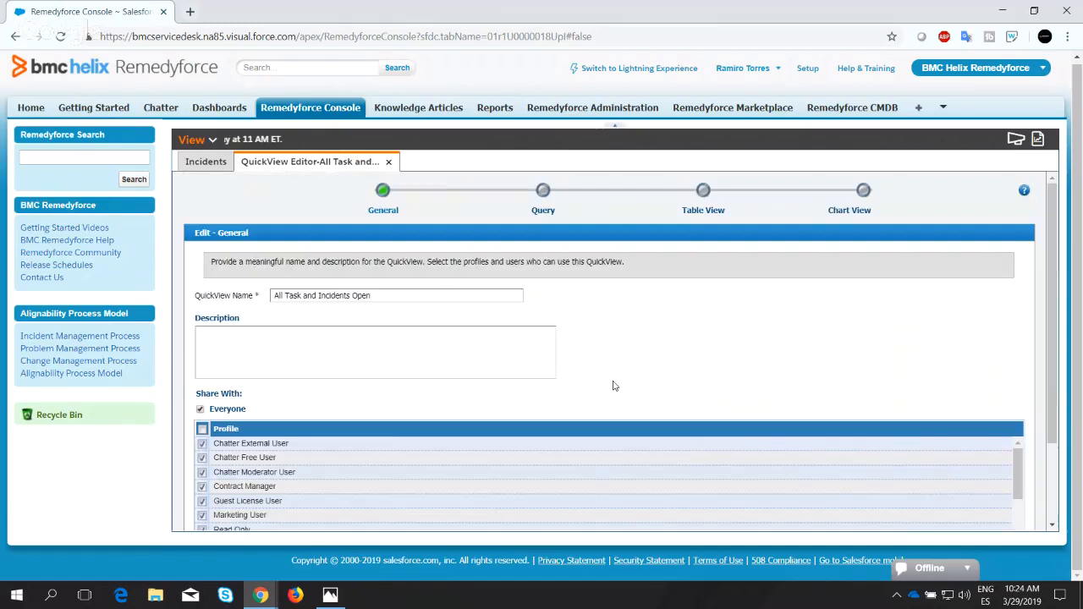
# Look over the general settings of the "All Task and Incidents Open" QuickView and close its editor.
pyautogui.scroll(-2, 474, 346)
pyautogui.scroll(2, 474, 349)
pyautogui.scroll(-2, 445, 261)
pyautogui.scroll(2, 407, 194)
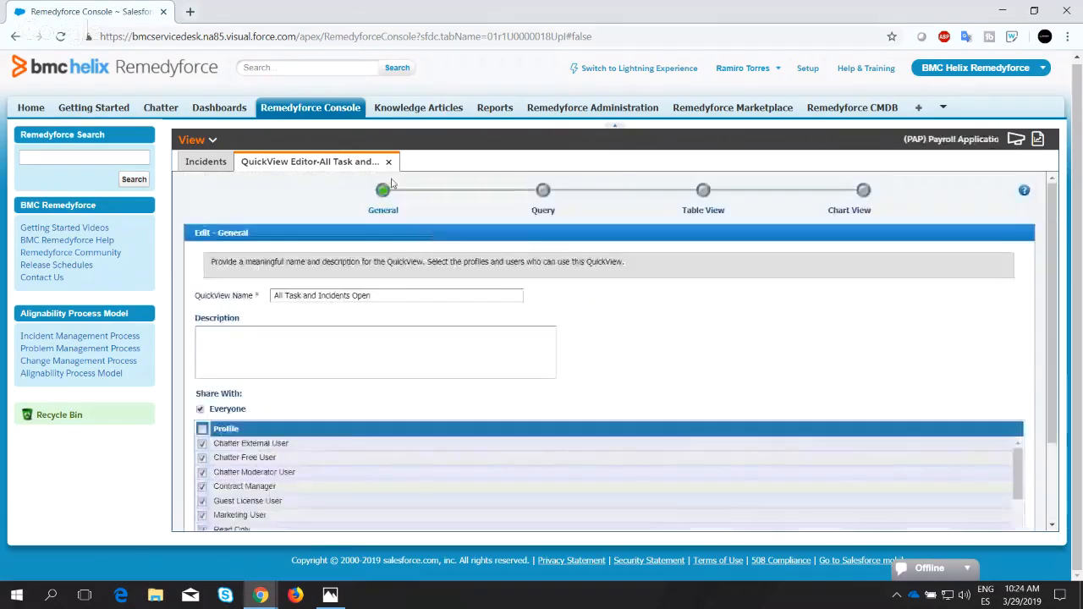
pyautogui.click(388, 162)
# Open the personal "All Incidents created by Email by Status" QuickView and display it as a chart to examine its status columns.
pyautogui.click(203, 141)
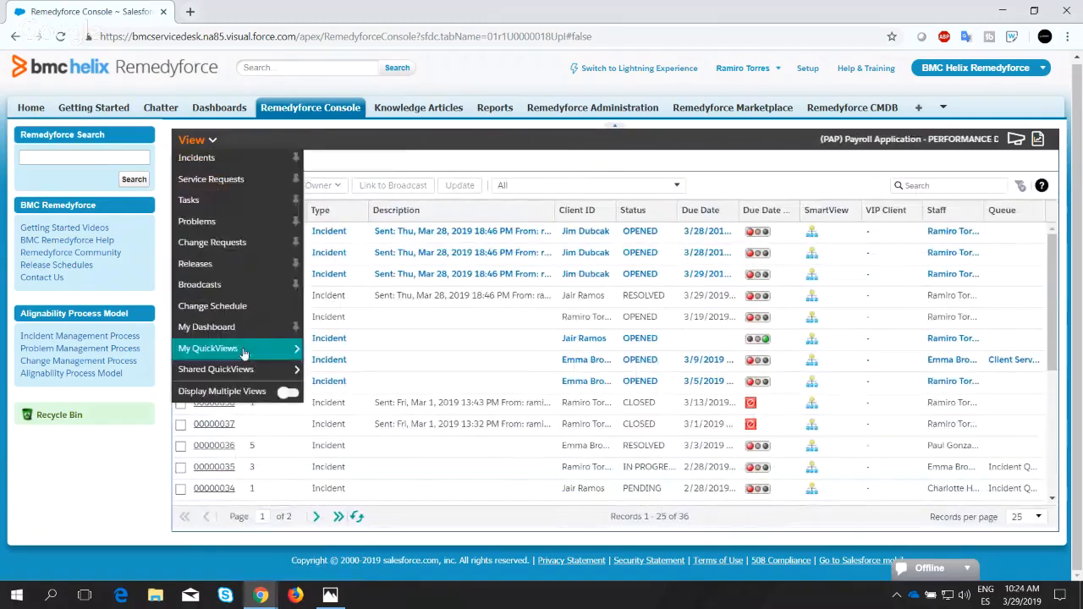
pyautogui.moveTo(282, 350)
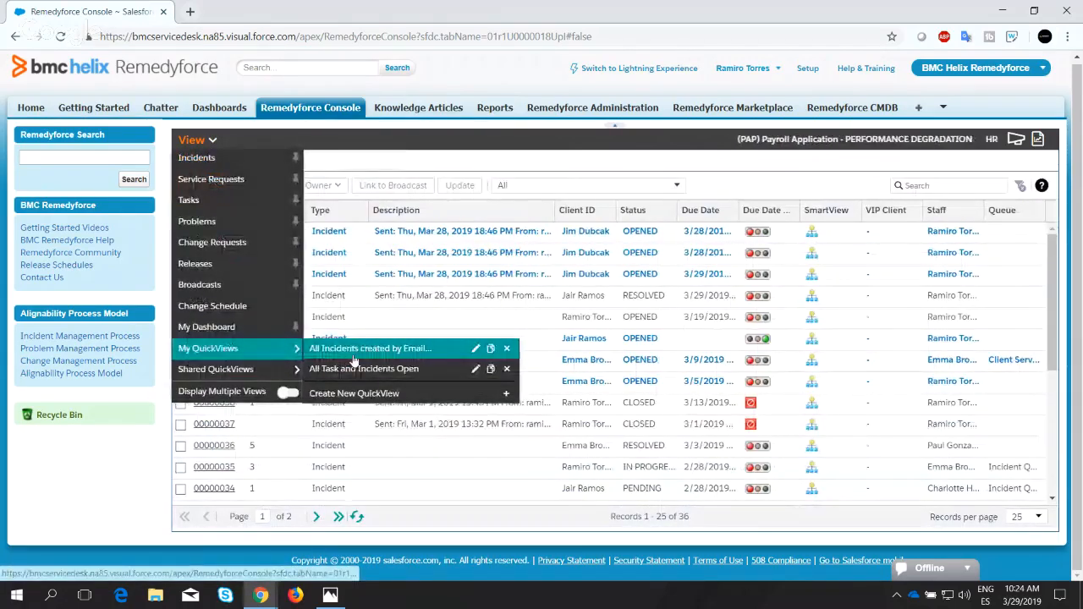
pyautogui.click(353, 354)
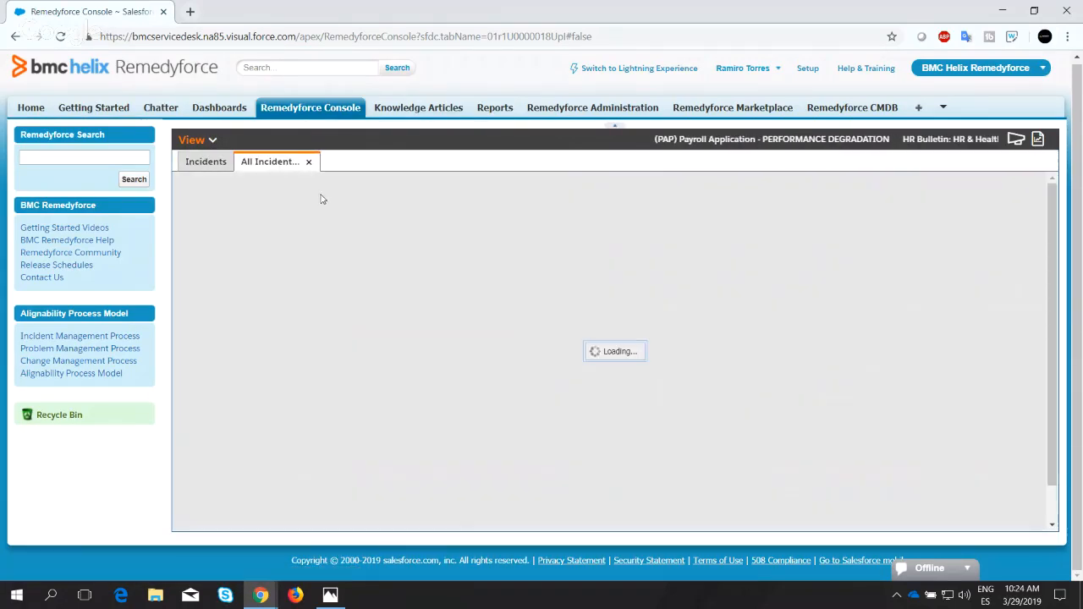
pyautogui.click(1040, 183)
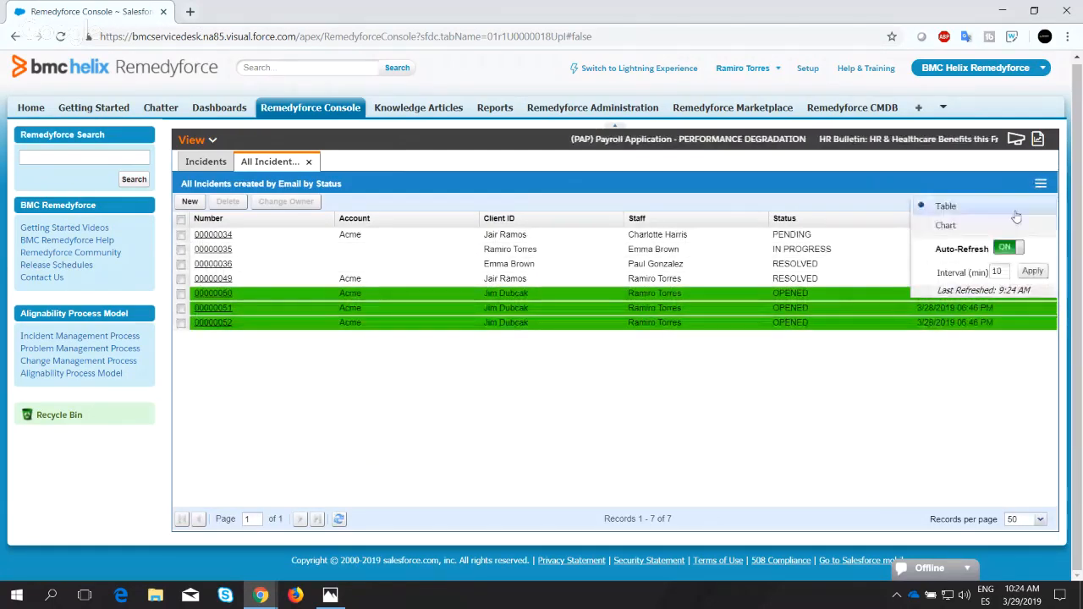
pyautogui.click(945, 225)
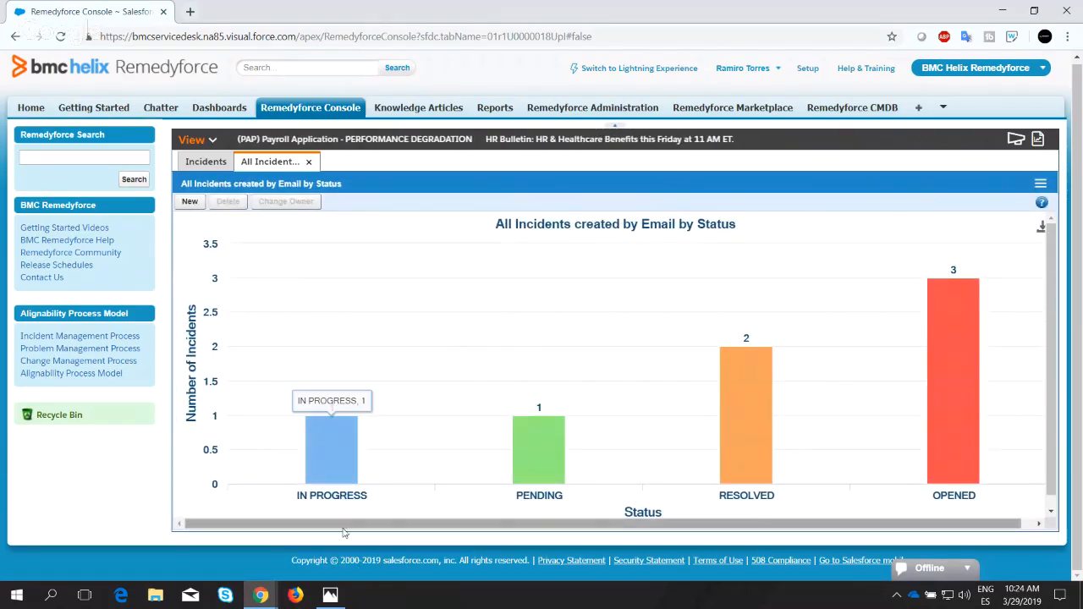
pyautogui.moveTo(343, 530); pyautogui.dragTo(430, 516)
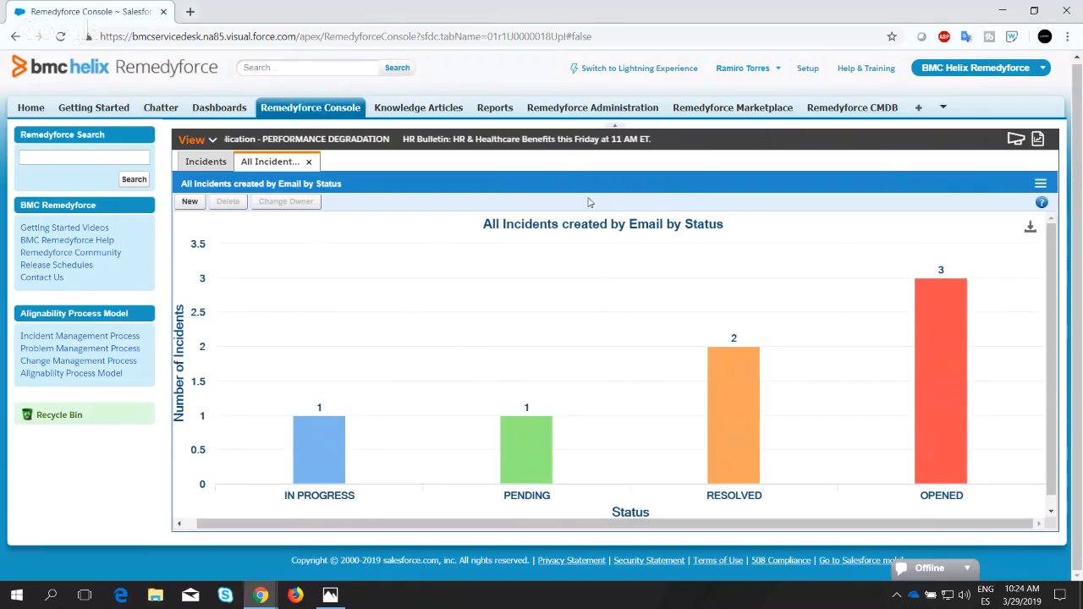
pyautogui.scroll(-1, 427, 321)
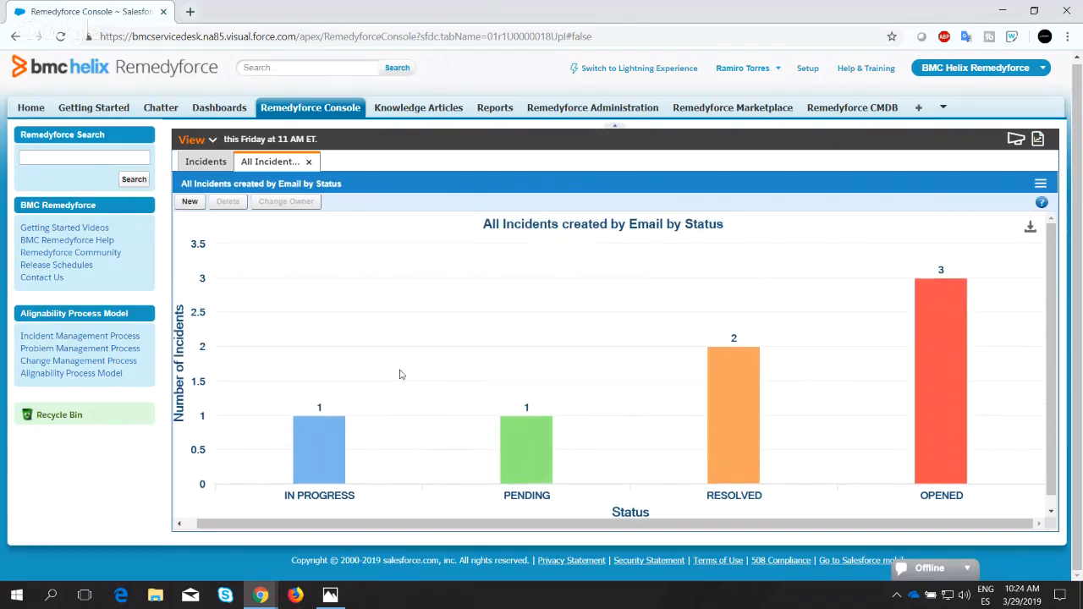
pyautogui.moveTo(919, 293)
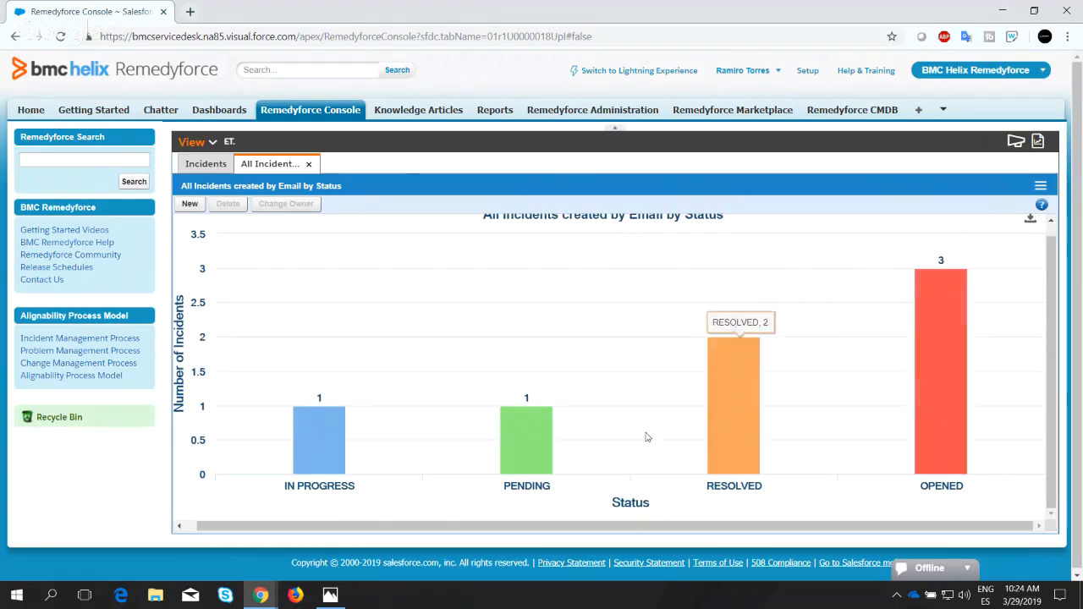
# Download the incident status chart as a PNG image, view the downloaded file in Photos, and close it.
pyautogui.scroll(1, 1030, 265)
pyautogui.click(1030, 232)
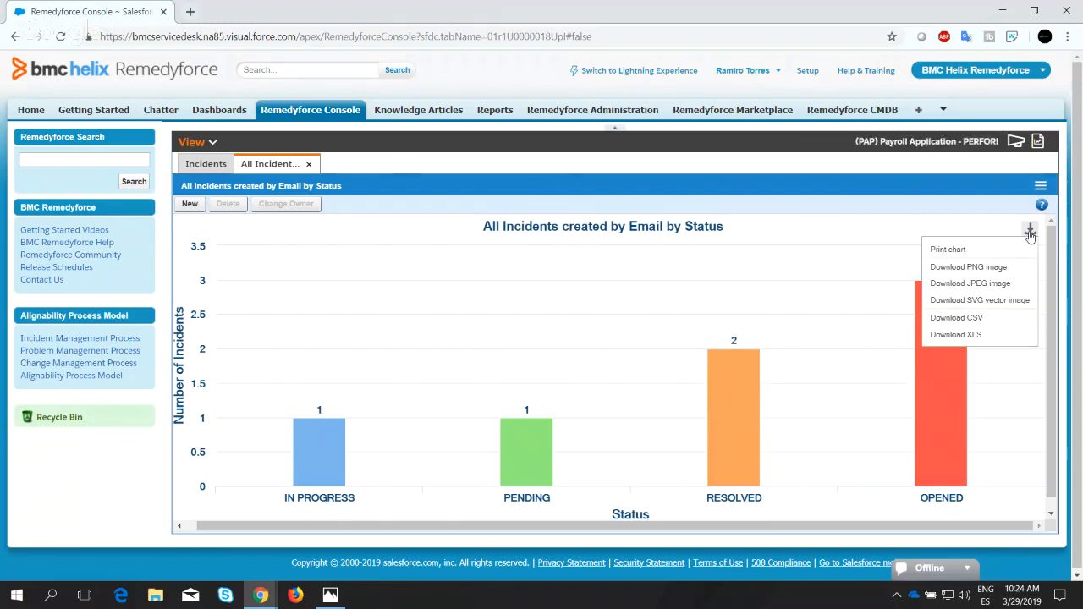
pyautogui.click(975, 267)
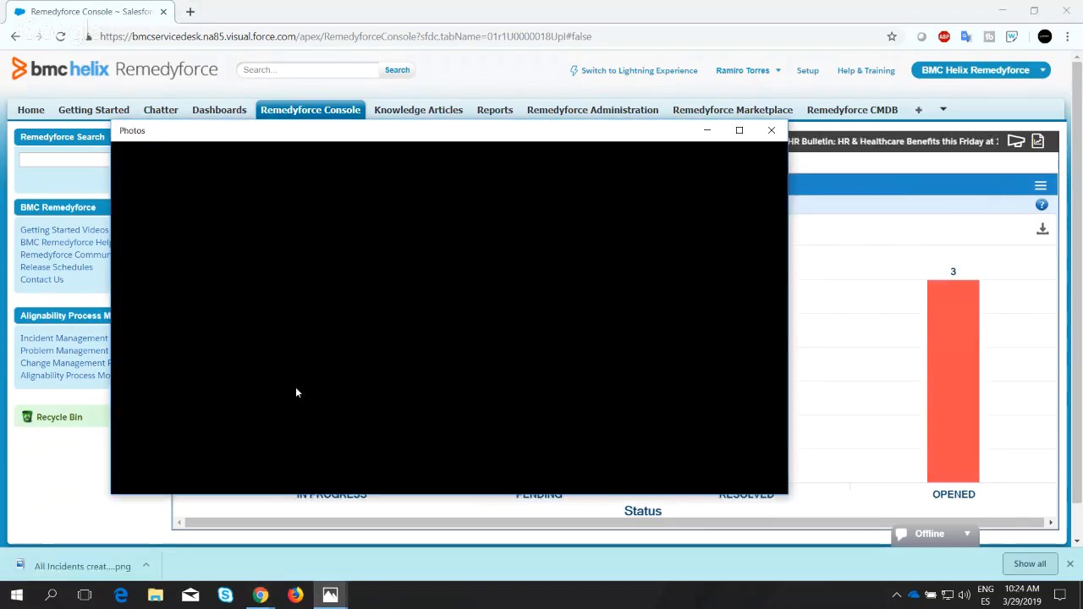
pyautogui.moveTo(682, 132); pyautogui.dragTo(840, 130)
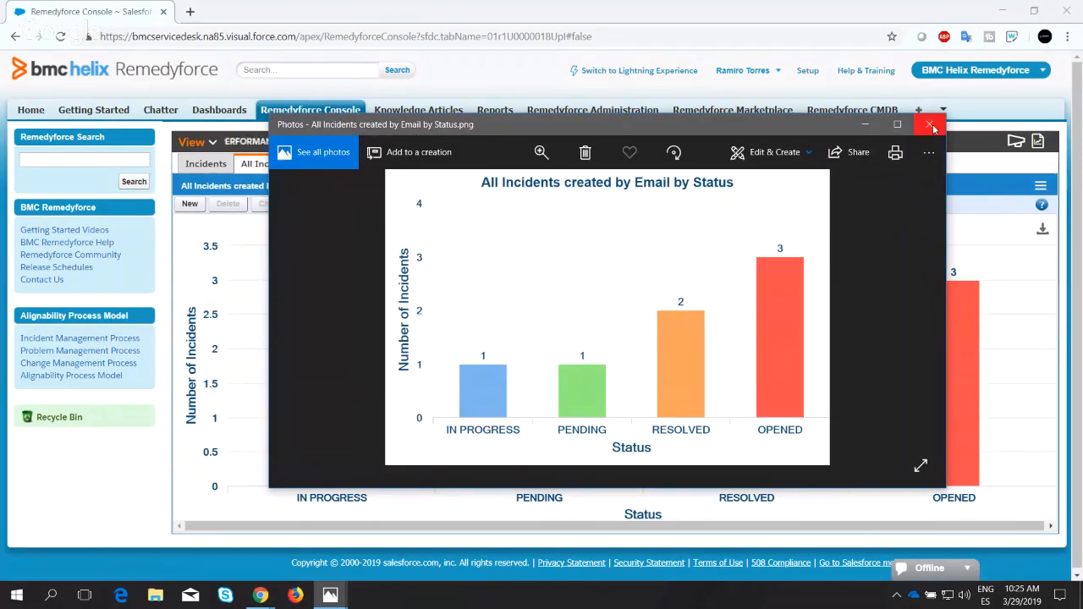
pyautogui.click(932, 126)
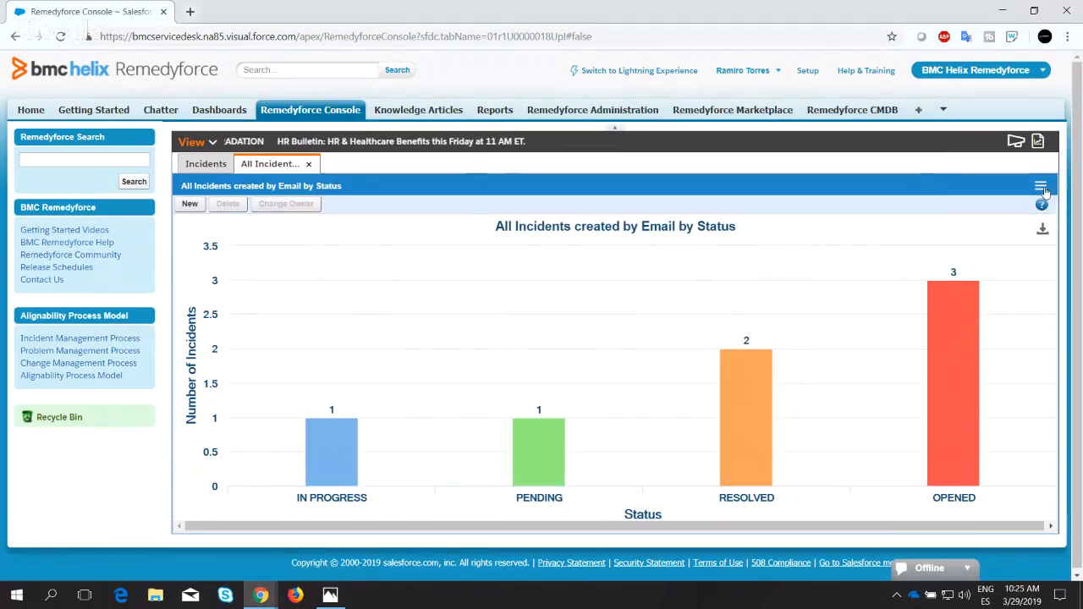
# Return the "All Incidents created by Email by Status" QuickView to its table view.
pyautogui.click(1041, 185)
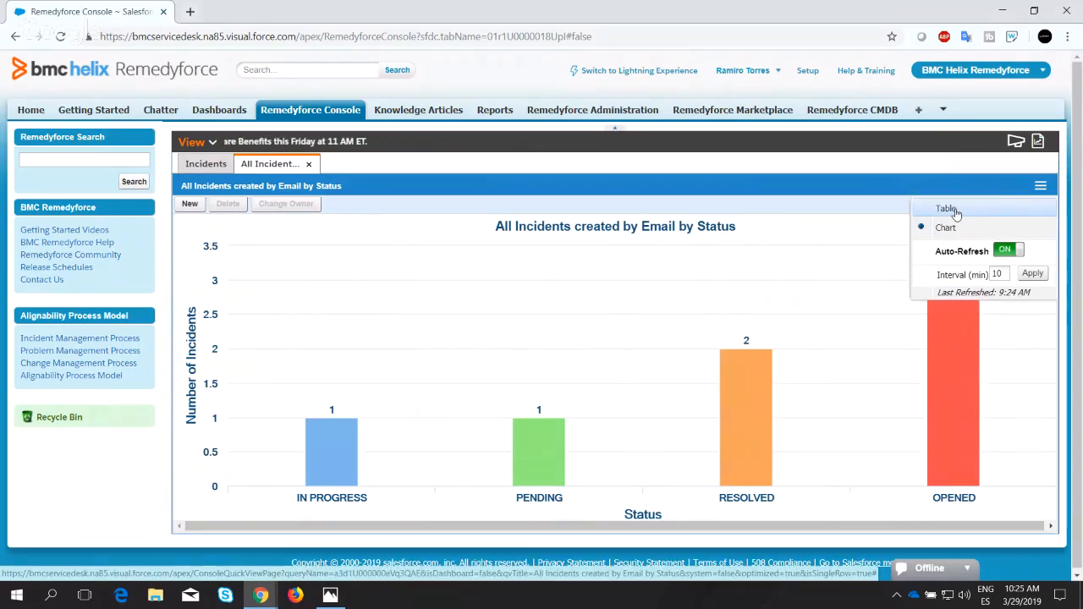
pyautogui.click(954, 211)
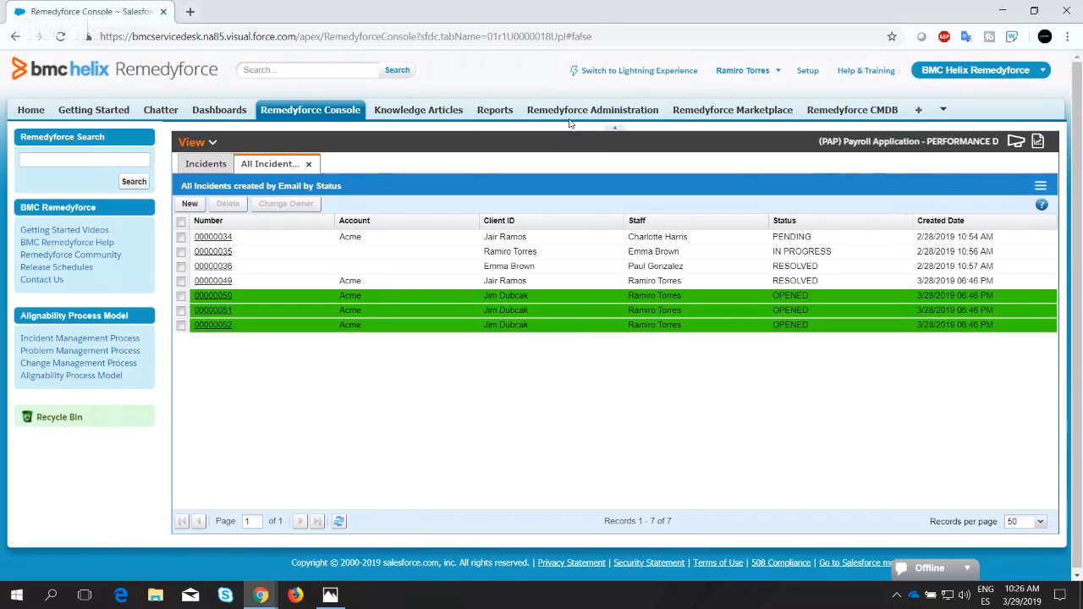
# Switch to Lightning Experience and open the Remedyforce Console there.
pyautogui.click(624, 77)
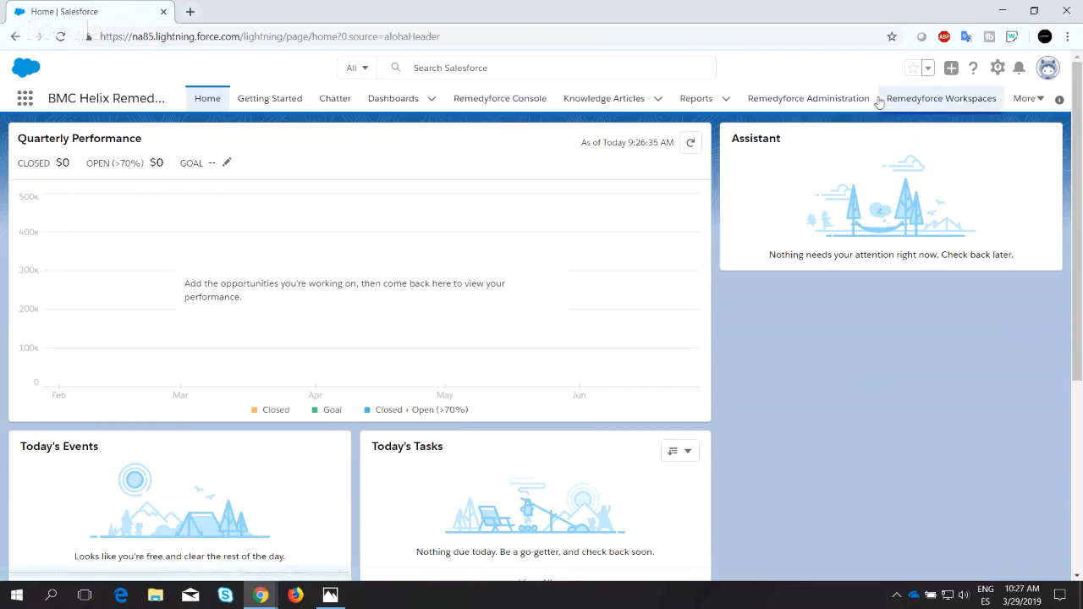
pyautogui.click(1043, 102)
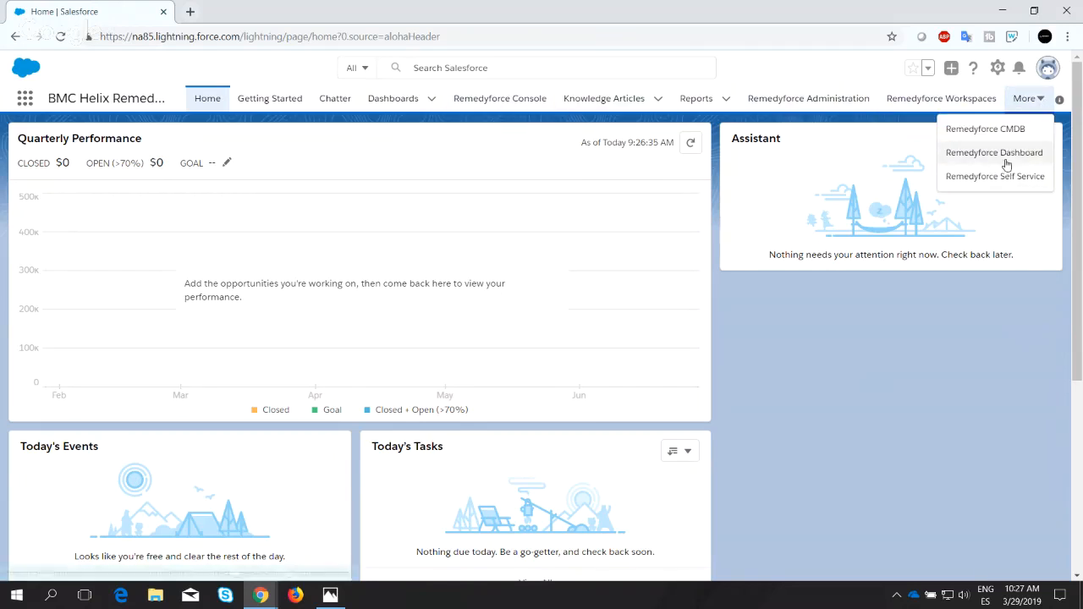
pyautogui.click(465, 100)
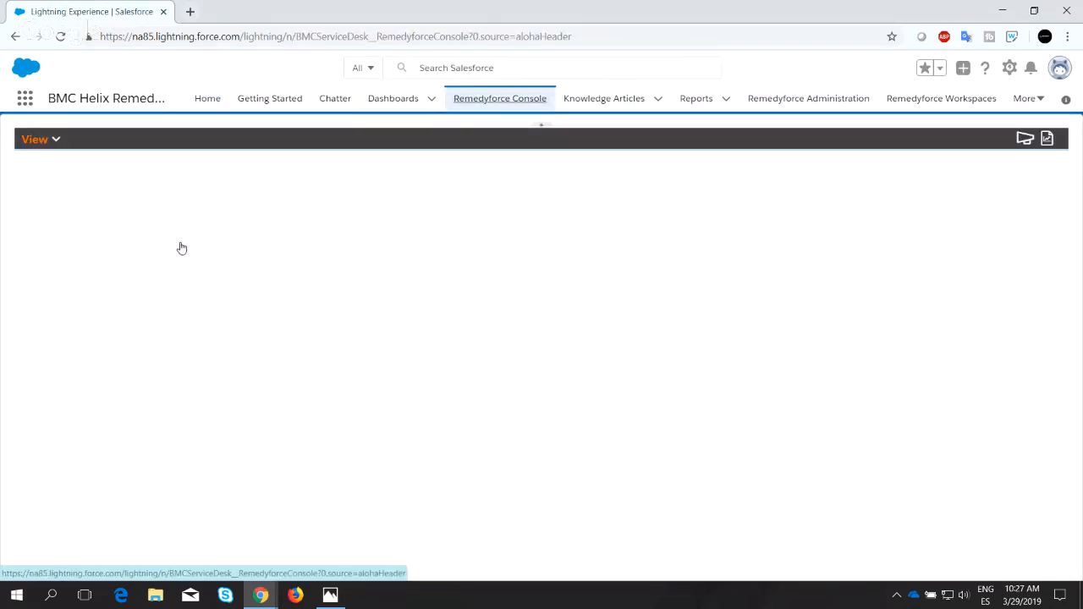
# In the Lightning console, open the personal "All Incidents created by Email by Status" QuickView and display it as a chart.
pyautogui.click(54, 137)
pyautogui.moveTo(111, 343)
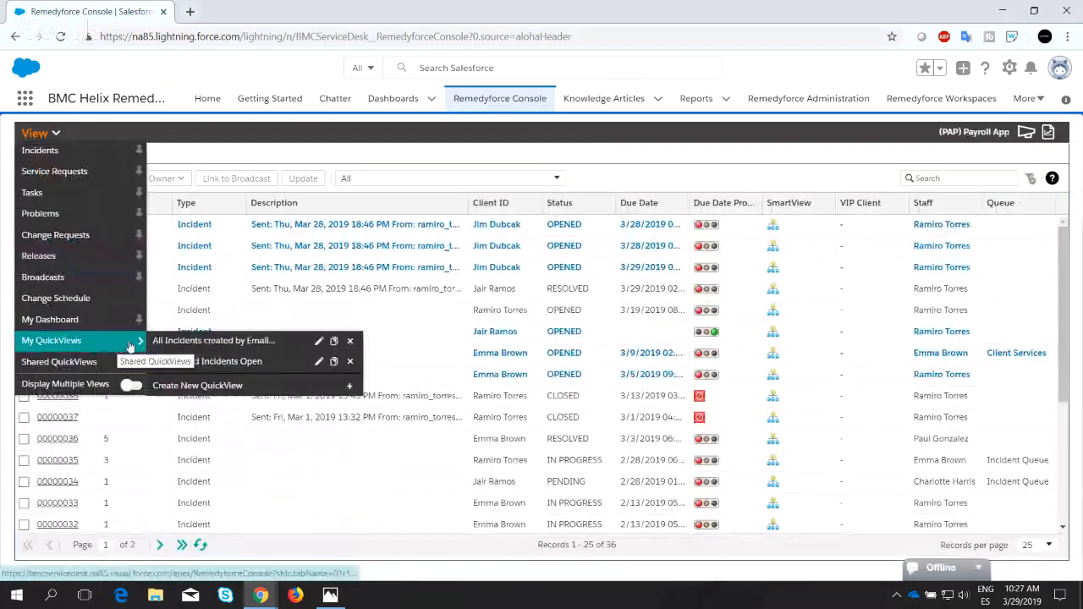
pyautogui.click(213, 345)
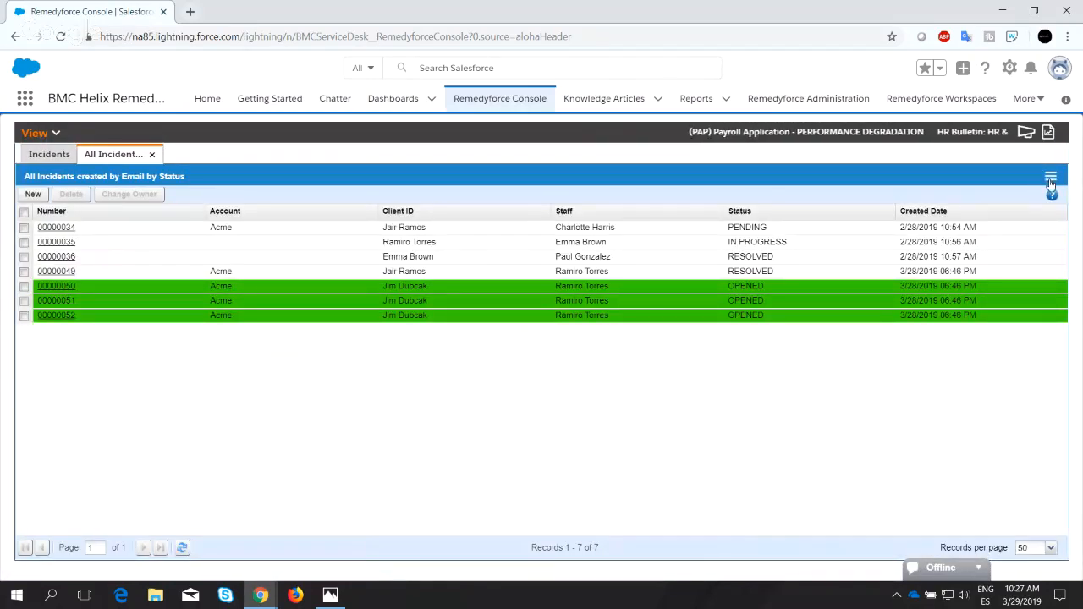
pyautogui.click(1050, 176)
pyautogui.click(966, 225)
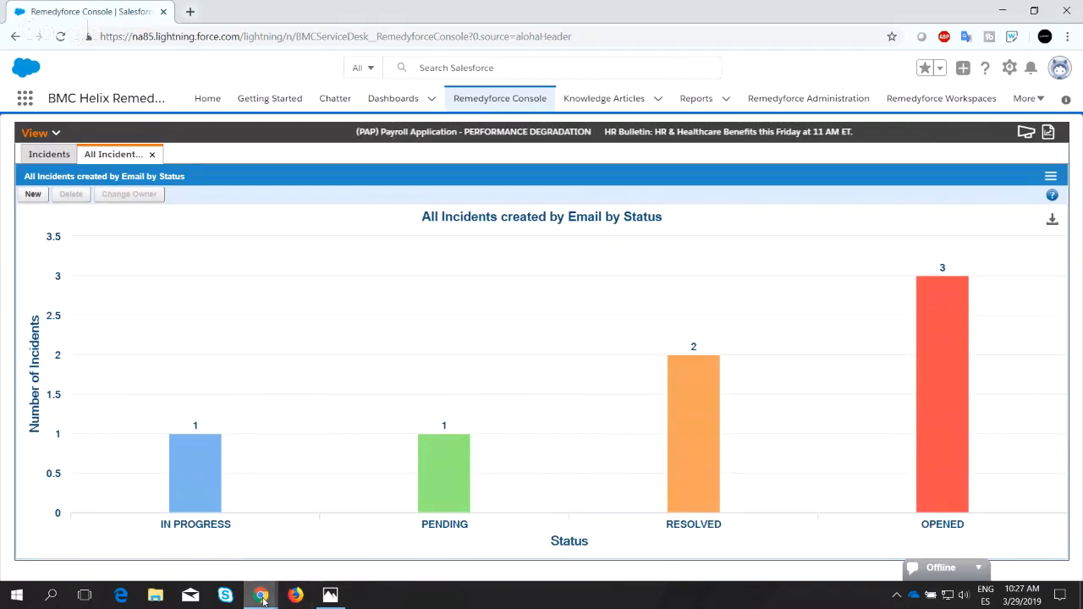
pyautogui.moveTo(260, 595)
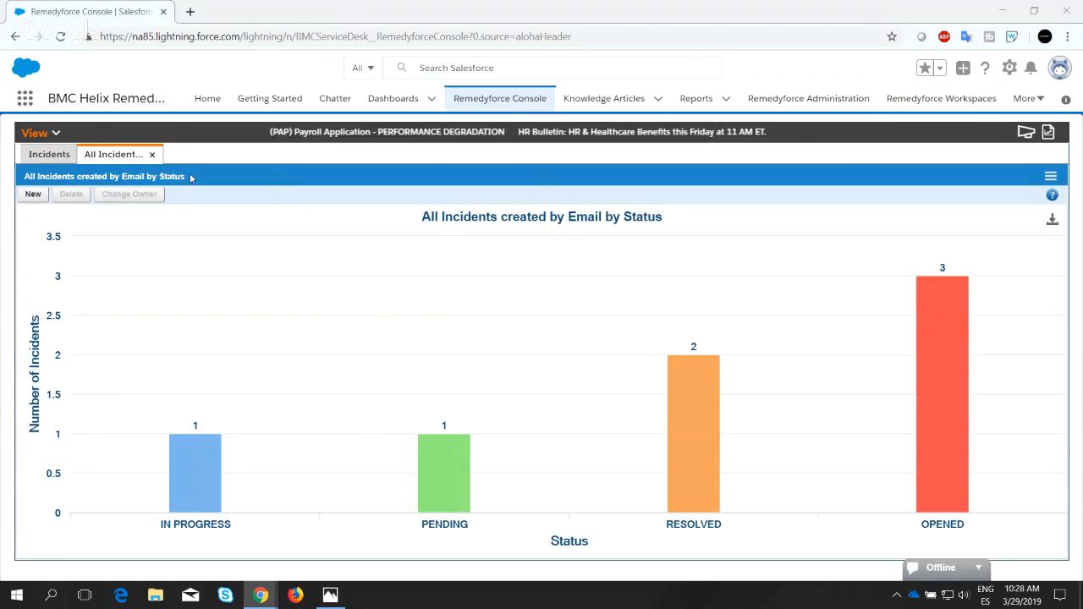
# Open the personal "All Task and Incidents Open" QuickView and switch it to its chart view.
pyautogui.click(36, 131)
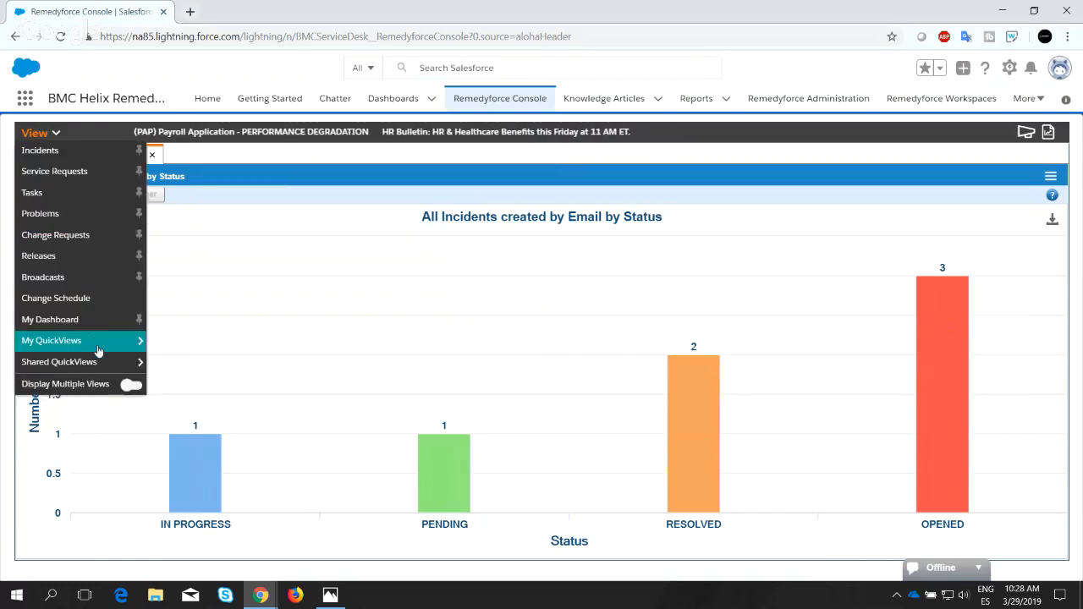
pyautogui.click(136, 340)
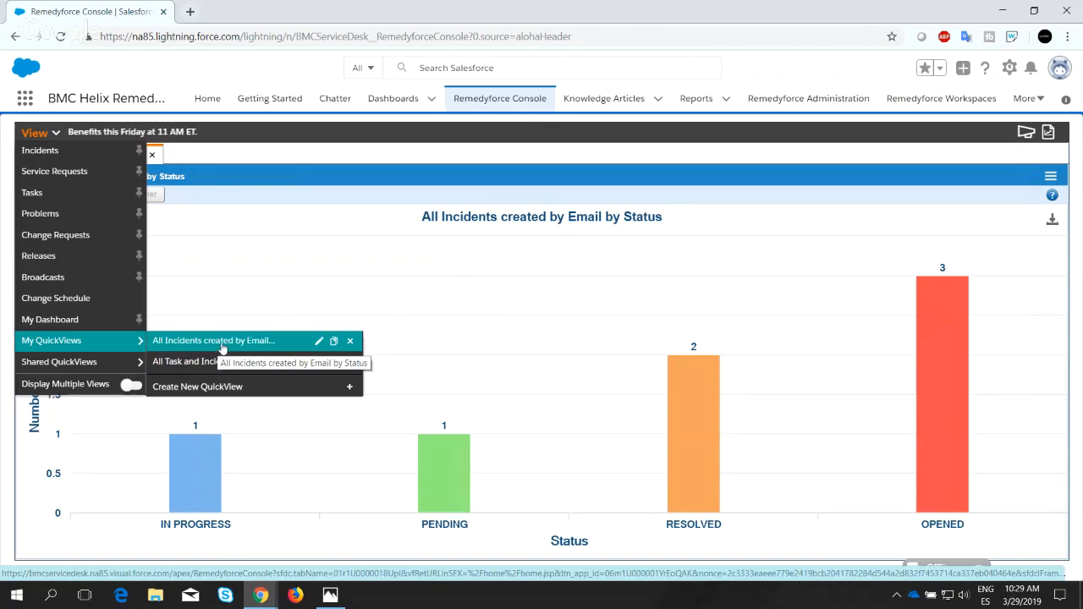
pyautogui.click(225, 361)
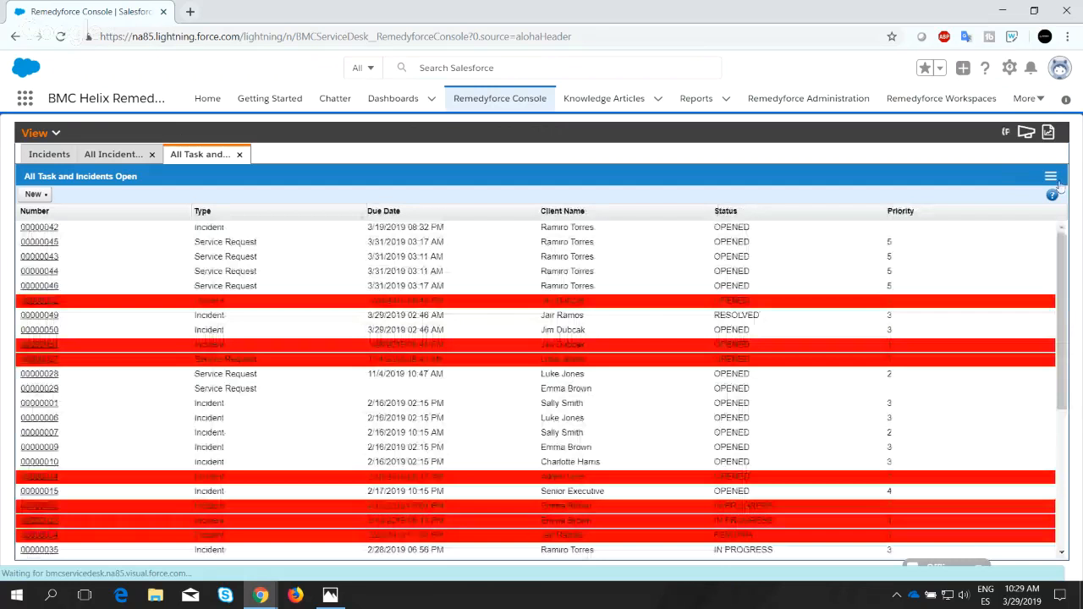
pyautogui.click(1051, 177)
pyautogui.click(928, 213)
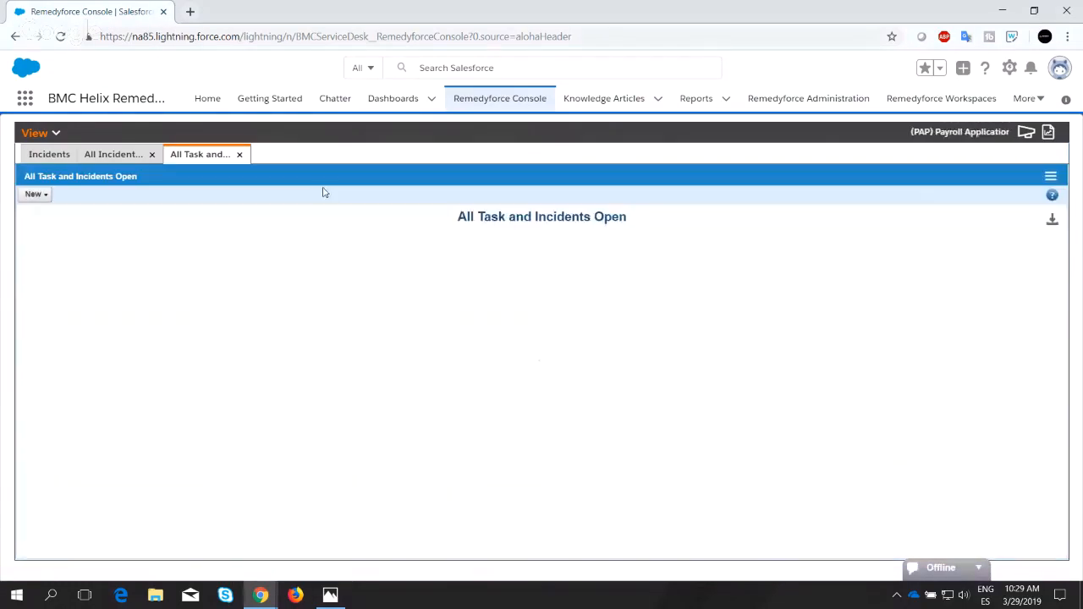